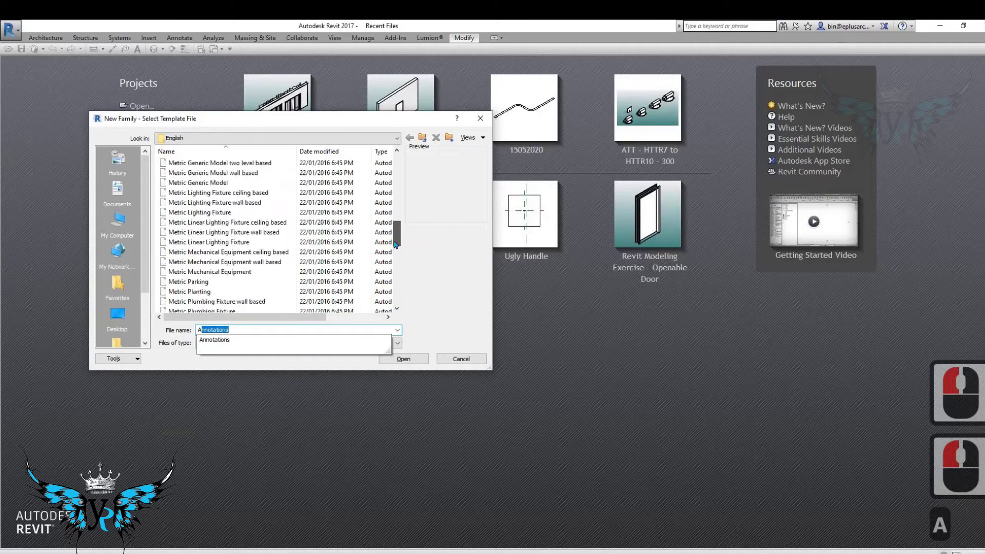
- Create a new family from the Metric Generic Model template
{"action": "scroll", "coordinate": [346, 247], "scroll_direction": "up", "scroll_amount": 7}
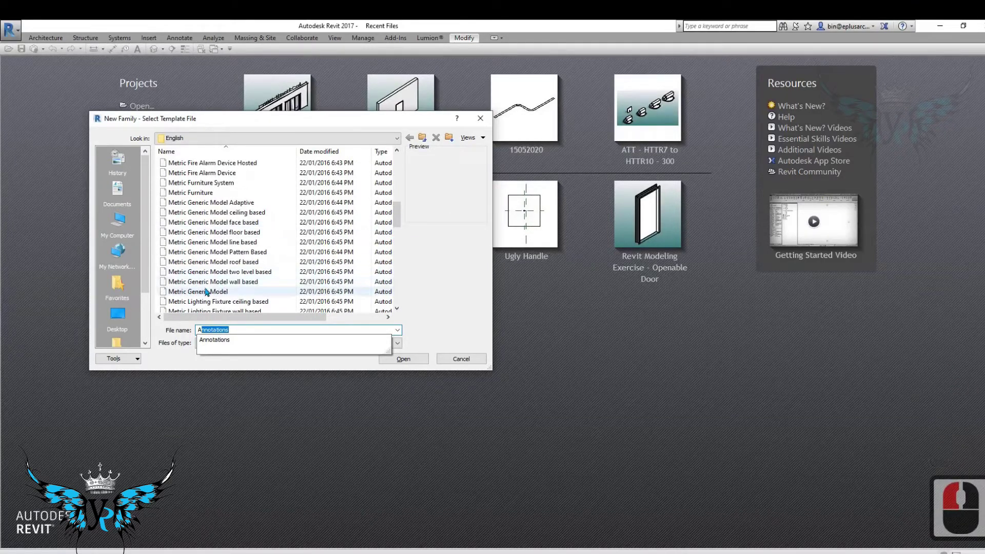
{"action": "double_click", "coordinate": [252, 292]}
{"action": "left_click", "coordinate": [403, 358]}
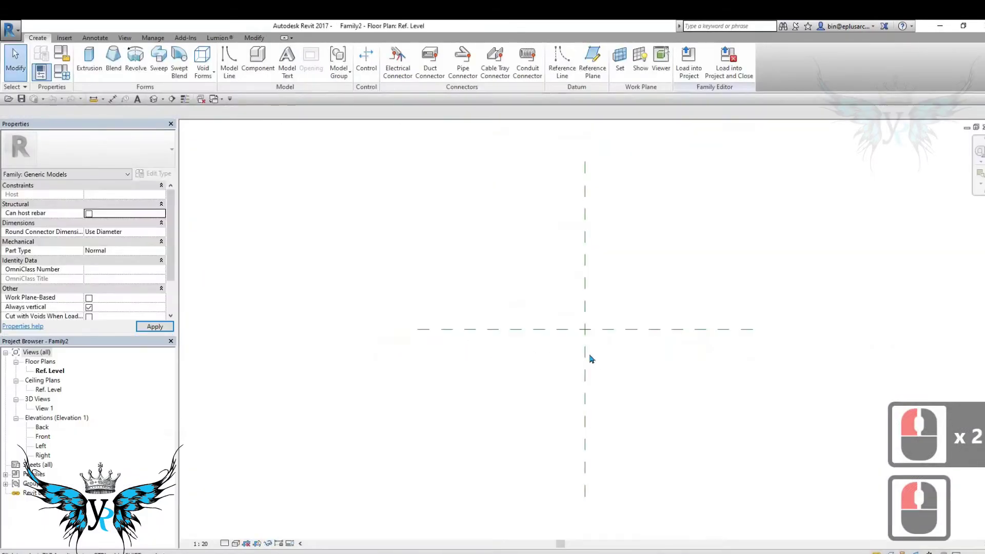
- Draw two vertical reference planes, one on each side of the centre plane, the right one about 698 mm away
{"action": "left_click", "coordinate": [500, 351]}
{"action": "key", "text": "r"}
{"action": "key", "text": "p"}
{"action": "left_click", "coordinate": [477, 377]}
{"action": "left_click", "coordinate": [477, 280]}
{"action": "key", "text": "Escape"}
{"action": "left_click", "coordinate": [573, 388]}
{"action": "left_click", "coordinate": [573, 290]}
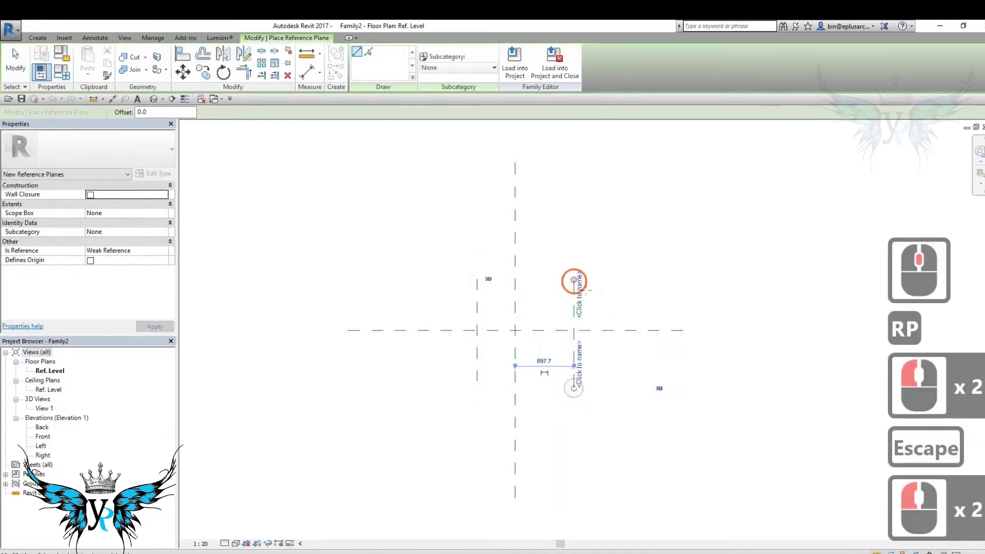
{"action": "key", "text": "Escape"}
- Draw two horizontal reference planes about 800 mm apart, one above and one below the horizontal centre plane
{"action": "left_click", "coordinate": [618, 296]}
{"action": "left_click", "coordinate": [448, 297]}
{"action": "key", "text": "Escape"}
{"action": "left_click", "coordinate": [595, 366]}
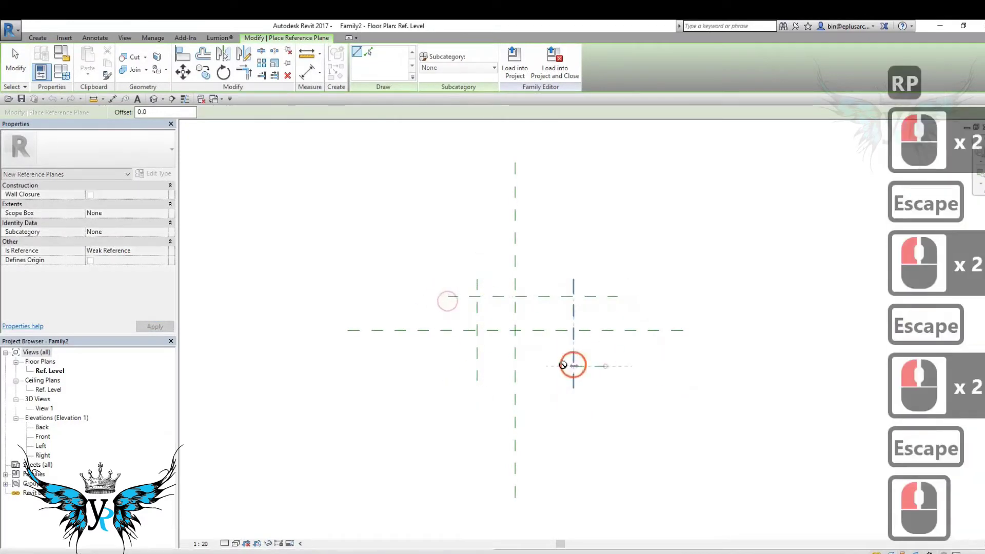
{"action": "left_click", "coordinate": [448, 366]}
{"action": "key", "text": "Escape"}
- Dimension the three horizontal planes with equal spacing and add an overall dimension between the outer two
{"action": "key", "text": "d"}
{"action": "key", "text": "i"}
{"action": "left_click", "coordinate": [599, 365]}
{"action": "left_click", "coordinate": [604, 330]}
{"action": "left_click", "coordinate": [604, 297]}
{"action": "left_click", "coordinate": [630, 270]}
{"action": "left_click", "coordinate": [610, 331]}
{"action": "left_click", "coordinate": [600, 297]}
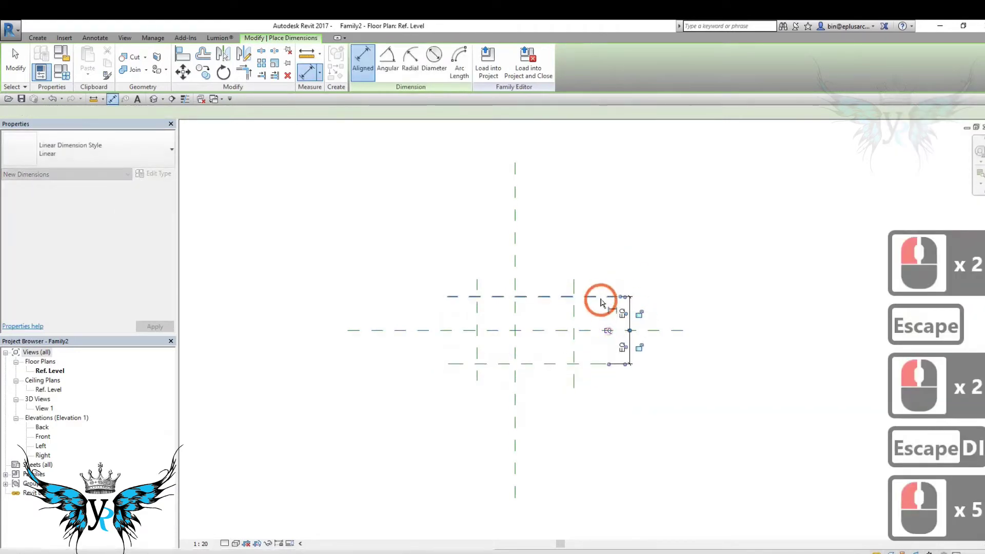
{"action": "left_click", "coordinate": [599, 364]}
- Dimension the three vertical planes with equal spacing and add an overall dimension between the outer two
{"action": "left_click", "coordinate": [572, 308]}
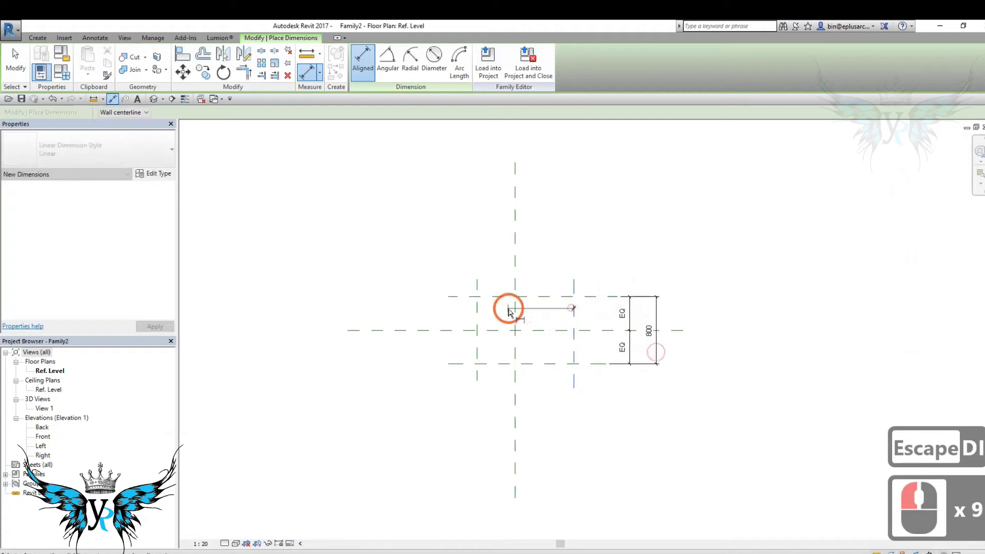
{"action": "left_click", "coordinate": [512, 309]}
{"action": "left_click", "coordinate": [476, 251]}
{"action": "left_click", "coordinate": [529, 234]}
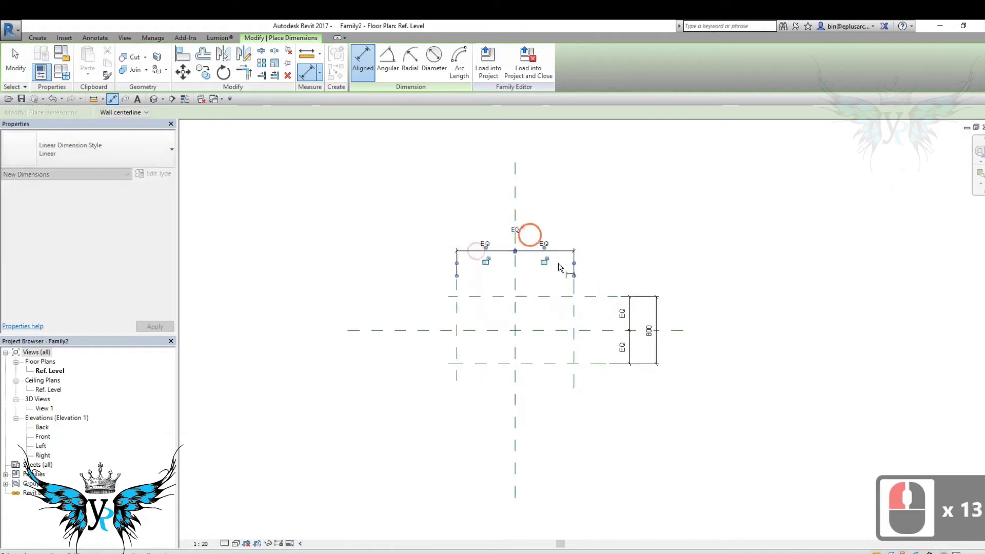
{"action": "key", "text": "Escape"}
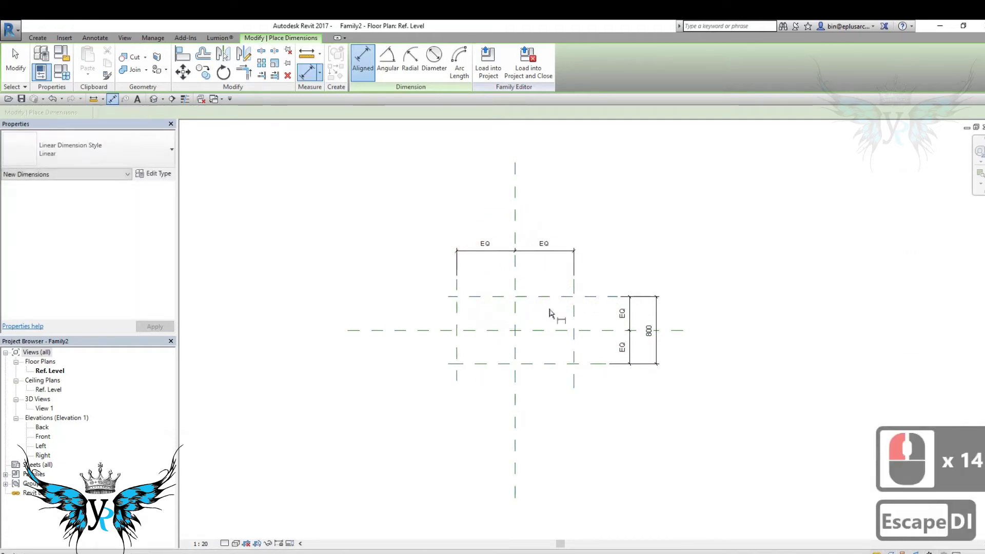
{"action": "left_click", "coordinate": [573, 309]}
{"action": "left_click", "coordinate": [466, 314]}
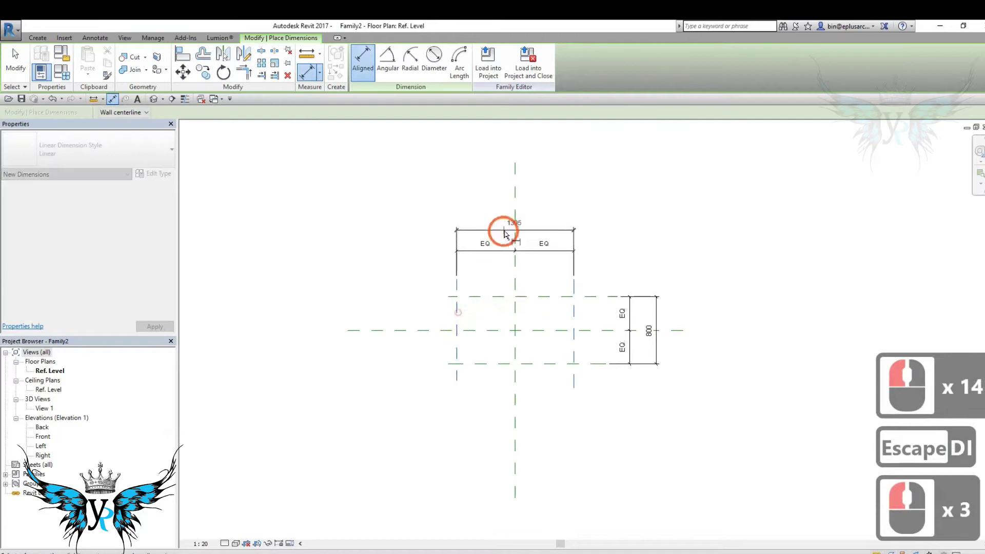
{"action": "left_click", "coordinate": [504, 235]}
{"action": "key", "text": "Escape"}
{"action": "key", "text": "Escape"}
- Label both overall dimensions with a new family type parameter named W
{"action": "left_click", "coordinate": [534, 225]}
{"action": "left_click", "coordinate": [651, 297], "text": "ctrl"}
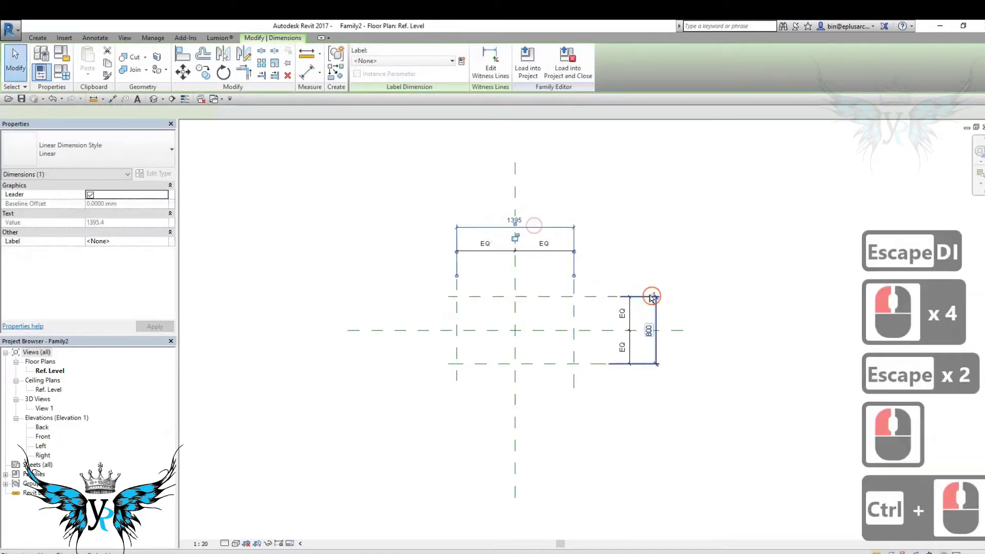
{"action": "left_click", "coordinate": [462, 61]}
{"action": "type", "text": "w"}
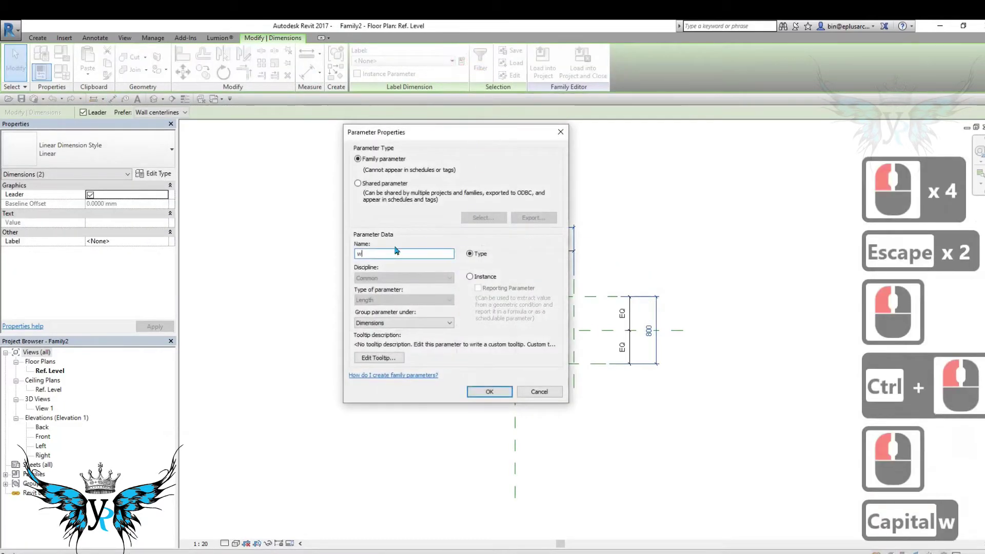
{"action": "double_click", "coordinate": [358, 253]}
{"action": "type", "text": "W"}
{"action": "left_click", "coordinate": [489, 392]}
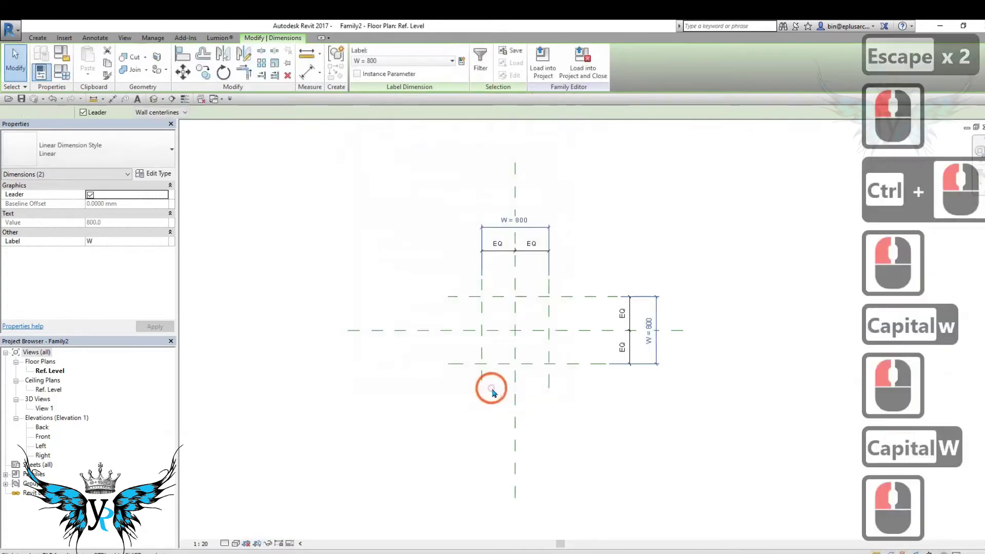
- In the Front elevation, draw a horizontal reference plane about 850 mm above Ref. Level across the vertical planes
{"action": "left_click", "coordinate": [43, 436]}
{"action": "double_click", "coordinate": [43, 437]}
{"action": "key", "text": "r"}
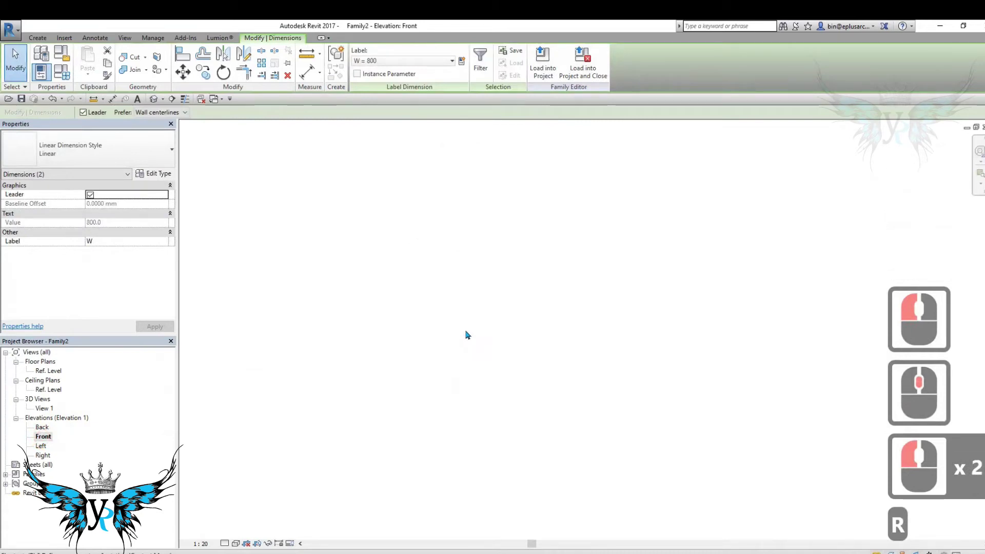
{"action": "key", "text": "Escape"}
{"action": "key", "text": "Escape"}
{"action": "key", "text": "z"}
{"action": "key", "text": "e"}
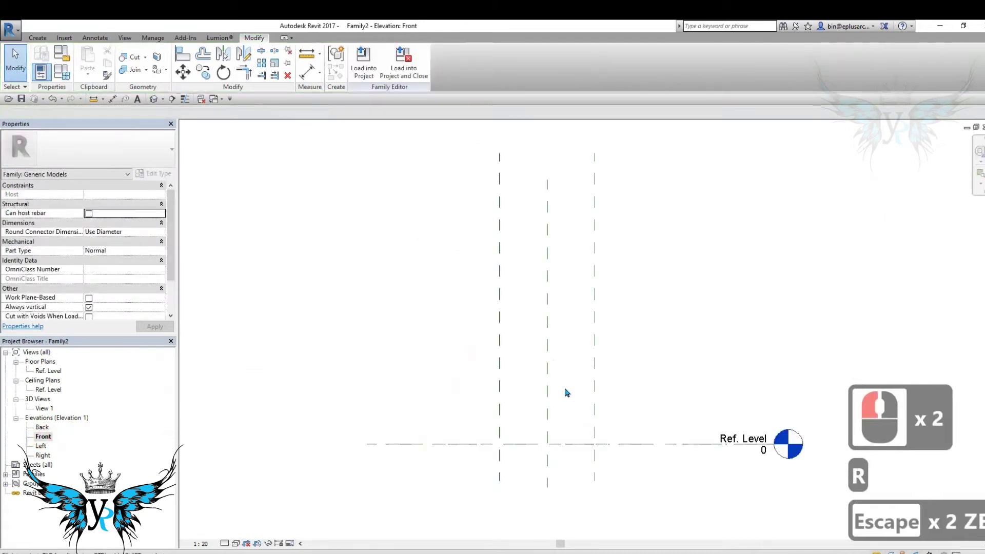
{"action": "middle_click_drag", "start_coordinate": [546, 365], "coordinate": [507, 376]}
{"action": "key", "text": "r"}
{"action": "left_click", "coordinate": [442, 354]}
{"action": "left_click", "coordinate": [603, 354]}
- Dimension the height of the new horizontal plane above Ref. Level
{"action": "key", "text": "d"}
{"action": "key", "text": "i"}
{"action": "left_click", "coordinate": [578, 355]}
{"action": "left_click", "coordinate": [578, 454]}
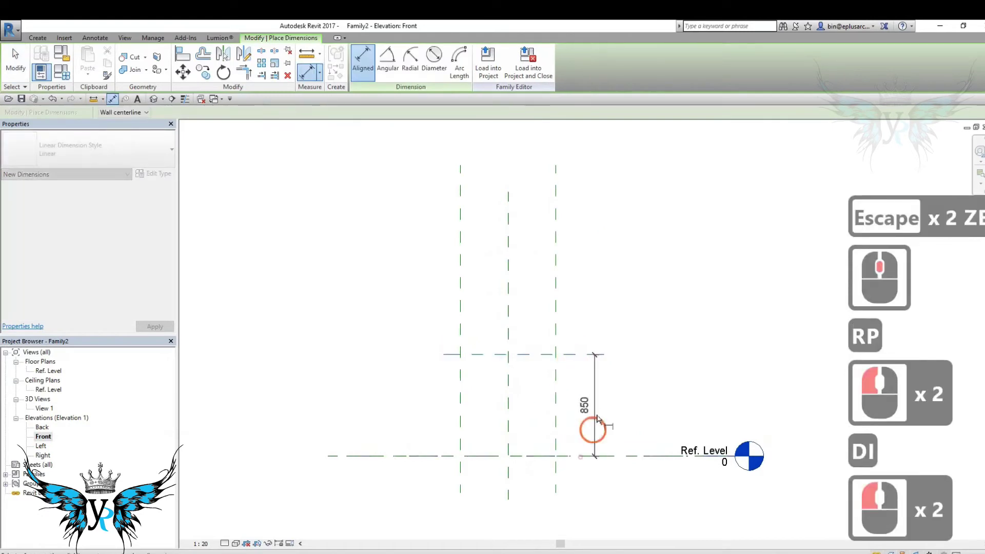
{"action": "left_click", "coordinate": [599, 408]}
{"action": "key", "text": "Escape"}
{"action": "key", "text": "Escape"}
- Label the height dimension with the existing parameter W
{"action": "left_click", "coordinate": [600, 388]}
{"action": "left_click", "coordinate": [426, 59]}
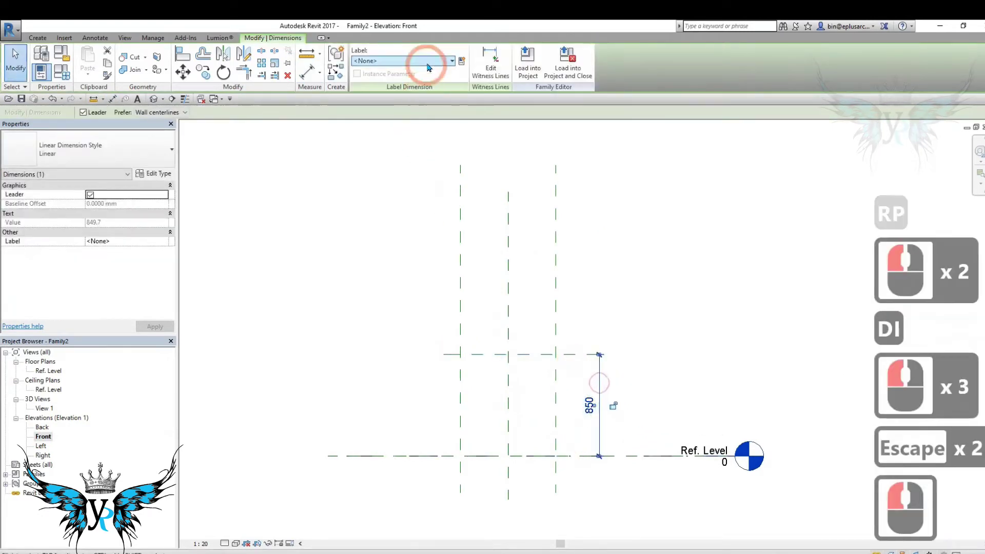
{"action": "left_click", "coordinate": [369, 97]}
{"action": "left_click", "coordinate": [394, 290]}
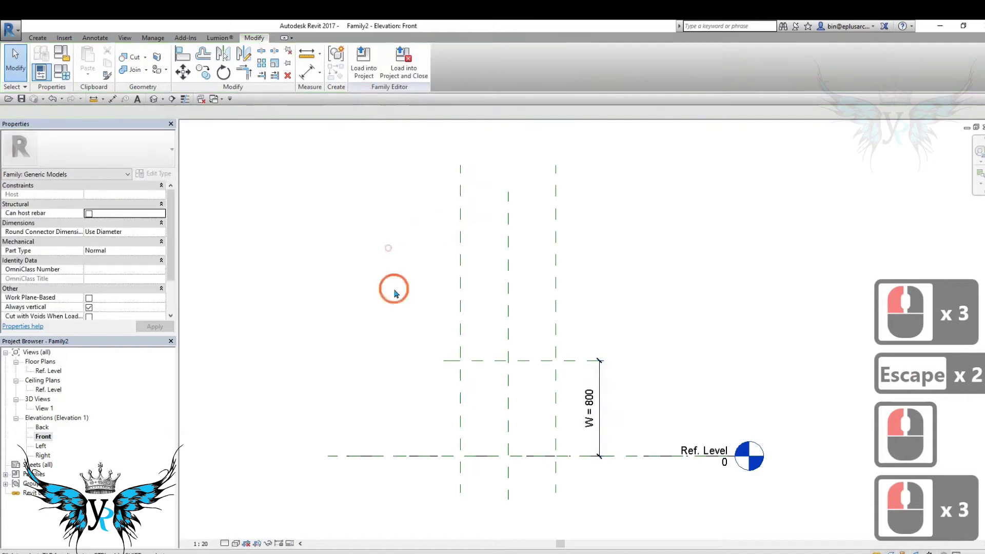
- In the Ref. Level floor plan, draw two vertical reference planes about 80 mm and 93 mm inside the left and right outer planes
{"action": "double_click", "coordinate": [49, 370]}
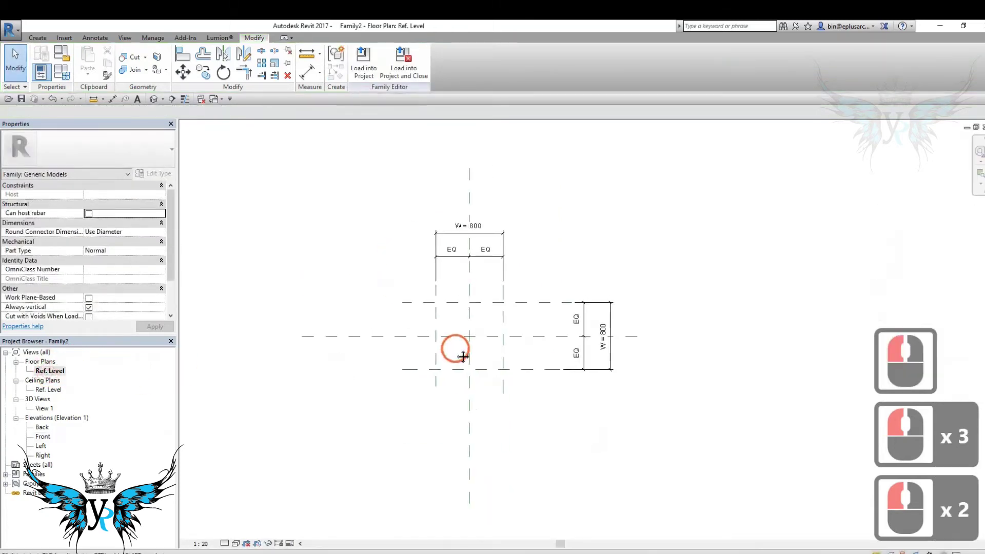
{"action": "scroll", "coordinate": [452, 352], "scroll_direction": "up", "scroll_amount": 2}
{"action": "key", "text": "r"}
{"action": "key", "text": "p"}
{"action": "scroll", "coordinate": [491, 349], "scroll_direction": "up", "scroll_amount": 3}
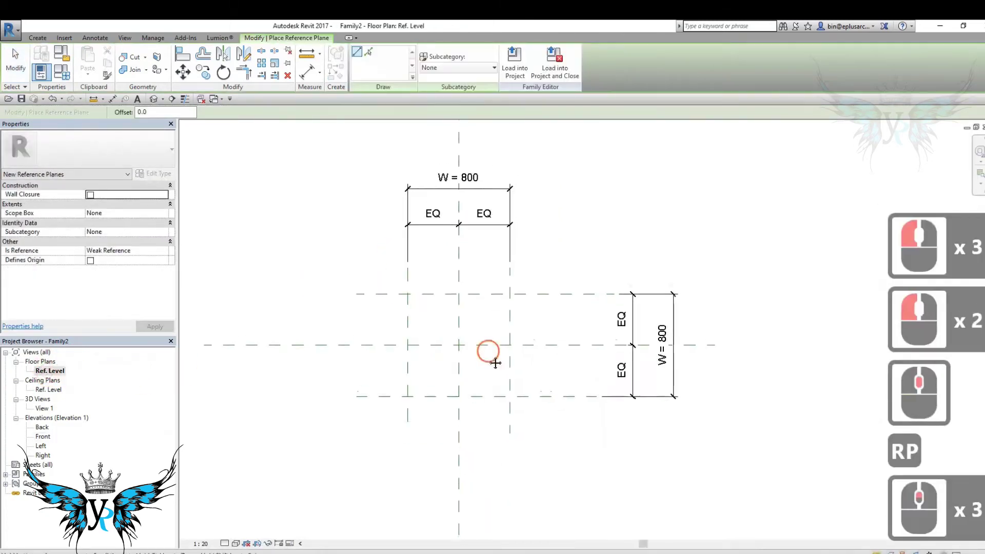
{"action": "left_click", "coordinate": [497, 428]}
{"action": "left_click", "coordinate": [497, 280]}
{"action": "key", "text": "Escape"}
{"action": "left_click", "coordinate": [418, 428]}
{"action": "left_click", "coordinate": [417, 283]}
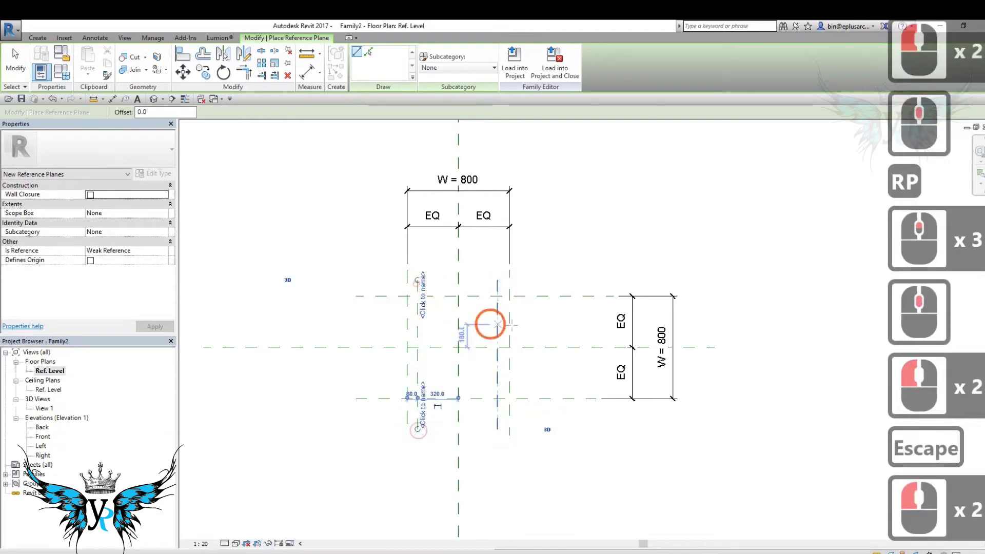
{"action": "key", "text": "Escape"}
- Draw two horizontal reference planes about 123 mm inside the upper and lower outer planes
{"action": "left_click", "coordinate": [545, 312]}
{"action": "left_click", "coordinate": [410, 312]}
{"action": "key", "text": "Escape"}
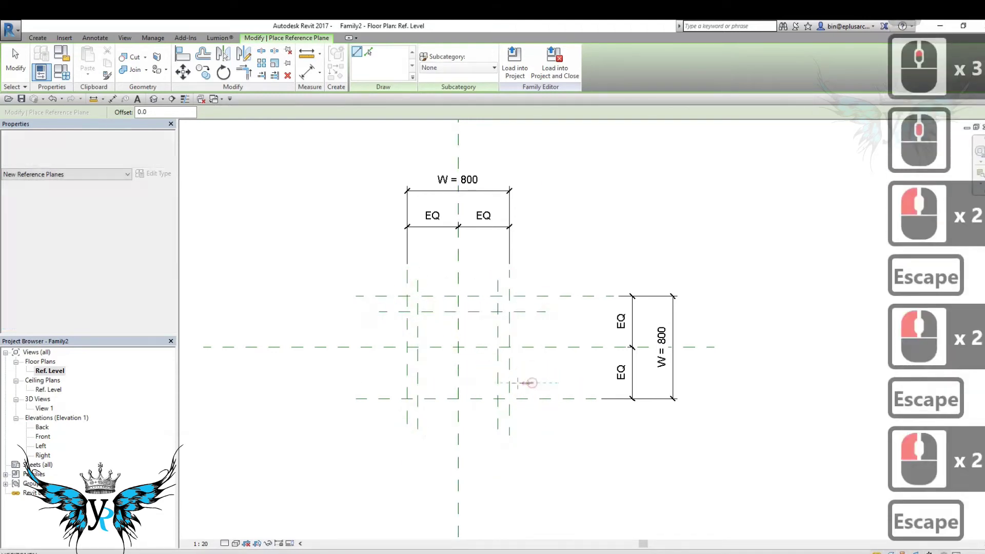
{"action": "left_click", "coordinate": [532, 383]}
{"action": "left_click", "coordinate": [385, 382]}
{"action": "key", "text": "Escape"}
- Dimension the offset between each of the four inner reference planes and its neighbouring outer plane
{"action": "key", "text": "d"}
{"action": "key", "text": "i"}
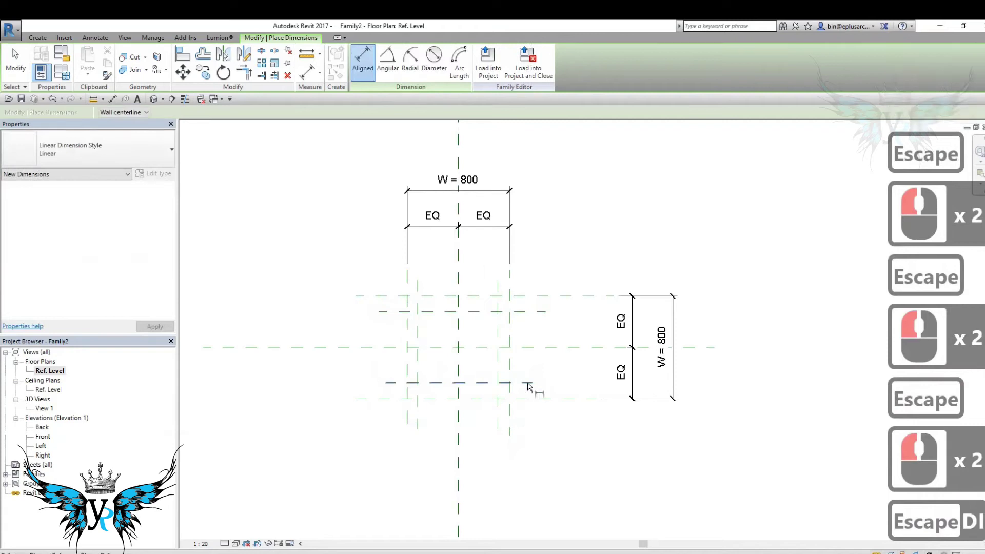
{"action": "left_click", "coordinate": [532, 398]}
{"action": "left_click", "coordinate": [561, 378]}
{"action": "left_click", "coordinate": [534, 300]}
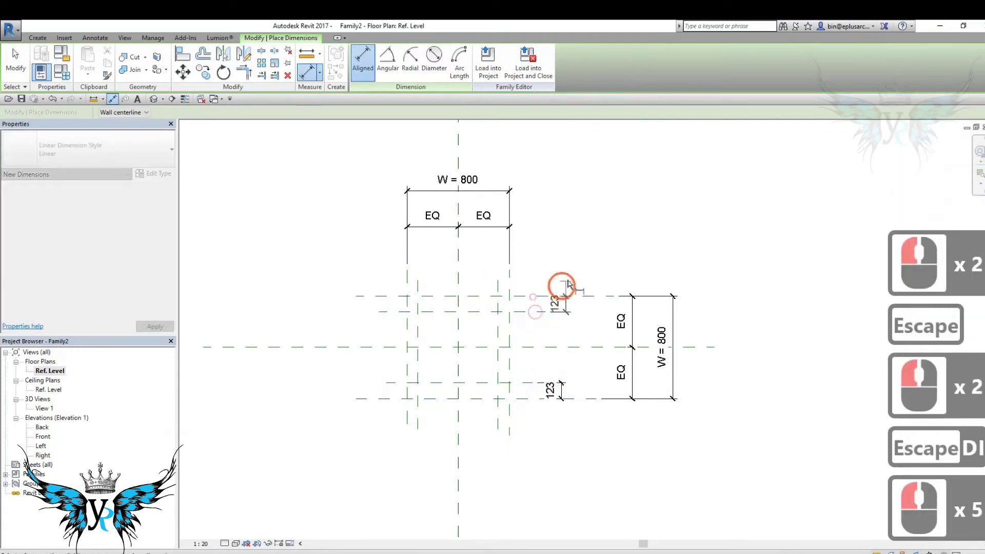
{"action": "left_click", "coordinate": [571, 276]}
{"action": "left_click", "coordinate": [496, 284]}
{"action": "left_click", "coordinate": [417, 277]}
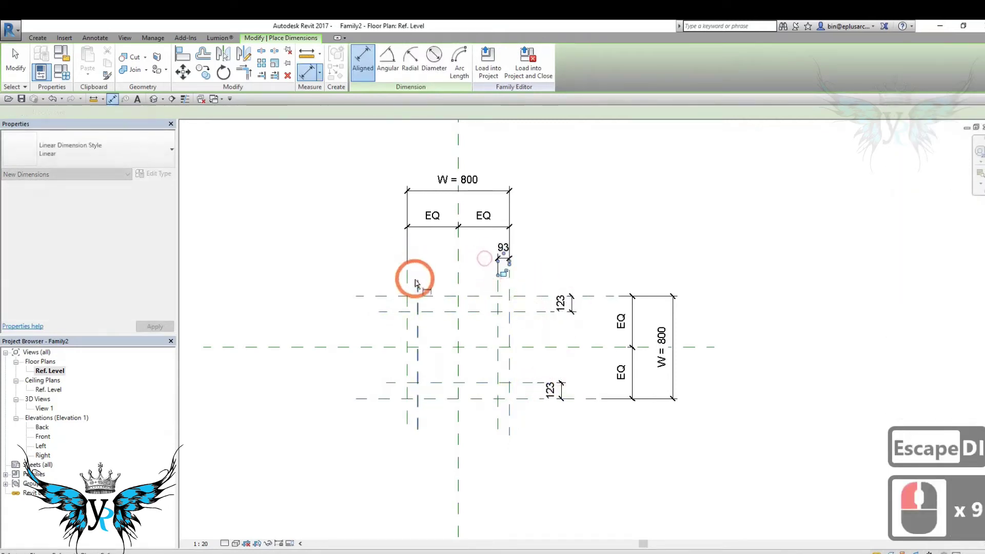
{"action": "left_click", "coordinate": [407, 272]}
{"action": "left_click", "coordinate": [412, 250]}
{"action": "key", "text": "Escape"}
{"action": "key", "text": "Escape"}
- Label all four offset dimensions with a new family type parameter named O
{"action": "left_click", "coordinate": [412, 251]}
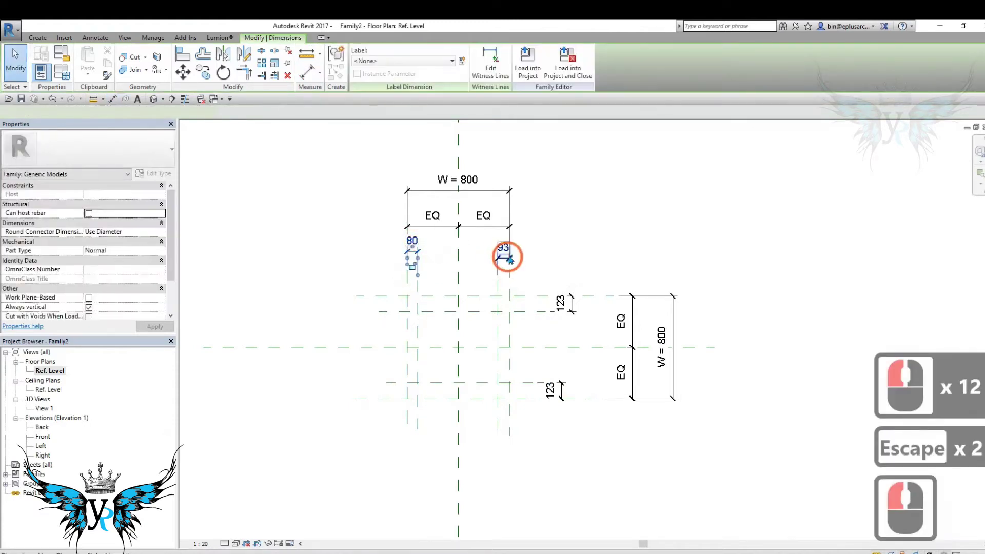
{"action": "left_click", "coordinate": [503, 251], "text": "ctrl"}
{"action": "left_click", "coordinate": [563, 301], "text": "ctrl"}
{"action": "left_click", "coordinate": [562, 389], "text": "ctrl"}
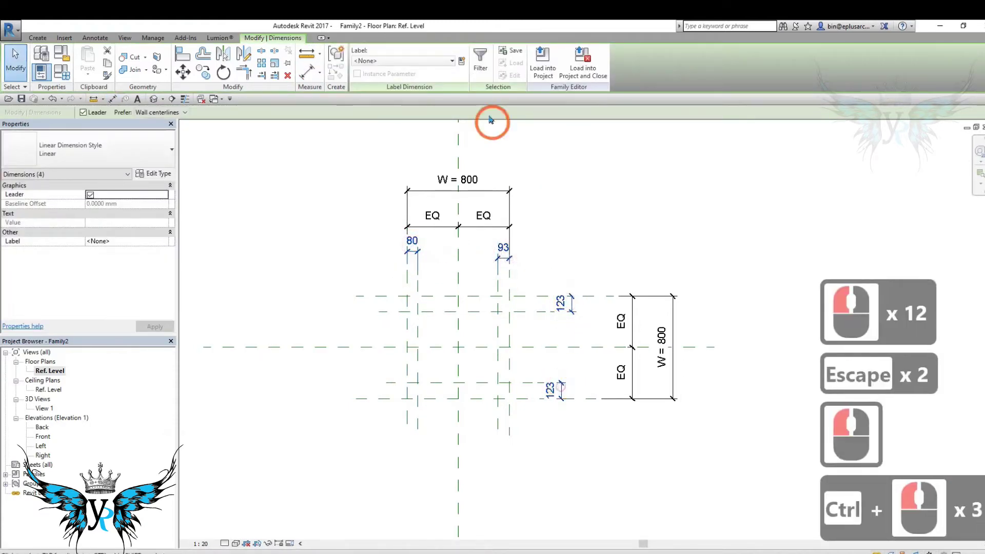
{"action": "left_click", "coordinate": [461, 61]}
{"action": "key", "text": "Caps_Lock"}
{"action": "type", "text": "o"}
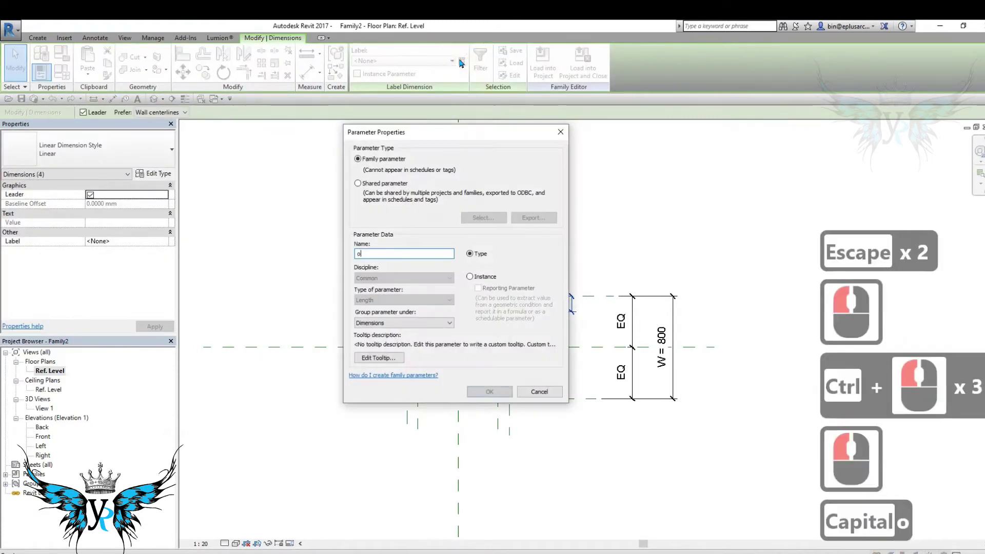
{"action": "double_click", "coordinate": [356, 254]}
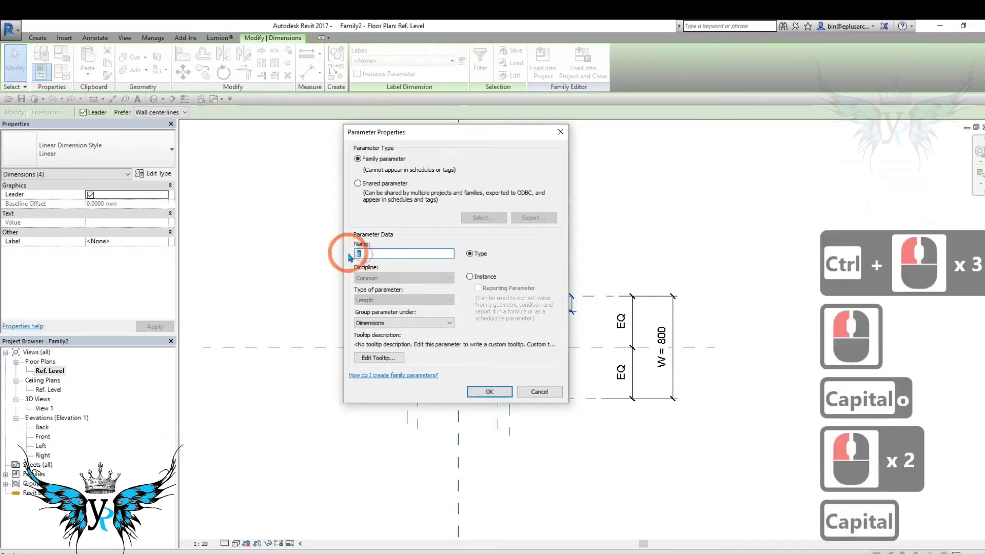
{"action": "left_click", "coordinate": [490, 392]}
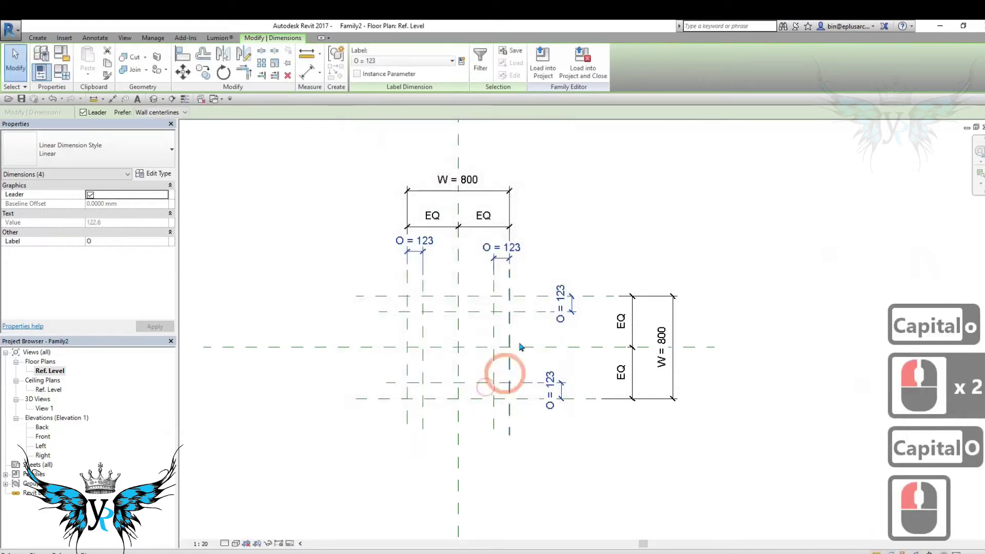
- In the Front elevation, draw two horizontal reference planes, about 186 mm below the top plane and about 78 mm above Ref. Level
{"action": "double_click", "coordinate": [46, 436]}
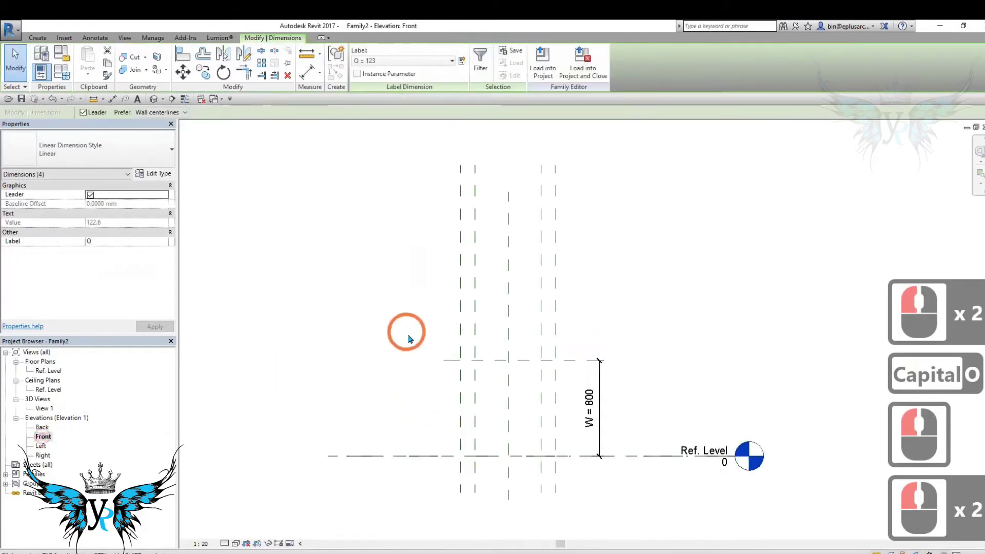
{"action": "scroll", "coordinate": [405, 331], "scroll_direction": "down", "scroll_amount": 2}
{"action": "key", "text": "r"}
{"action": "key", "text": "p"}
{"action": "left_click", "coordinate": [557, 383]}
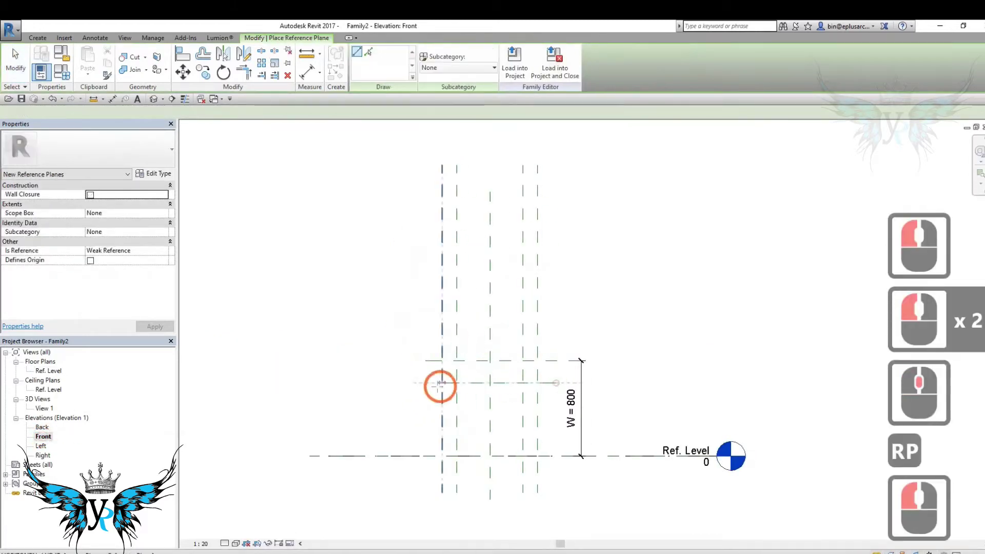
{"action": "left_click", "coordinate": [428, 385]}
{"action": "key", "text": "Escape"}
{"action": "left_click", "coordinate": [561, 448]}
{"action": "left_click", "coordinate": [431, 445]}
{"action": "key", "text": "Escape"}
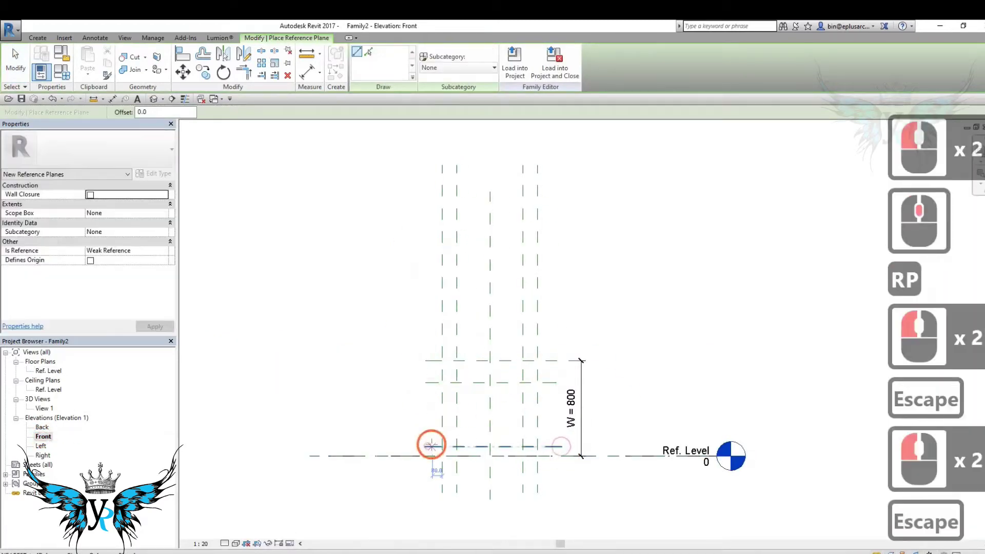
- Dimension the upper inner plane's offset from the top plane and the lower inner plane's offset from Ref. Level
{"action": "key", "text": "d"}
{"action": "key", "text": "i"}
{"action": "left_click", "coordinate": [431, 382]}
{"action": "left_click", "coordinate": [430, 361]}
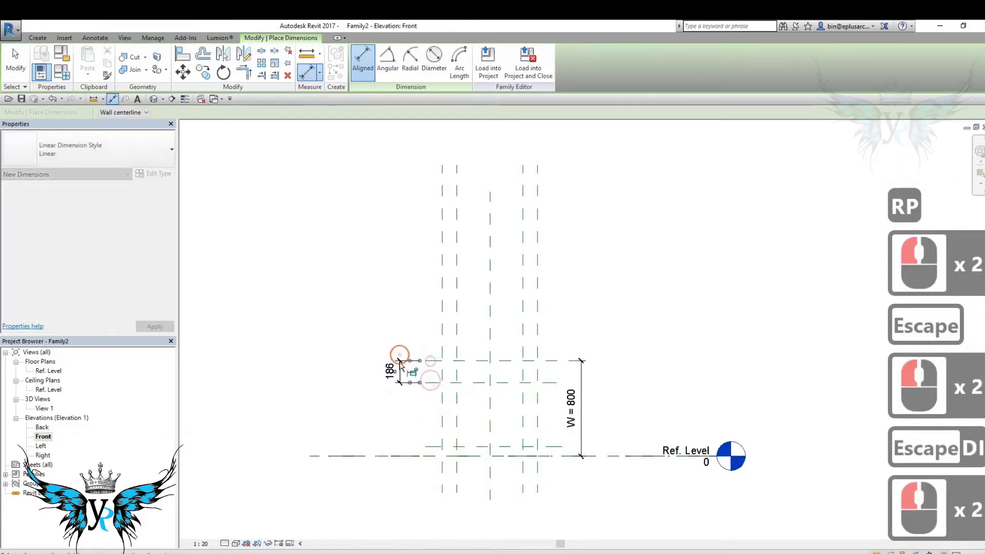
{"action": "left_click", "coordinate": [418, 455]}
{"action": "left_click", "coordinate": [387, 433]}
{"action": "left_click", "coordinate": [392, 431]}
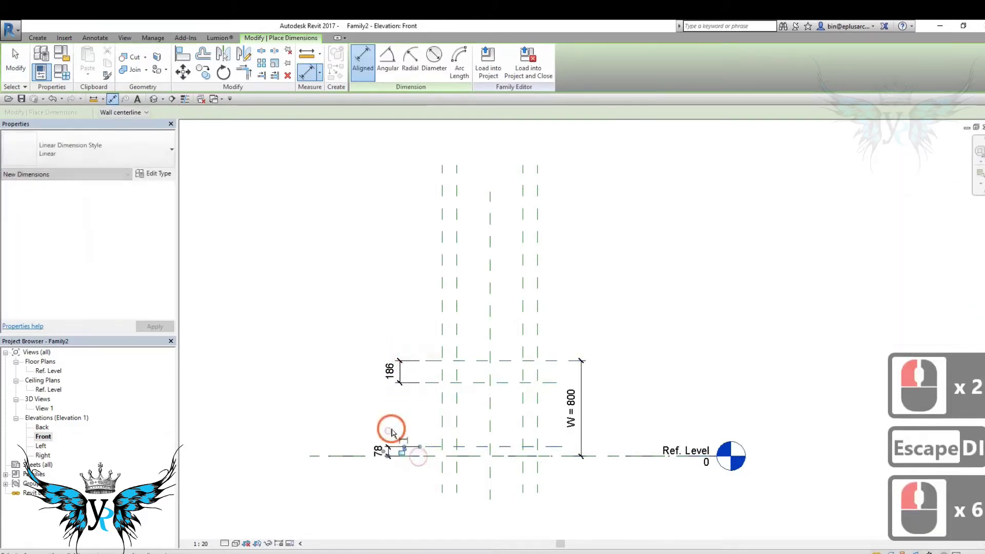
{"action": "key", "text": "Escape"}
{"action": "key", "text": "Escape"}
- Label the upper and lower offset dimensions in the Front elevation with the existing parameter O
{"action": "left_click", "coordinate": [387, 442]}
{"action": "left_click", "coordinate": [389, 385], "text": "ctrl"}
{"action": "left_click", "coordinate": [449, 61]}
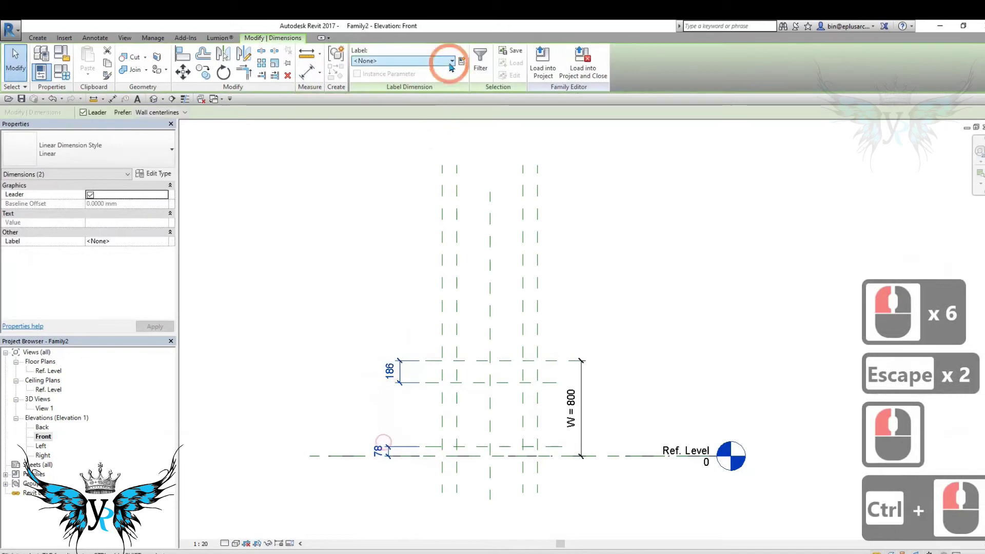
{"action": "left_click", "coordinate": [384, 96]}
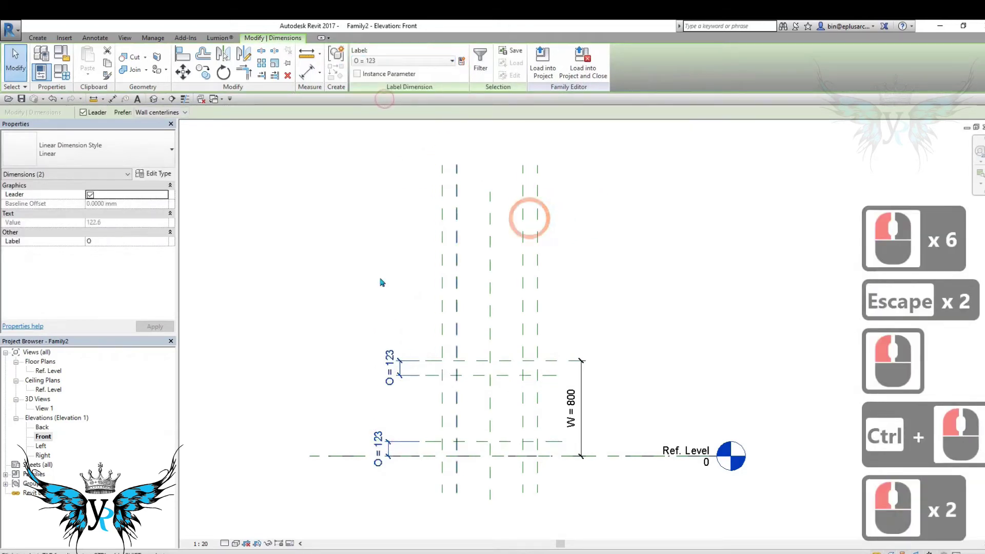
- Open the Ref. Level floor plan, and in Snipping Tool mark the reference planes 1, 2, 3 and 4 on the frame photo
{"action": "double_click", "coordinate": [49, 370]}
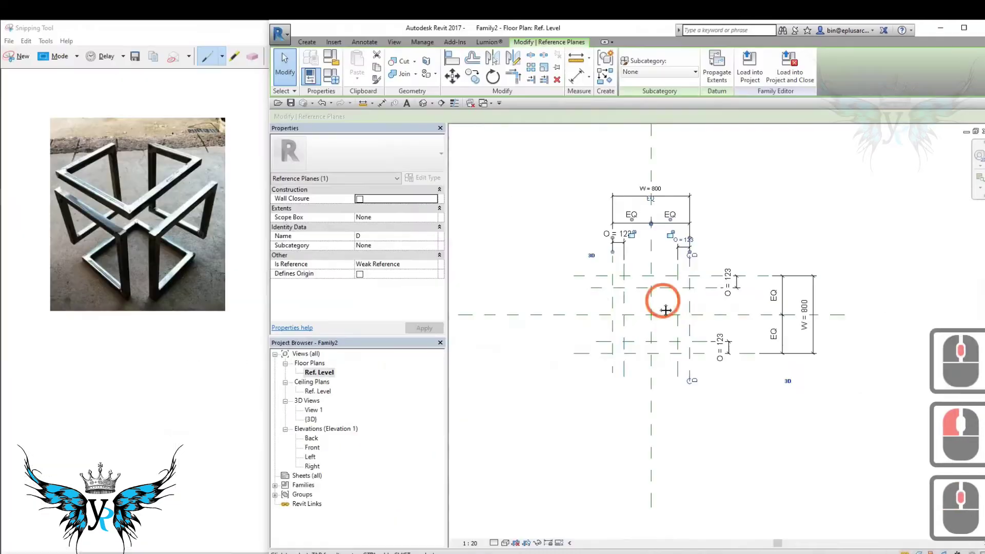
{"action": "scroll", "coordinate": [617, 313], "scroll_direction": "up", "scroll_amount": 3}
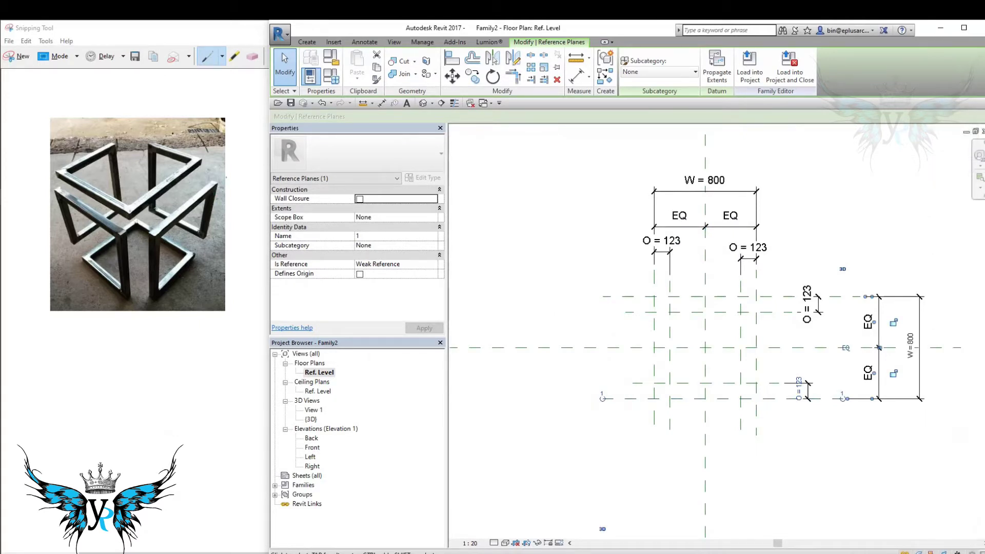
{"action": "double_click", "coordinate": [226, 187]}
{"action": "left_click", "coordinate": [205, 175]}
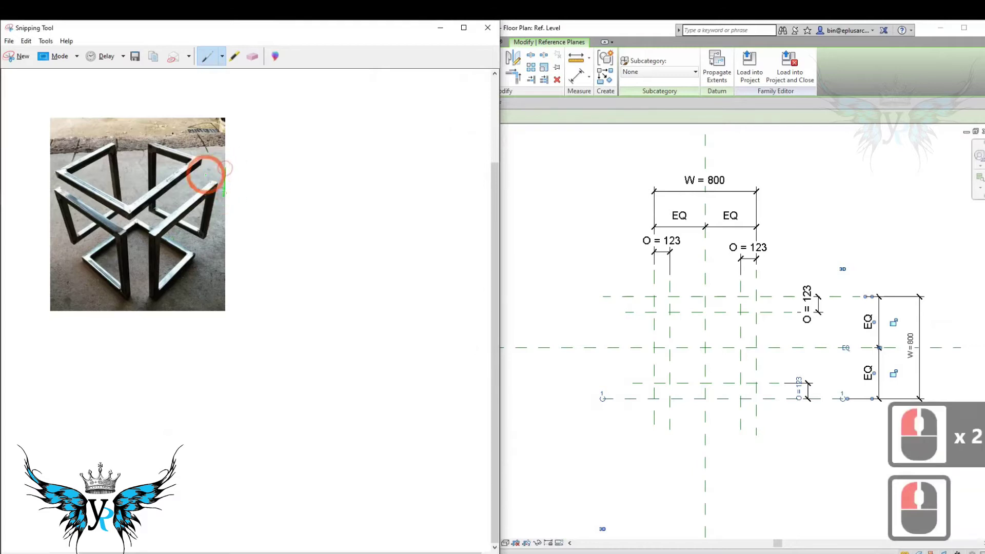
{"action": "left_click_drag", "start_coordinate": [209, 159], "coordinate": [211, 159]}
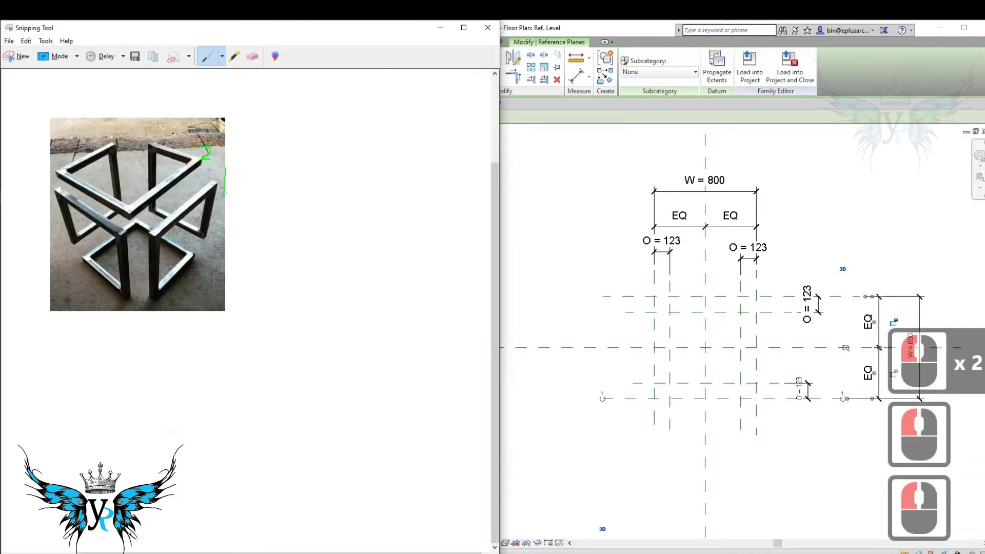
{"action": "mouse_move", "coordinate": [158, 142]}
{"action": "left_mouse_down"}
{"action": "mouse_move", "coordinate": [113, 136]}
{"action": "mouse_move", "coordinate": [121, 143]}
{"action": "mouse_move", "coordinate": [110, 148]}
{"action": "left_mouse_up"}
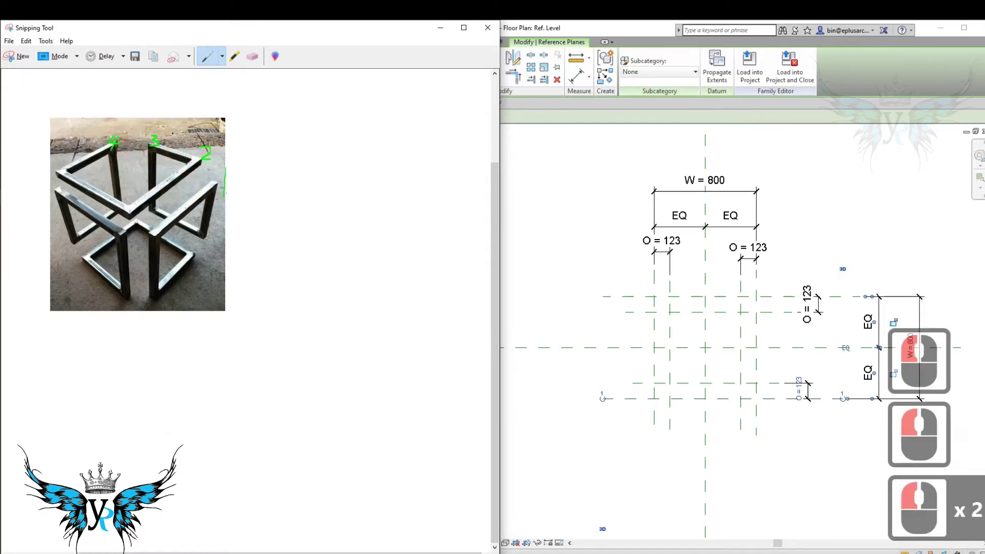
- Mark the crossing reference planes A, B, C and D along the base of the frame in the photo
{"action": "left_click", "coordinate": [645, 336]}
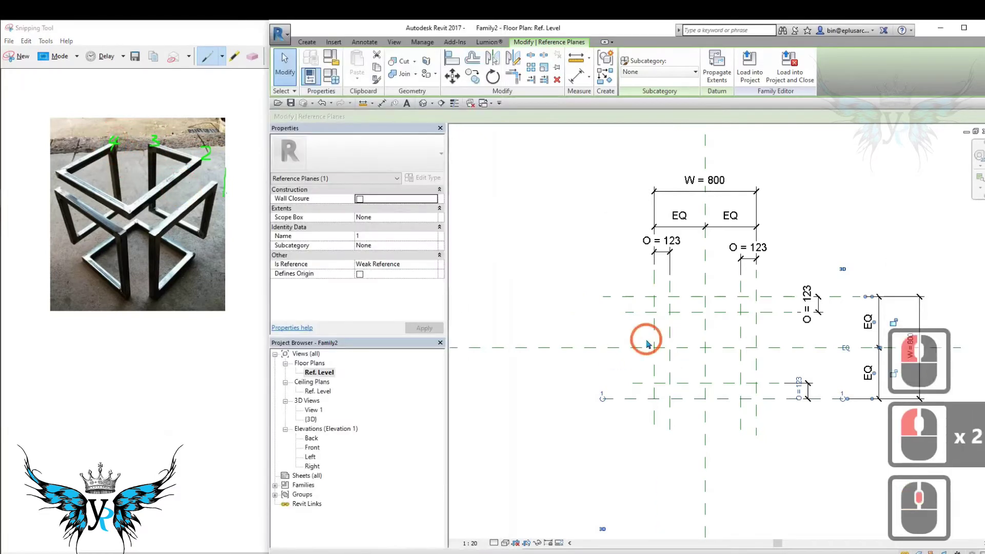
{"action": "left_click", "coordinate": [653, 420]}
{"action": "left_click", "coordinate": [600, 412]}
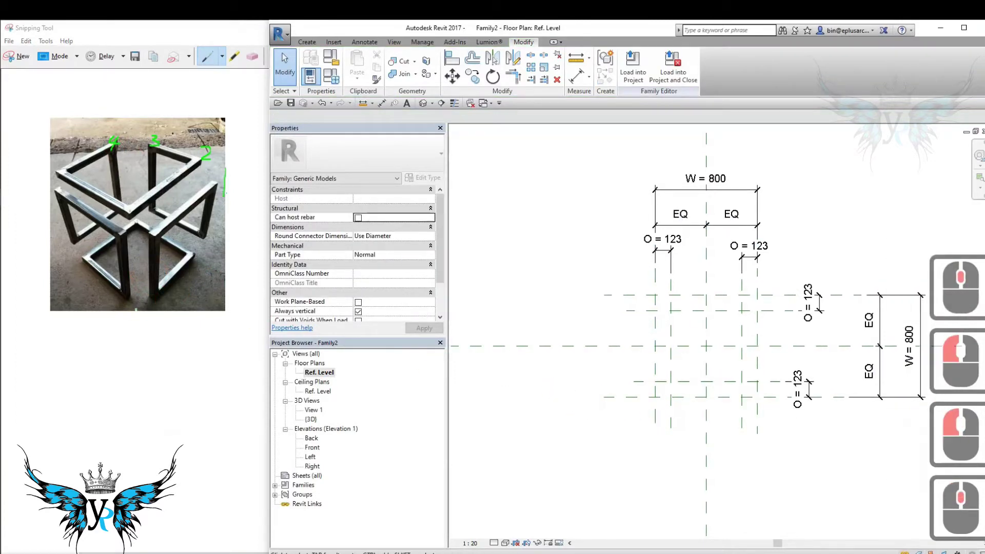
{"action": "mouse_move", "coordinate": [132, 301]}
{"action": "left_mouse_down"}
{"action": "mouse_move", "coordinate": [132, 319]}
{"action": "mouse_move", "coordinate": [132, 303]}
{"action": "mouse_move", "coordinate": [169, 291]}
{"action": "left_mouse_up"}
{"action": "left_click_drag", "start_coordinate": [201, 255], "coordinate": [199, 262]}
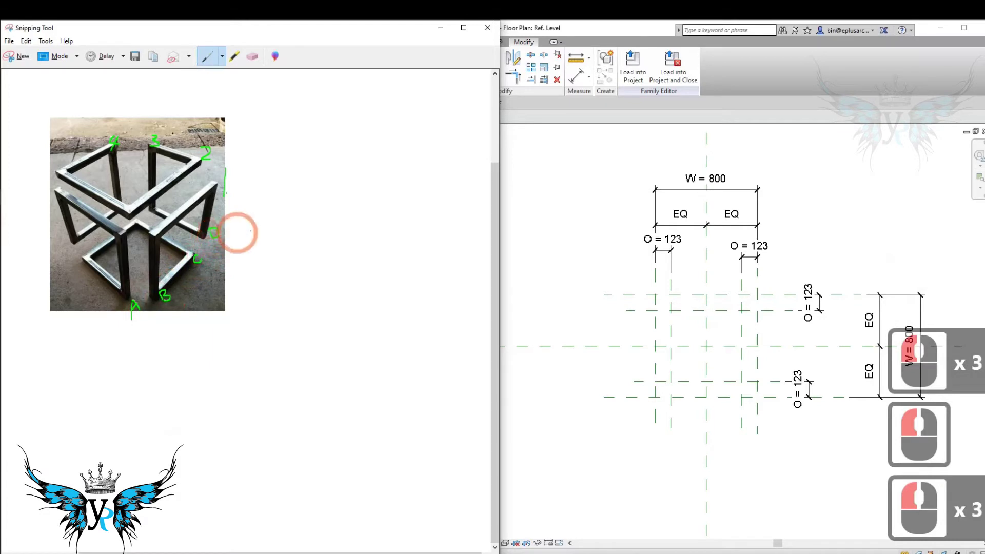
{"action": "middle_click", "coordinate": [706, 318]}
{"action": "middle_click_drag", "start_coordinate": [705, 319], "coordinate": [699, 317]}
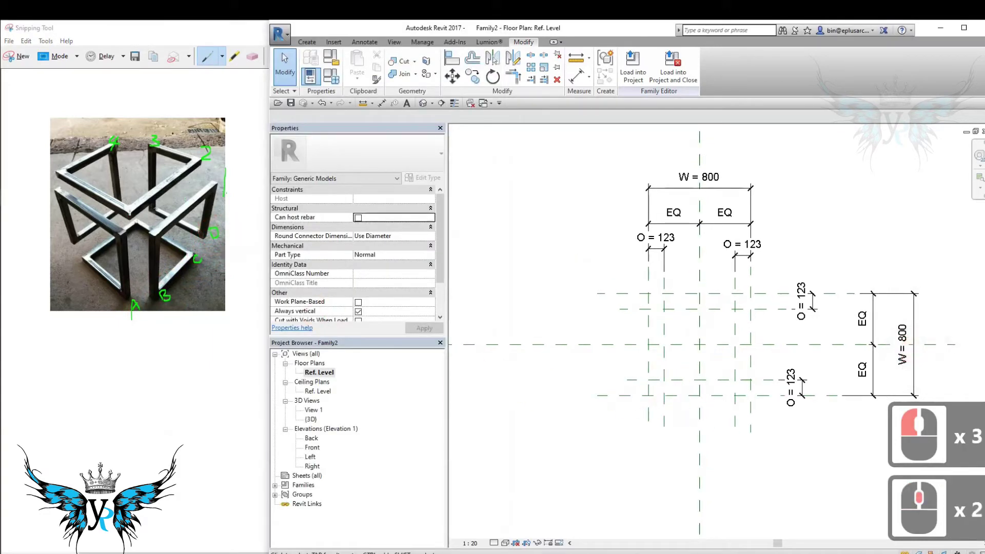
- Mark the front corner of the frame's top face with a dot on the photo, then return to Revit
{"action": "left_click", "coordinate": [130, 210]}
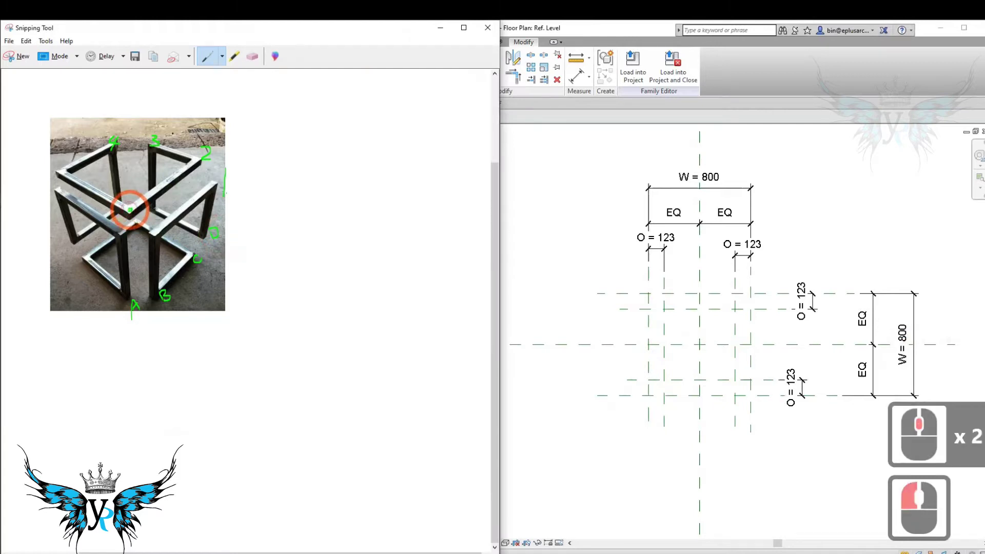
{"action": "left_click", "coordinate": [129, 211]}
{"action": "scroll", "coordinate": [699, 344], "scroll_direction": "down", "scroll_amount": 1}
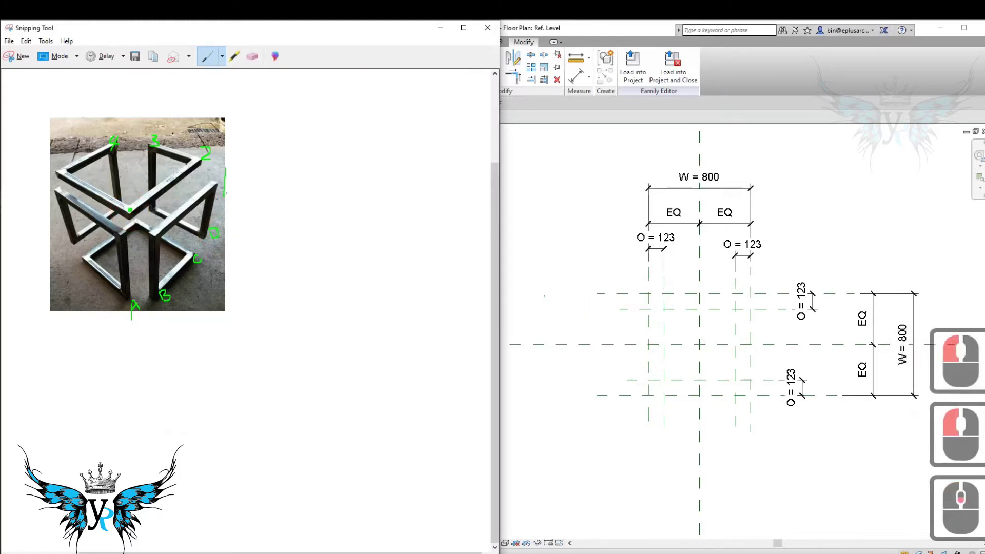
{"action": "left_click", "coordinate": [565, 368]}
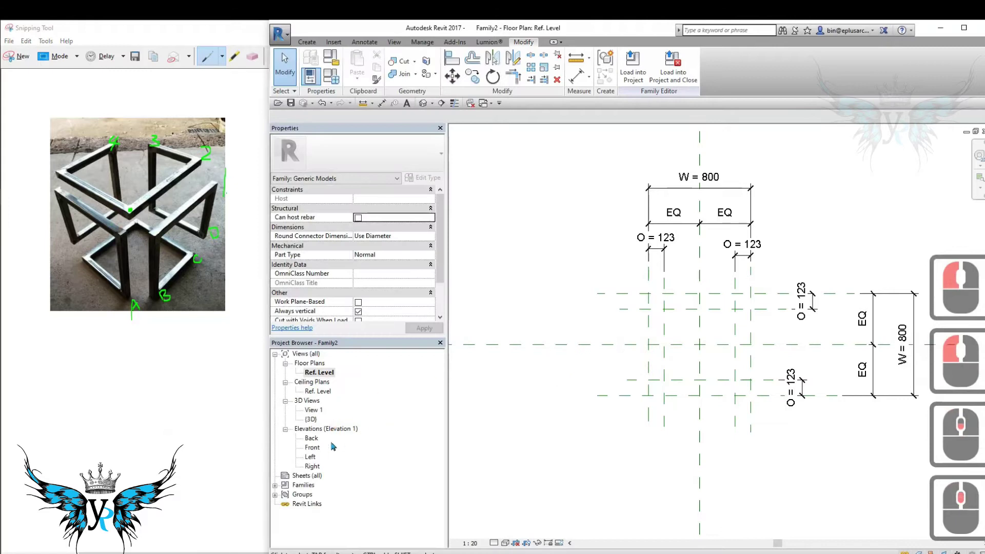
- In the Front elevation, name the uppermost horizontal reference plane "Top"
{"action": "double_click", "coordinate": [313, 448]}
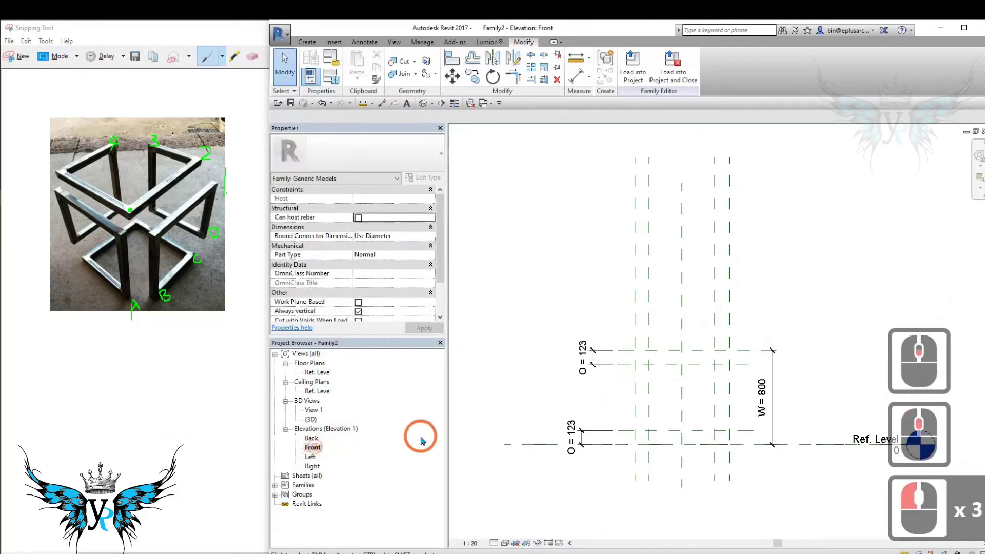
{"action": "scroll", "coordinate": [661, 367], "scroll_direction": "up", "scroll_amount": 1}
{"action": "left_click", "coordinate": [623, 347]}
{"action": "scroll", "coordinate": [623, 350], "scroll_direction": "up", "scroll_amount": 2}
{"action": "middle_click_drag", "start_coordinate": [623, 353], "coordinate": [626, 363]}
{"action": "left_click", "coordinate": [623, 328]}
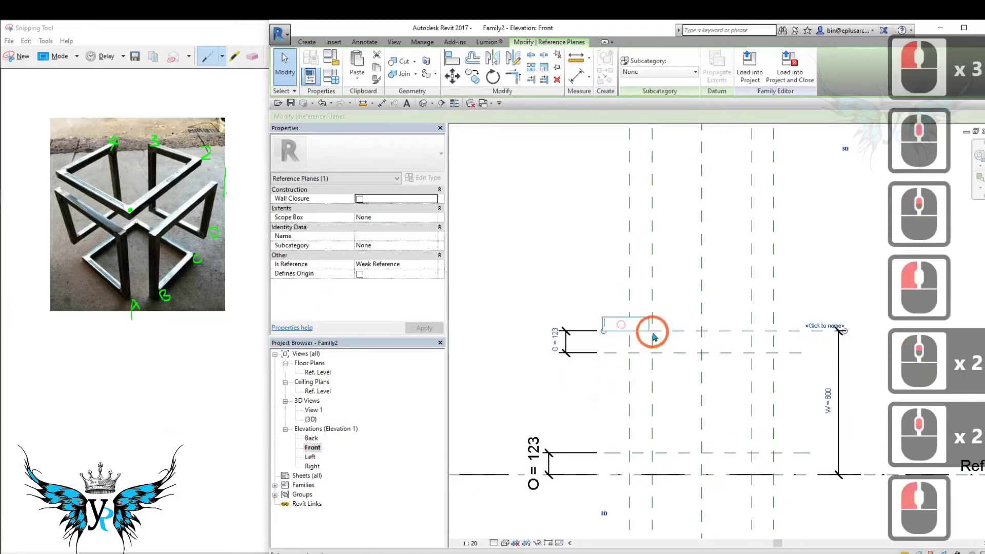
{"action": "key", "text": "Caps_Lock"}
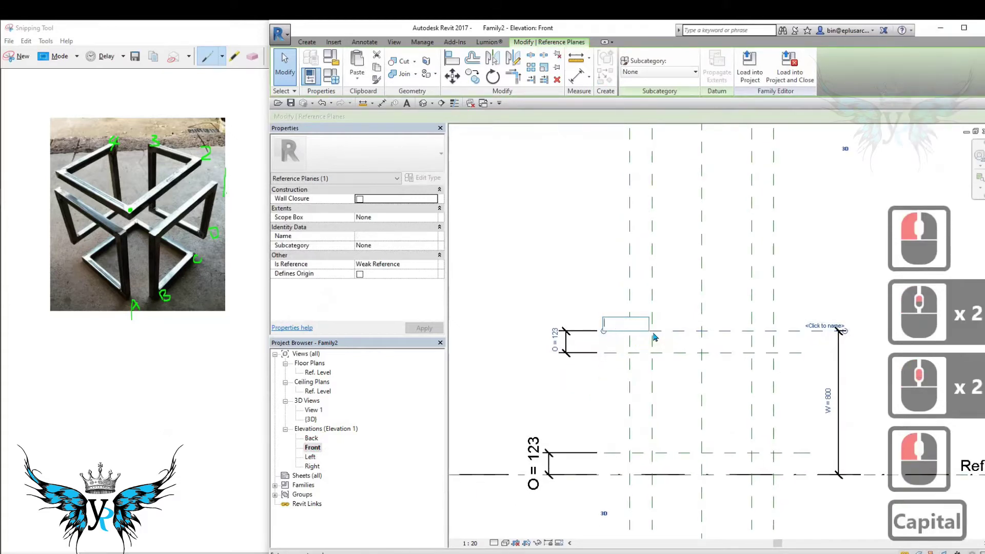
{"action": "type", "text": "t"}
{"action": "key", "text": "Caps_Lock"}
{"action": "type", "text": "OP"}
{"action": "key", "text": "BackSpace"}
{"action": "key", "text": "BackSpace"}
{"action": "key", "text": "BackSpace"}
{"action": "type", "text": "T"}
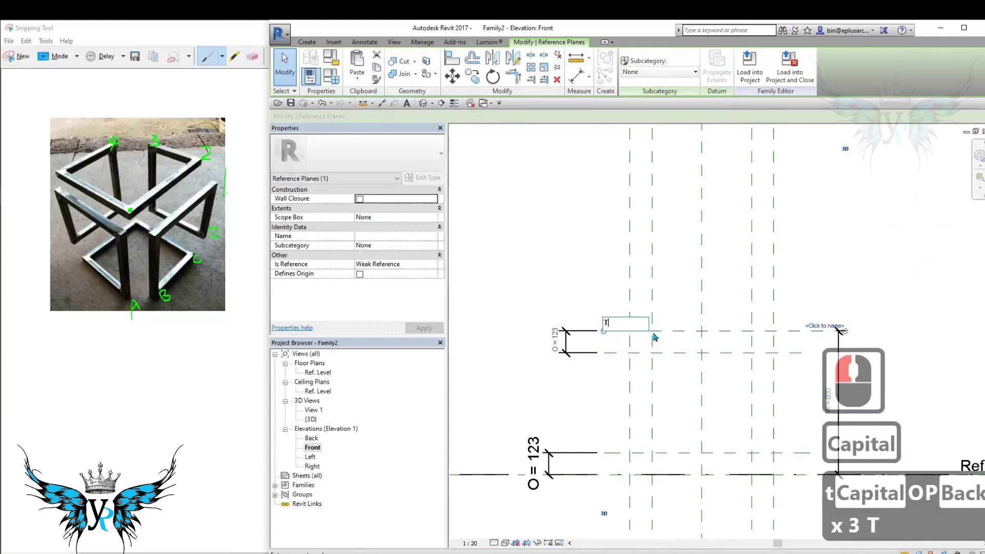
{"action": "key", "text": "Caps_Lock"}
{"action": "type", "text": "op"}
{"action": "key", "text": "Return"}
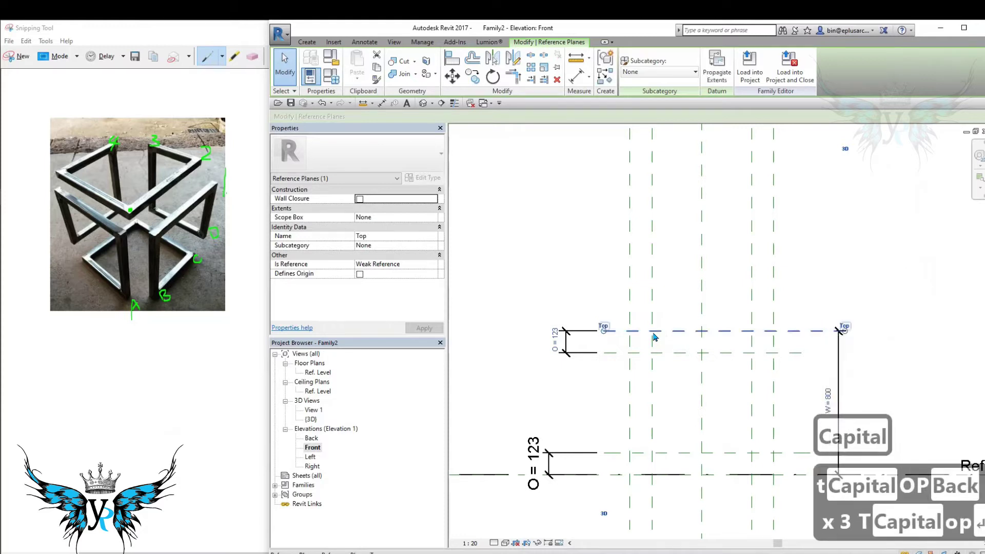
{"action": "left_click", "coordinate": [610, 332]}
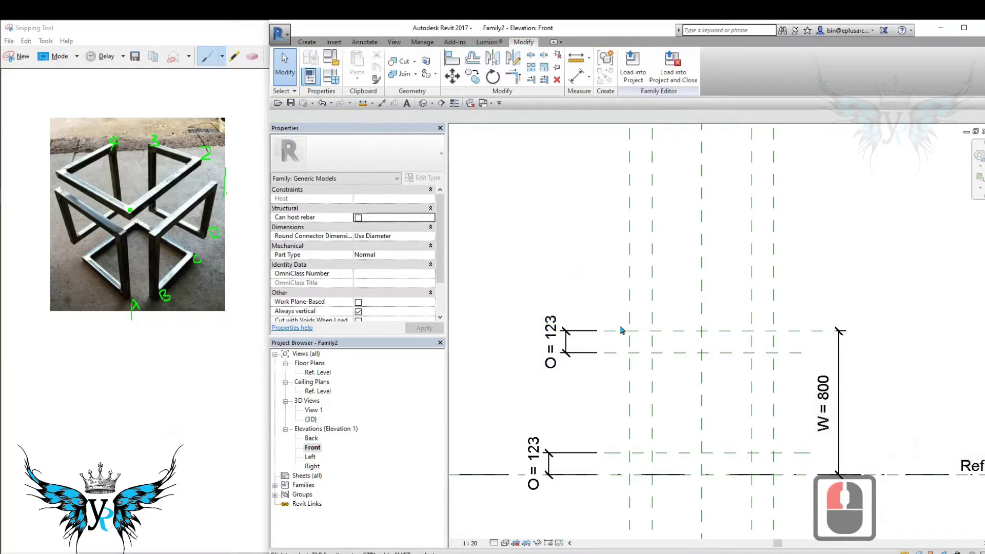
- Set the Top reference plane as the work plane and open Floor Plan: Ref. Level for sketching
{"action": "left_click", "coordinate": [307, 42]}
{"action": "left_click", "coordinate": [867, 59]}
{"action": "left_click", "coordinate": [569, 310]}
{"action": "left_click", "coordinate": [606, 358]}
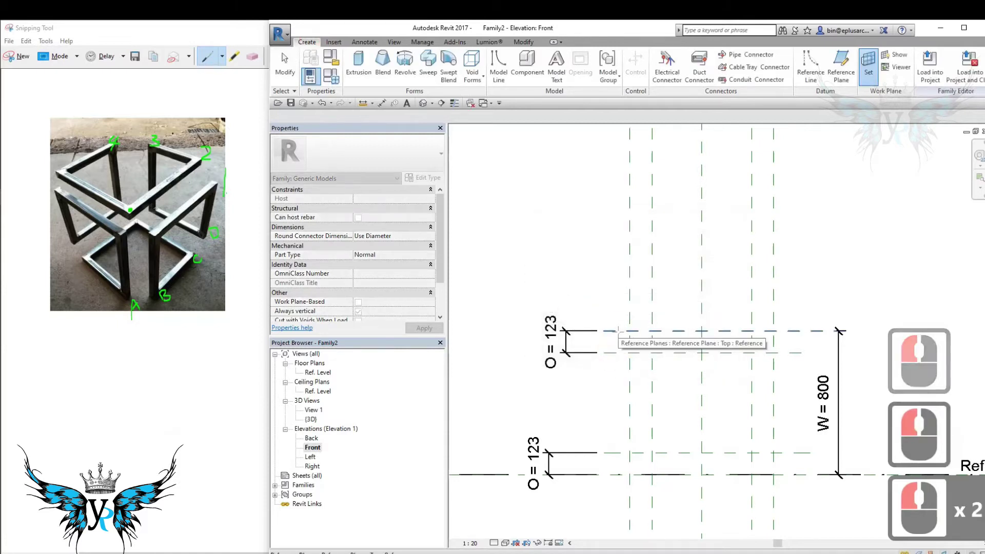
{"action": "left_click", "coordinate": [618, 332]}
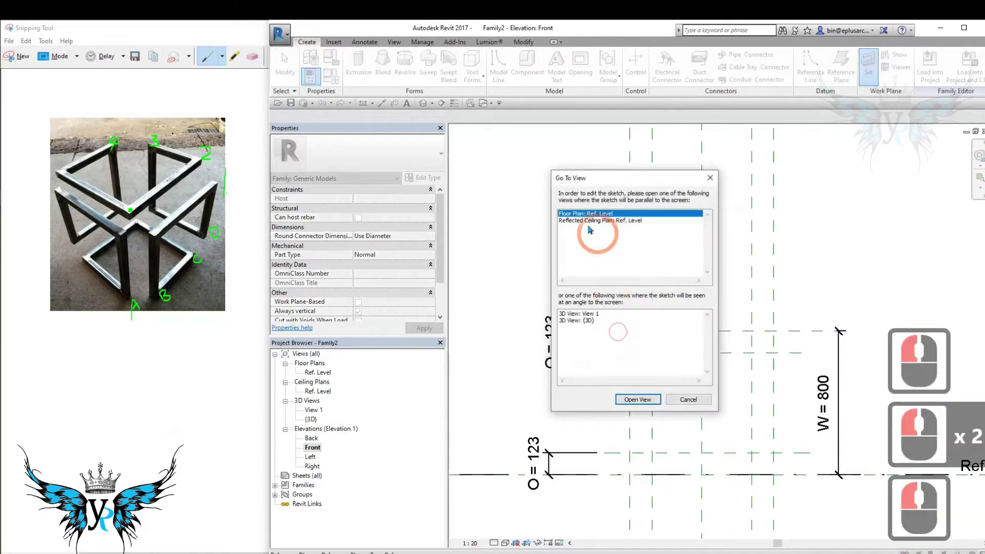
{"action": "left_click", "coordinate": [634, 400]}
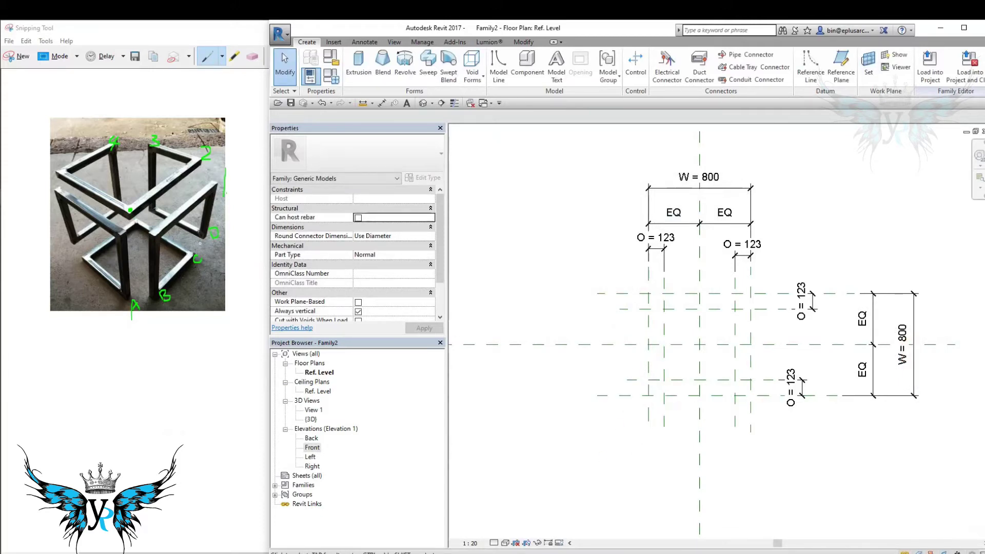
{"action": "left_click", "coordinate": [670, 397]}
{"action": "left_click", "coordinate": [677, 440]}
{"action": "left_click", "coordinate": [685, 380]}
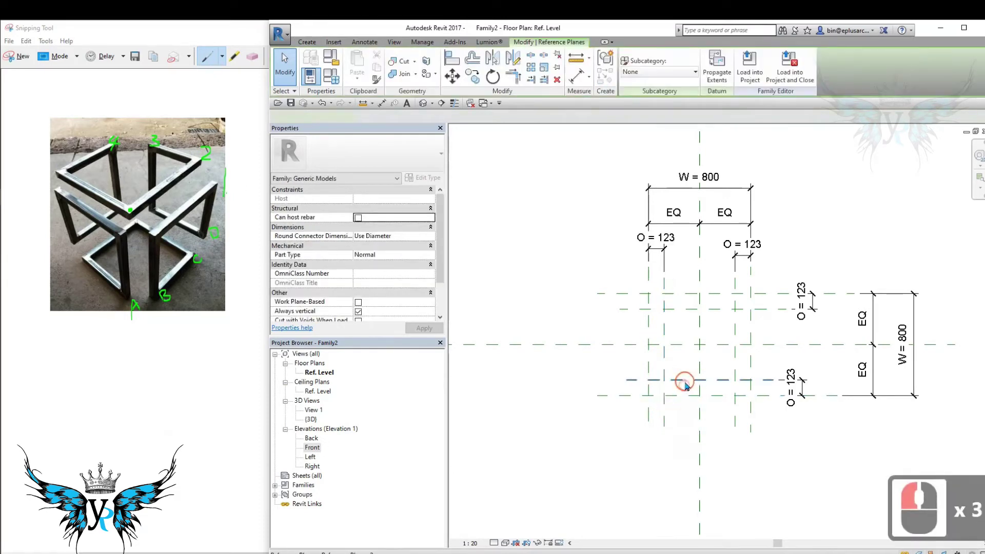
{"action": "left_click", "coordinate": [680, 433]}
{"action": "left_click", "coordinate": [665, 380]}
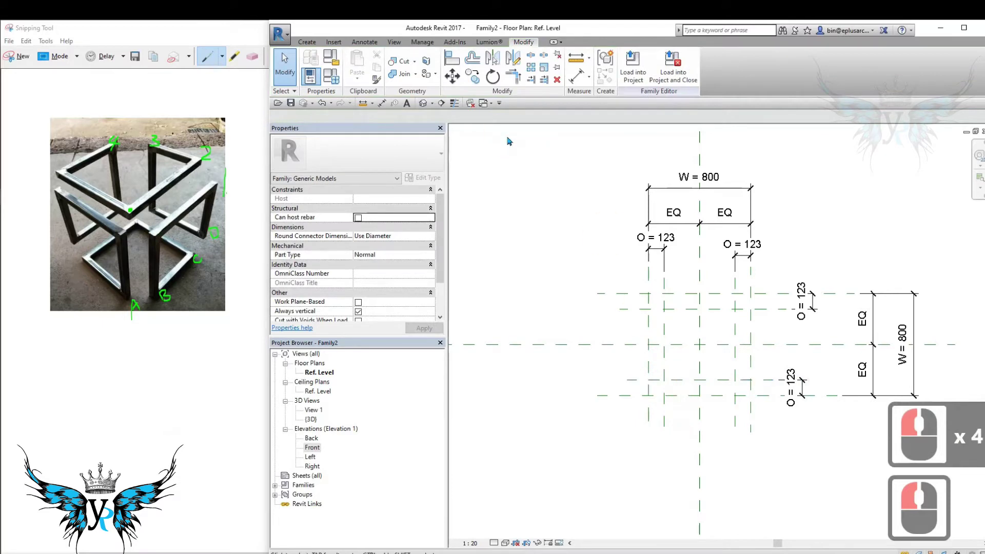
- Draw a reference line along the left inner plane, from the lower inner plane to the upper outer plane, and lock its start
{"action": "left_click", "coordinate": [307, 41]}
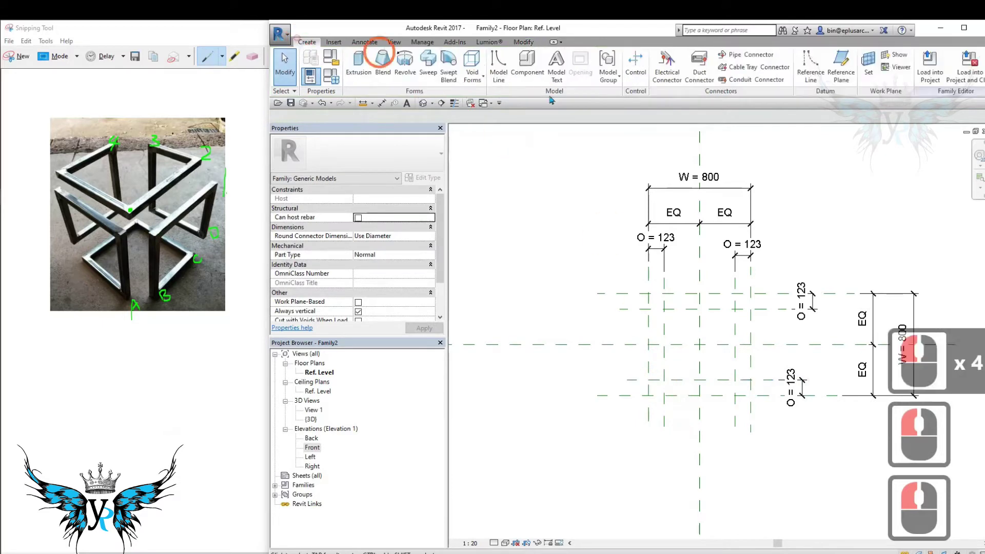
{"action": "left_click", "coordinate": [810, 64]}
{"action": "left_click", "coordinate": [664, 379]}
{"action": "left_click", "coordinate": [665, 321]}
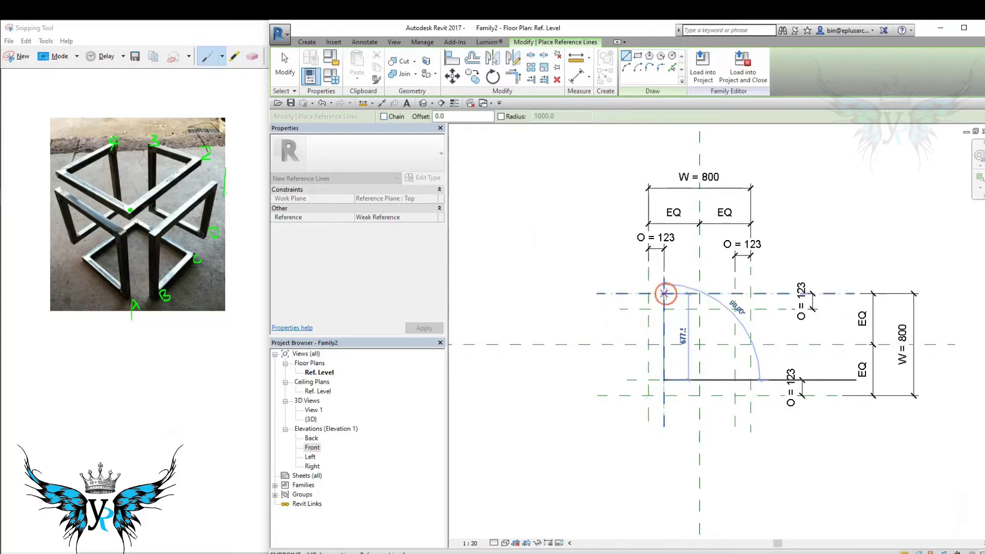
{"action": "left_click", "coordinate": [666, 294]}
{"action": "left_click", "coordinate": [710, 397]}
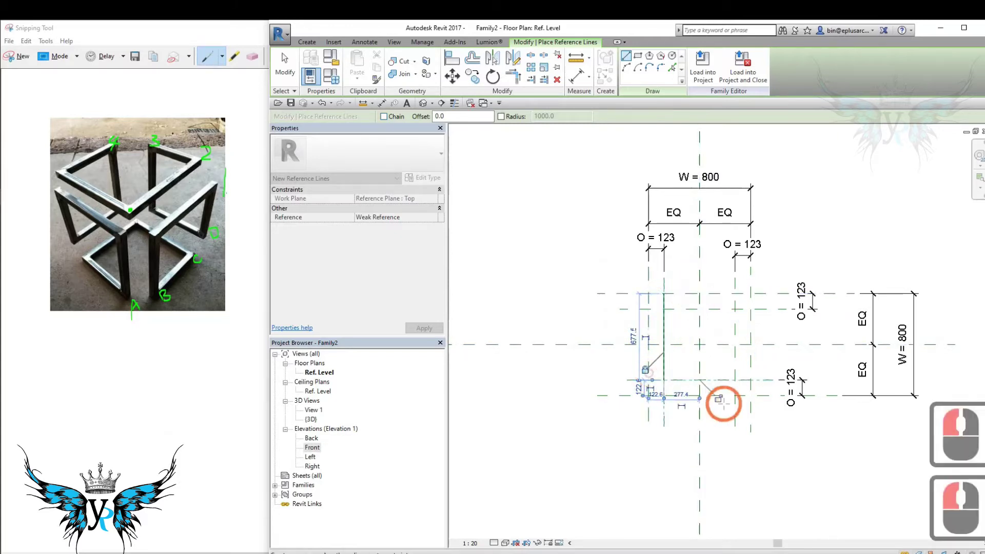
- Draw a reference line along the upper outer plane, from the left inner plane to the right inner plane, and lock it
{"action": "double_click", "coordinate": [664, 294]}
{"action": "left_click", "coordinate": [664, 294]}
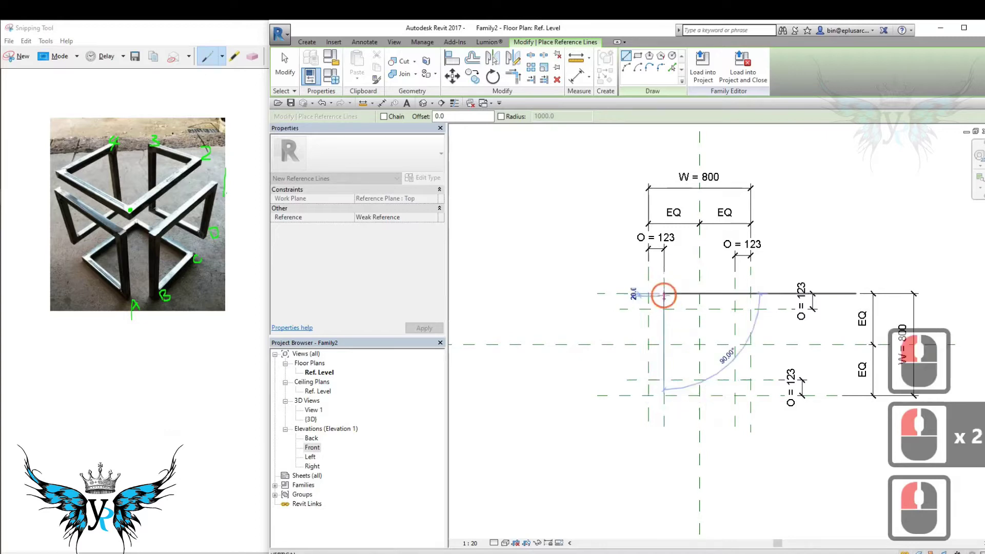
{"action": "left_click", "coordinate": [733, 295]}
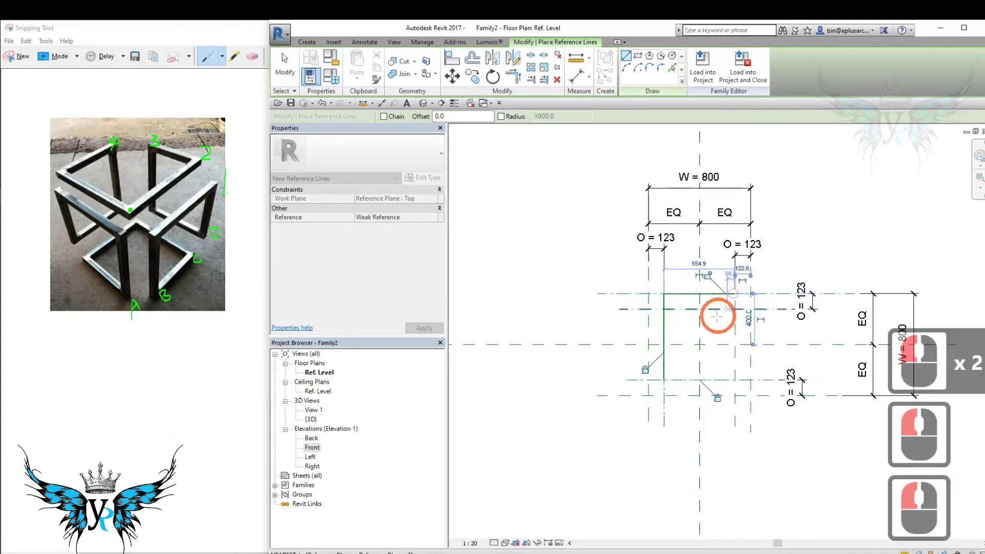
{"action": "double_click", "coordinate": [706, 276]}
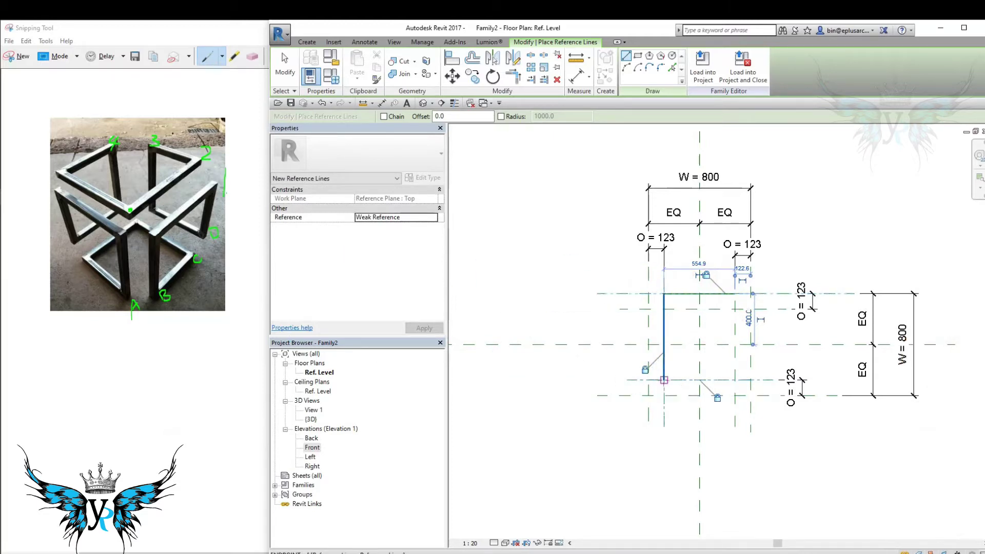
- Draw a reference line along the lower inner plane, from the left inner plane to the right outer plane, and try to lock it
{"action": "left_click", "coordinate": [673, 380]}
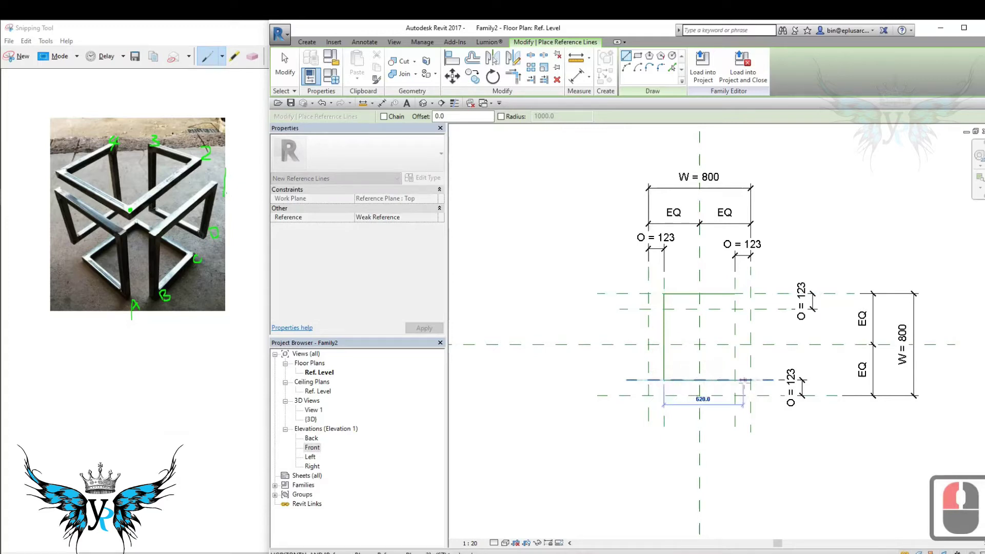
{"action": "left_click", "coordinate": [750, 380]}
{"action": "left_click", "coordinate": [682, 363]}
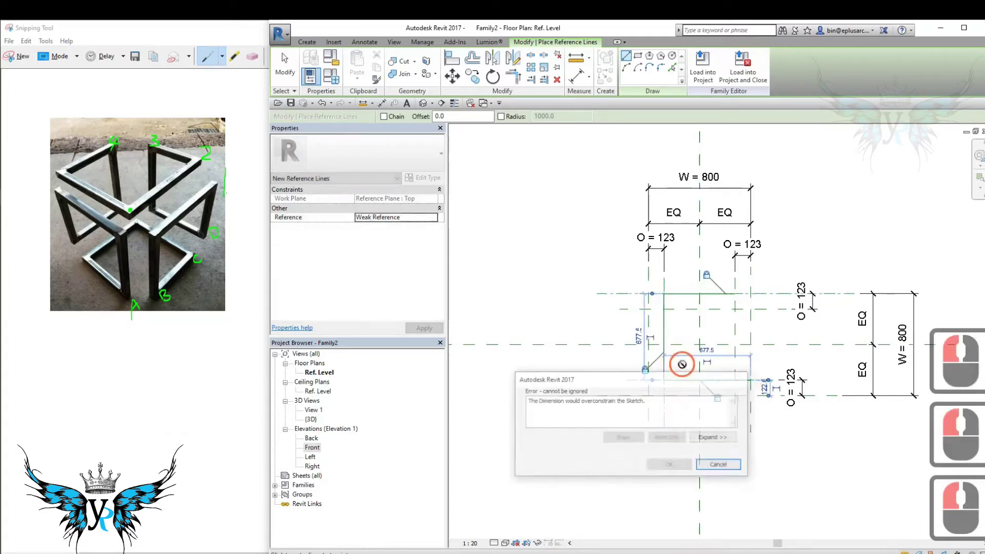
{"action": "left_click", "coordinate": [714, 465]}
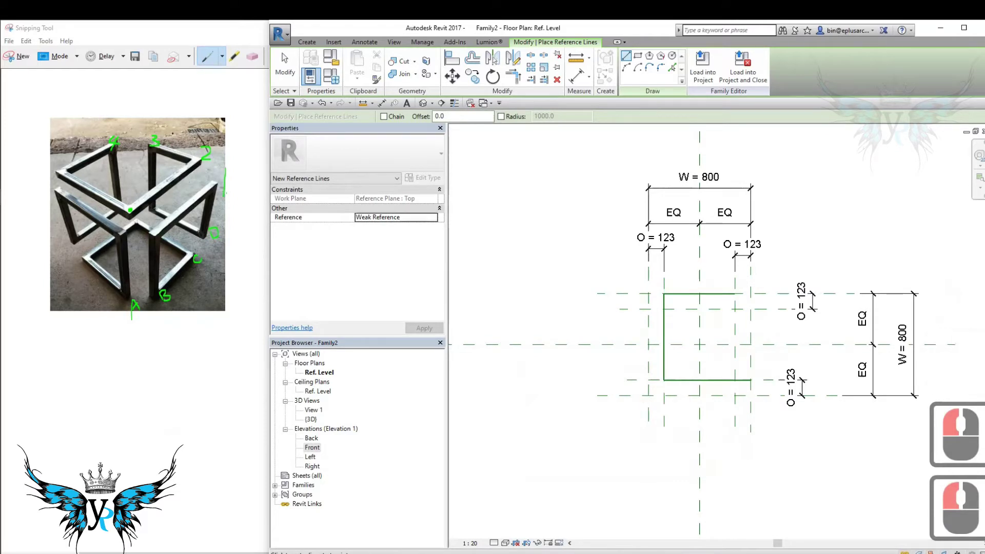
- Draw a reference line along the right outer plane, from the lower inner plane to the upper inner plane, and lock it
{"action": "left_click_drag", "start_coordinate": [750, 380], "coordinate": [750, 309]}
{"action": "left_click", "coordinate": [750, 310]}
{"action": "left_click", "coordinate": [736, 367]}
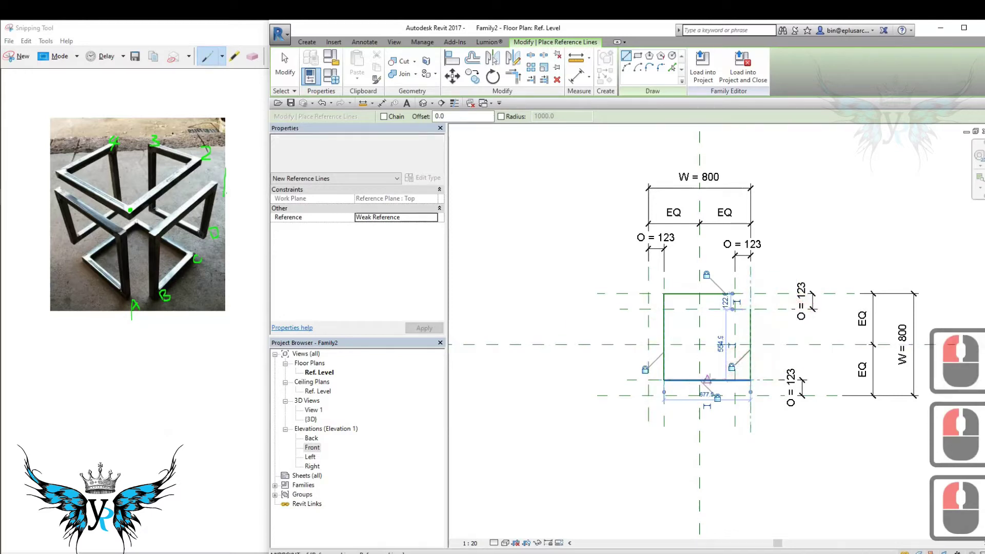
- Make reference plane D, the right outer vertical plane, the work plane by picking it, and open the Right elevation
{"action": "middle_click_drag", "start_coordinate": [703, 379], "coordinate": [690, 376]}
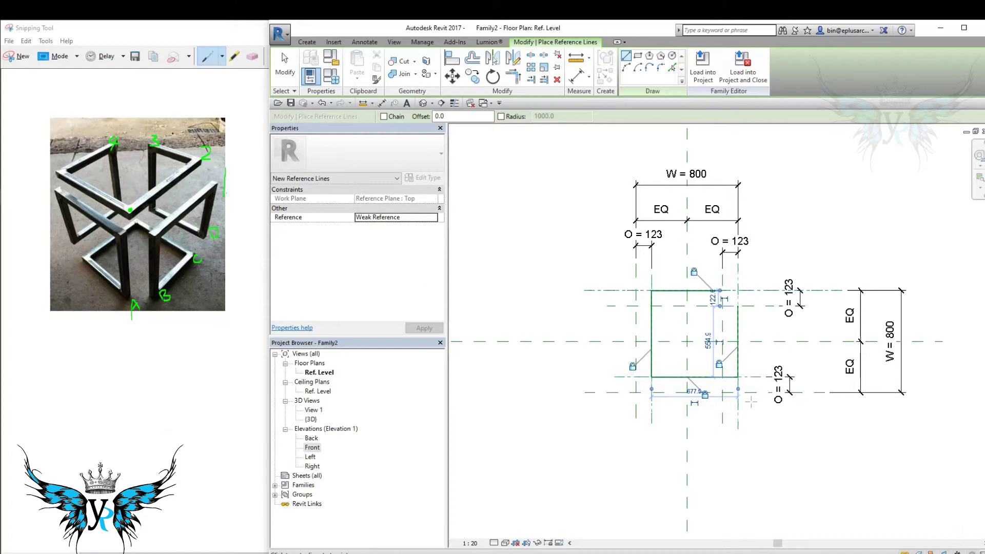
{"action": "key", "text": "Escape"}
{"action": "key", "text": "Escape"}
{"action": "left_click", "coordinate": [739, 428]}
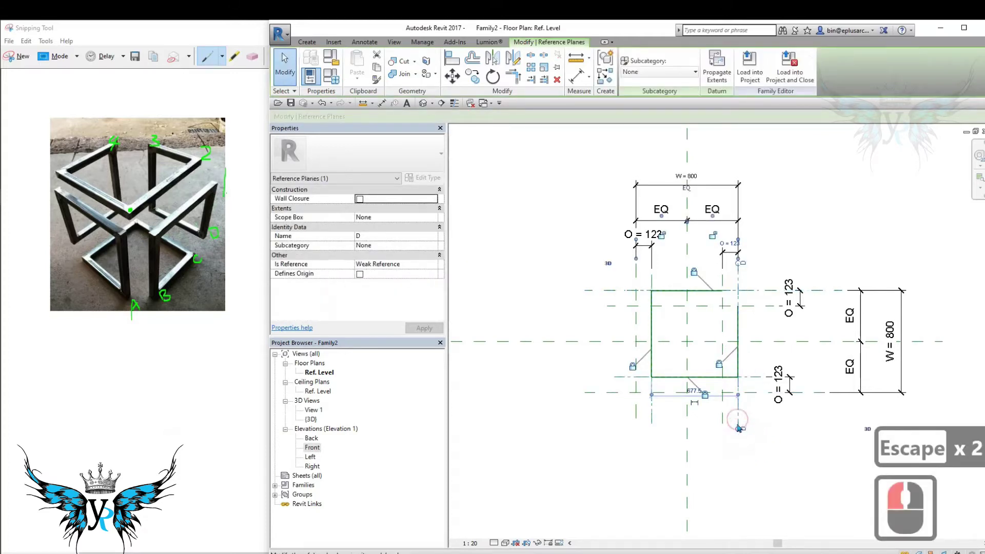
{"action": "left_click", "coordinate": [303, 42]}
{"action": "left_click", "coordinate": [864, 75]}
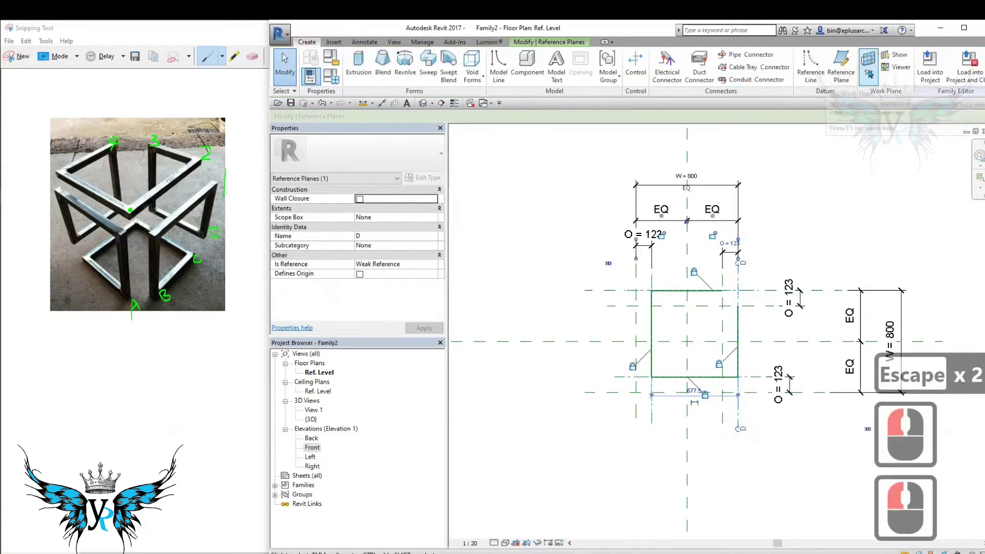
{"action": "left_click", "coordinate": [557, 311]}
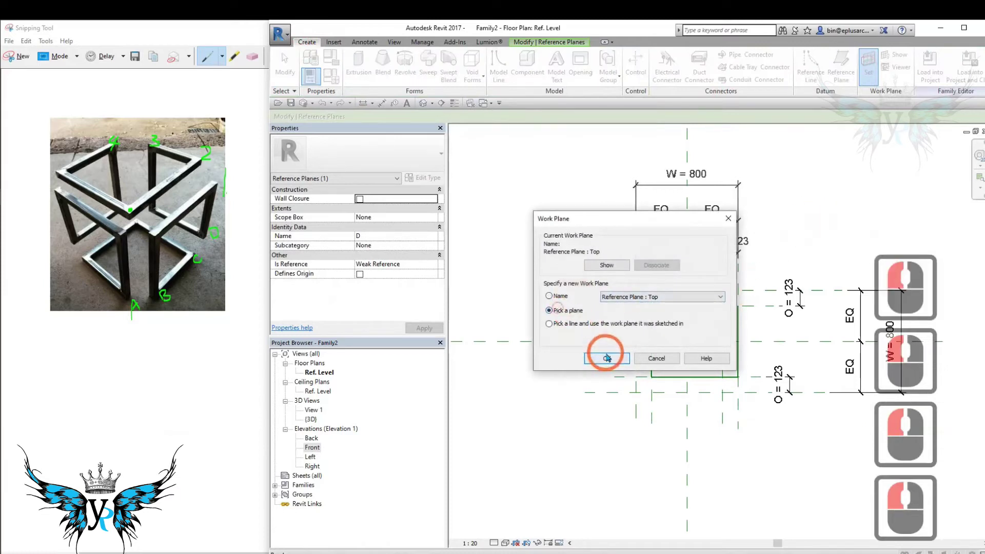
{"action": "left_click", "coordinate": [606, 358]}
{"action": "left_click", "coordinate": [743, 422]}
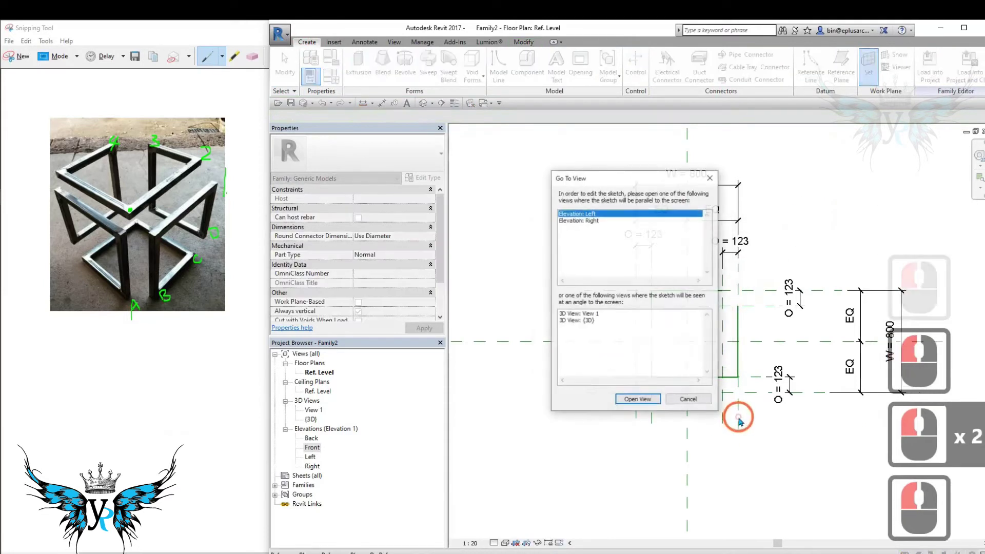
{"action": "left_click", "coordinate": [585, 221]}
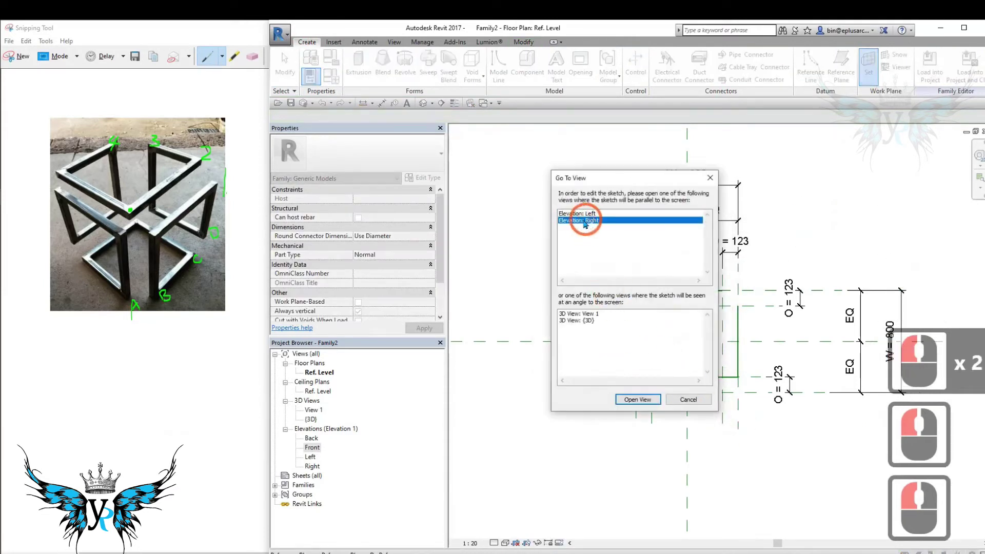
{"action": "left_click", "coordinate": [638, 400]}
- Close the hidden view windows, open the default 3D view and tile it with the Right elevation
{"action": "middle_click_drag", "start_coordinate": [836, 359], "coordinate": [658, 296]}
{"action": "middle_click_drag", "start_coordinate": [703, 342], "coordinate": [616, 310]}
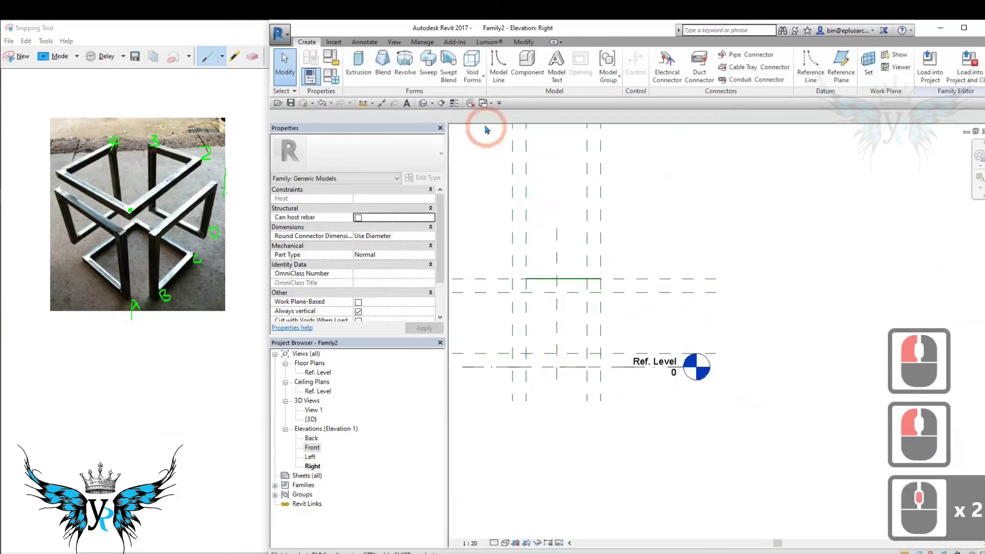
{"action": "left_click", "coordinate": [471, 104]}
{"action": "left_click", "coordinate": [423, 103]}
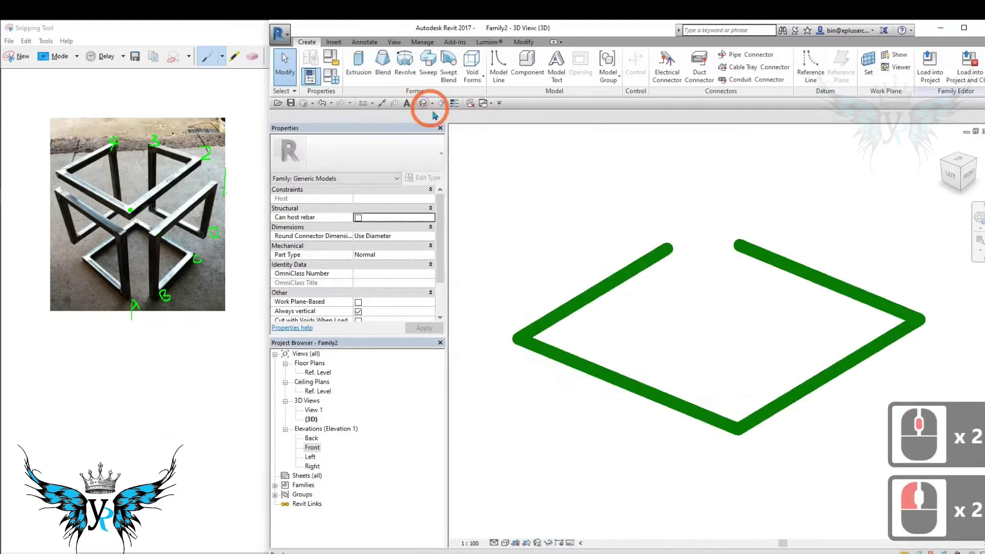
{"action": "key", "text": "w"}
{"action": "key", "text": "t"}
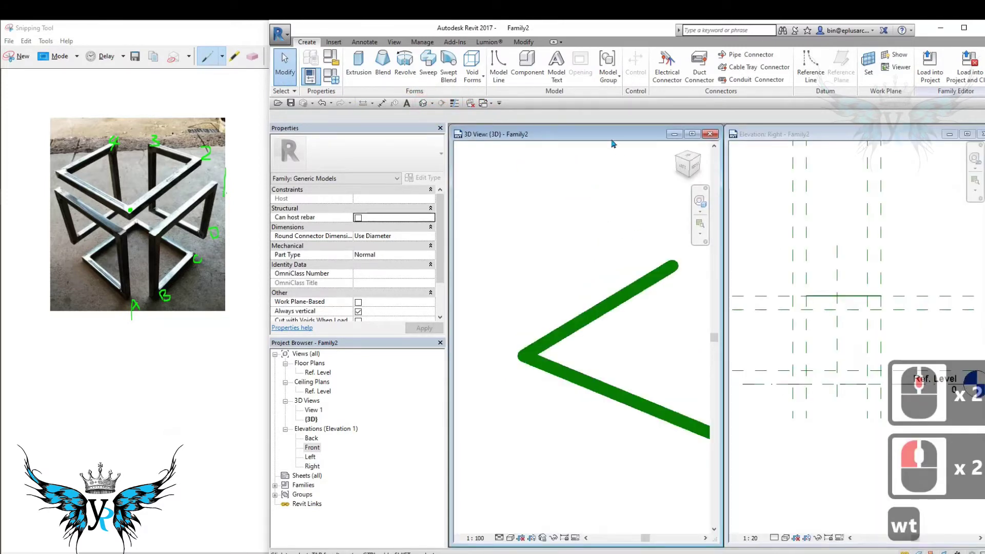
- Swap the places of the two tiled views and fit the whole reference-line path in the 3D view
{"action": "left_click_drag", "start_coordinate": [608, 136], "coordinate": [786, 212]}
{"action": "left_click_drag", "start_coordinate": [813, 134], "coordinate": [535, 137]}
{"action": "left_click_drag", "start_coordinate": [766, 214], "coordinate": [856, 135]}
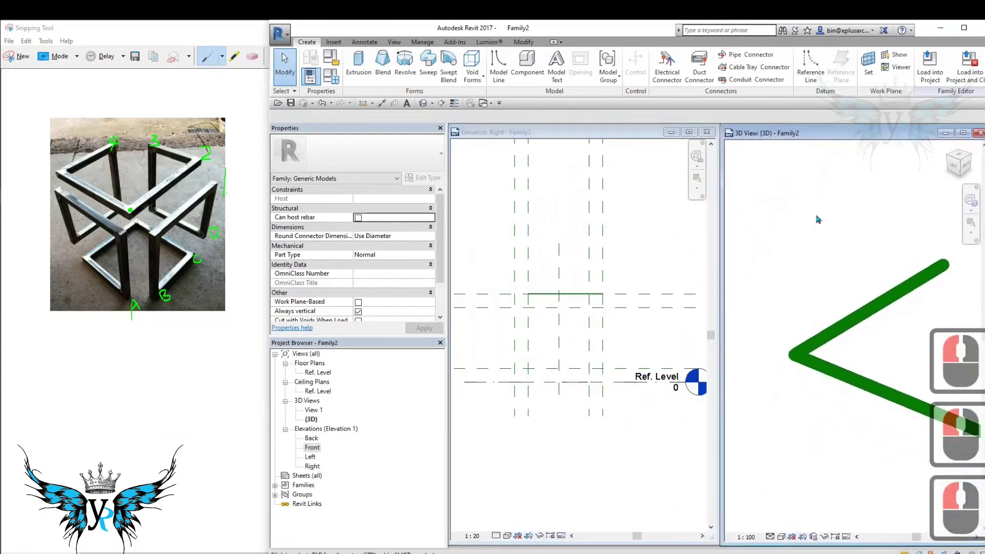
{"action": "middle_click", "coordinate": [803, 290]}
{"action": "middle_click", "coordinate": [804, 290]}
{"action": "scroll", "coordinate": [805, 290], "scroll_direction": "down", "scroll_amount": 2}
{"action": "middle_click_drag", "start_coordinate": [833, 291], "coordinate": [806, 286]}
{"action": "scroll", "coordinate": [800, 282], "scroll_direction": "down", "scroll_amount": 2}
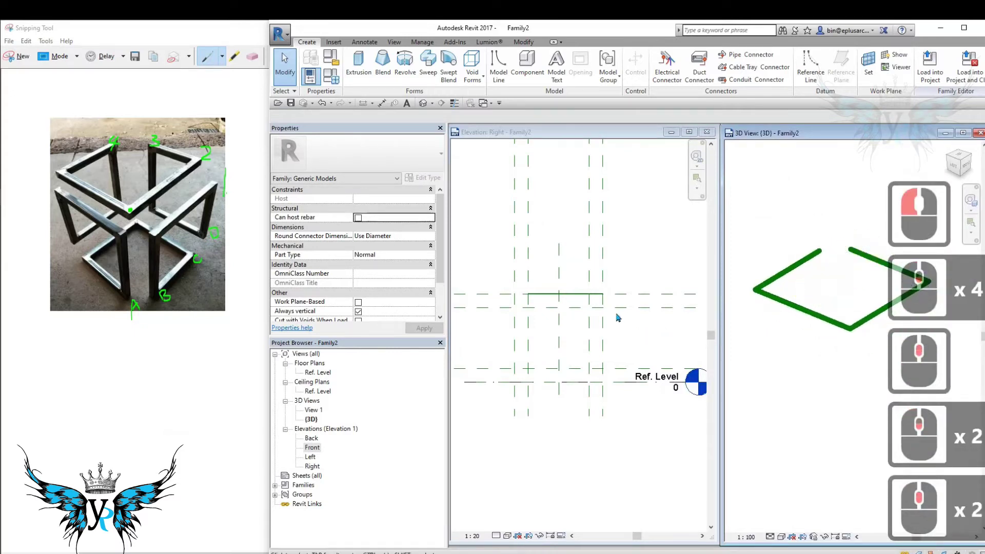
- Draw a vertical reference line on plane D from the open end of the top path down to the lower inner plane, and lock it
{"action": "left_click", "coordinate": [854, 253]}
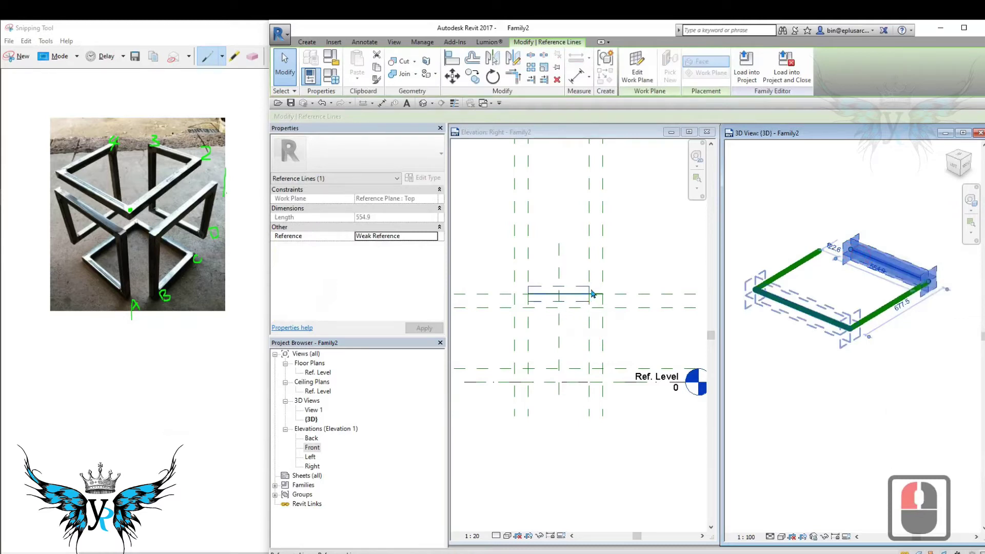
{"action": "left_click", "coordinate": [641, 264]}
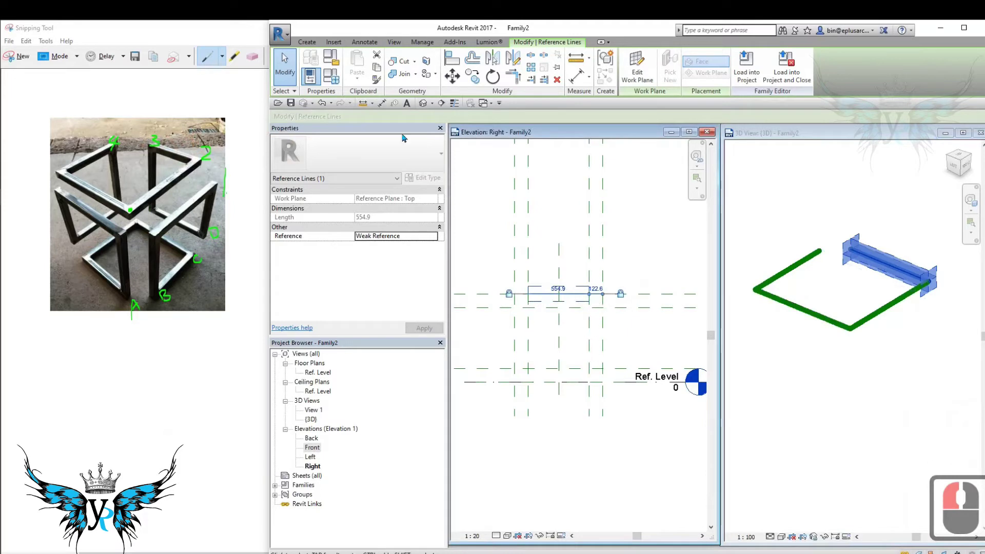
{"action": "left_click", "coordinate": [308, 44]}
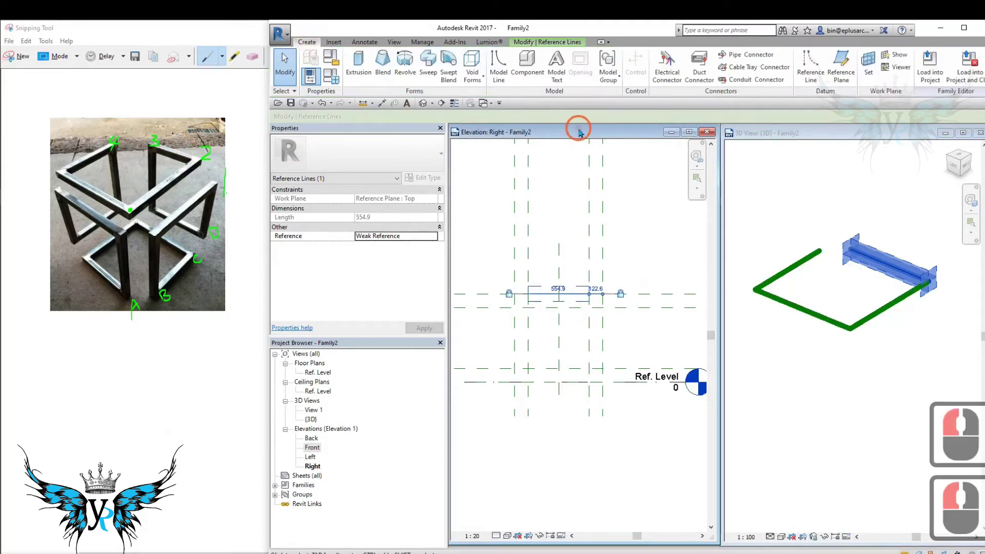
{"action": "left_click", "coordinate": [811, 62]}
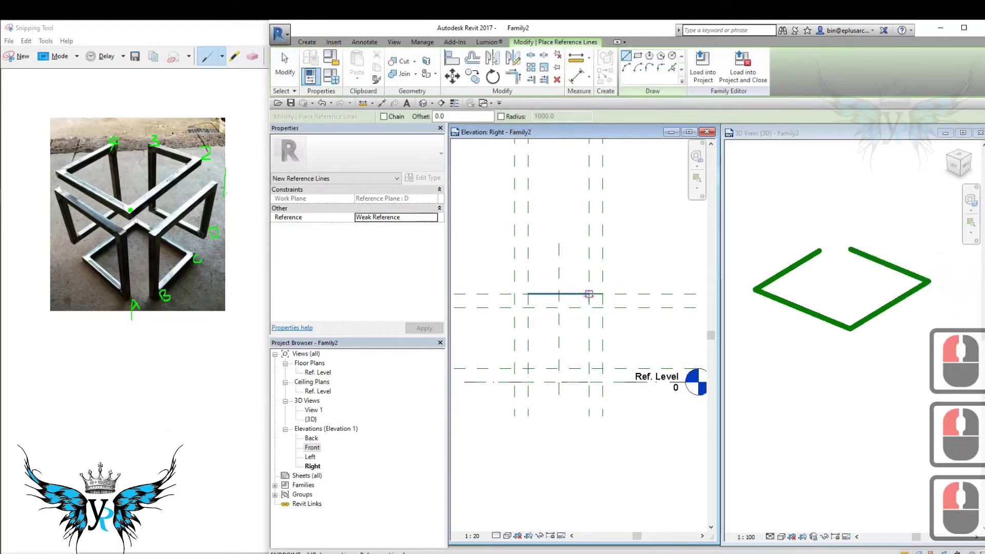
{"action": "left_click", "coordinate": [589, 294]}
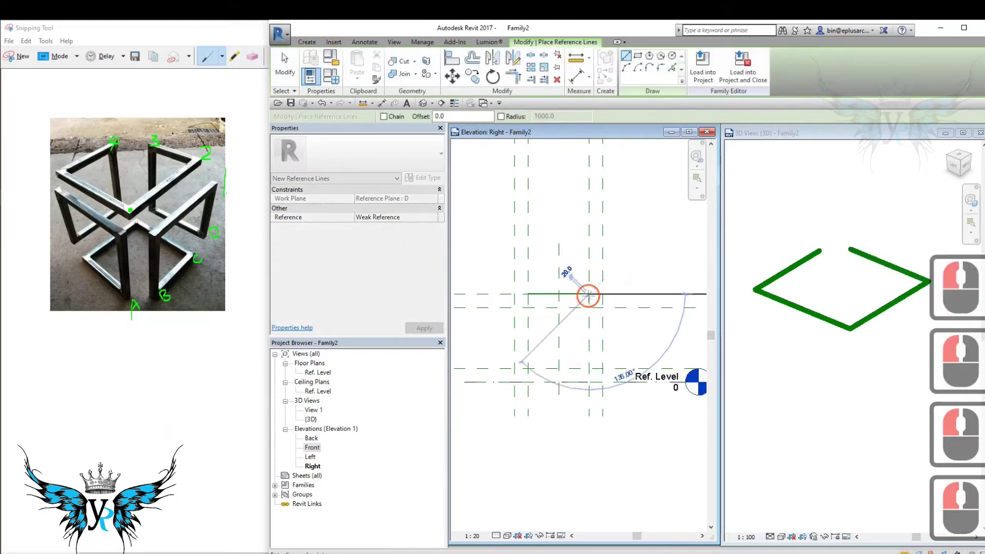
{"action": "left_click", "coordinate": [588, 368]}
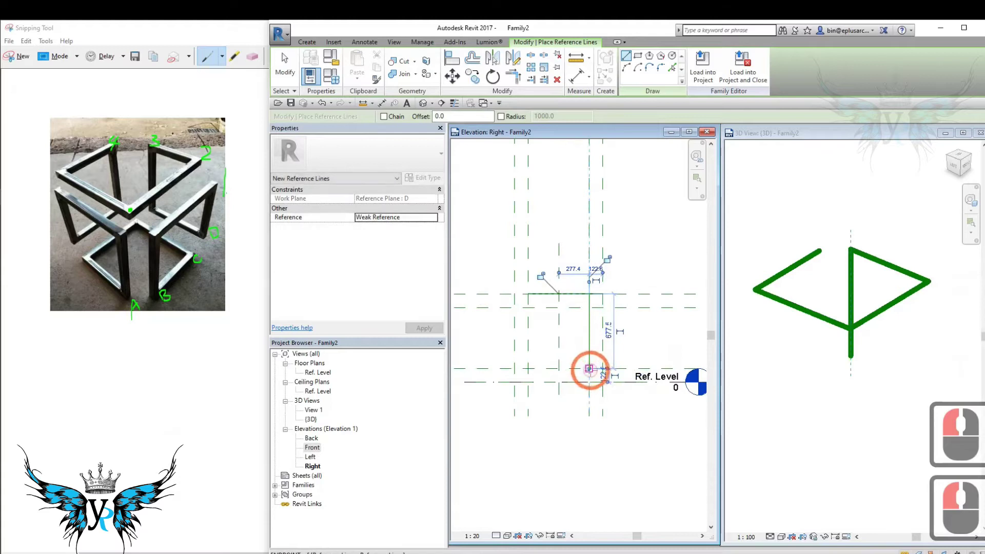
{"action": "left_click", "coordinate": [608, 260]}
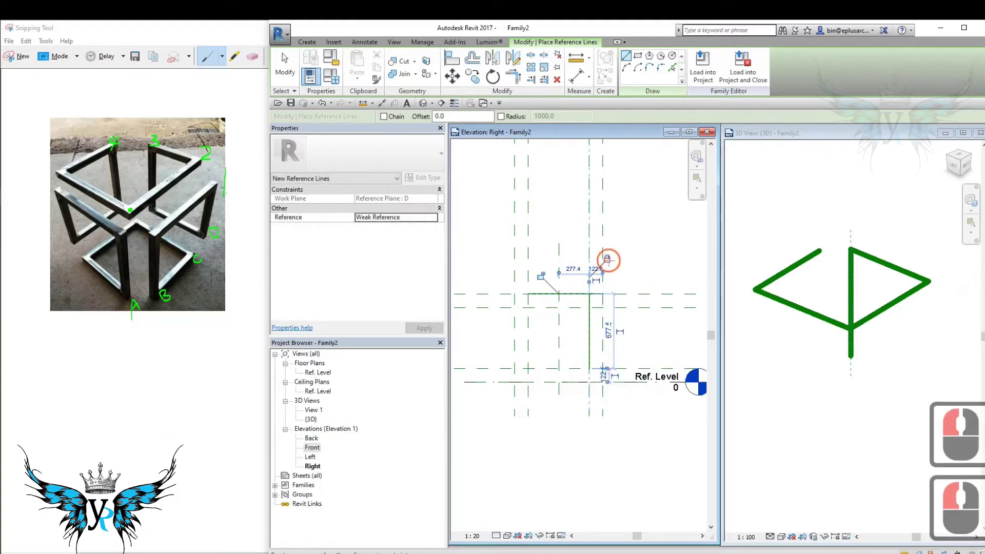
{"action": "left_click", "coordinate": [542, 277]}
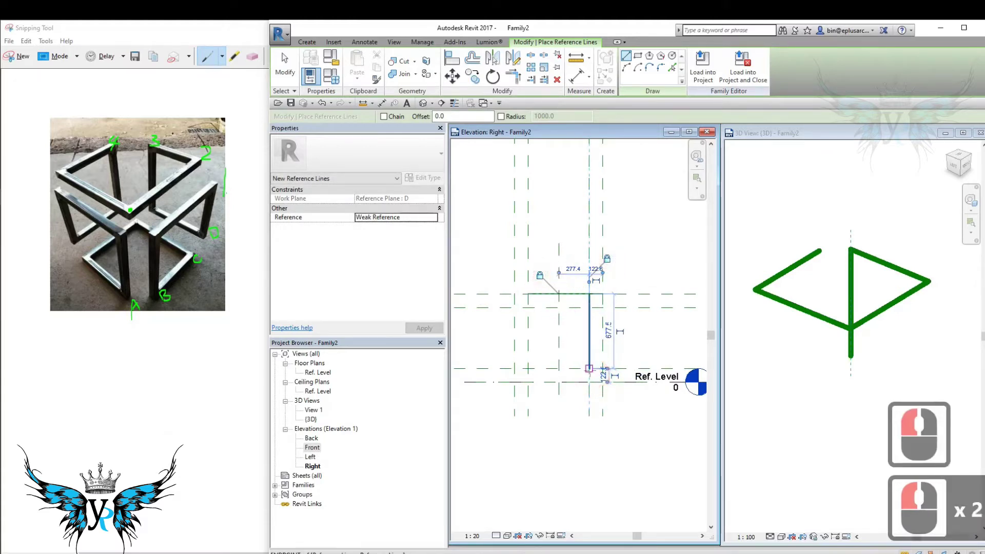
- Draw a horizontal reference line along the lower inner plane, from the vertical line's lower end to the left outer plane, and lock it
{"action": "left_click", "coordinate": [589, 368]}
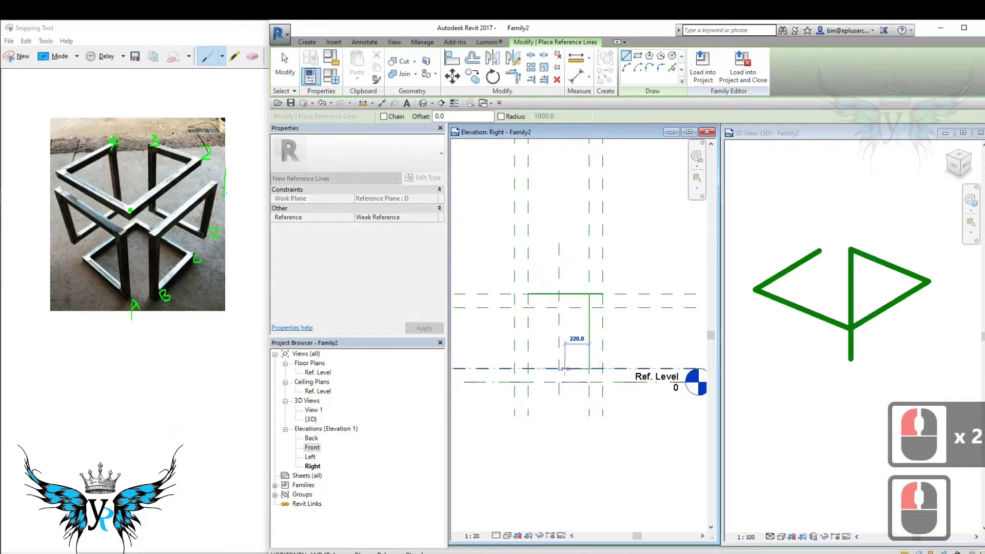
{"action": "left_click", "coordinate": [514, 369]}
{"action": "left_click", "coordinate": [535, 393]}
{"action": "left_click", "coordinate": [357, 318]}
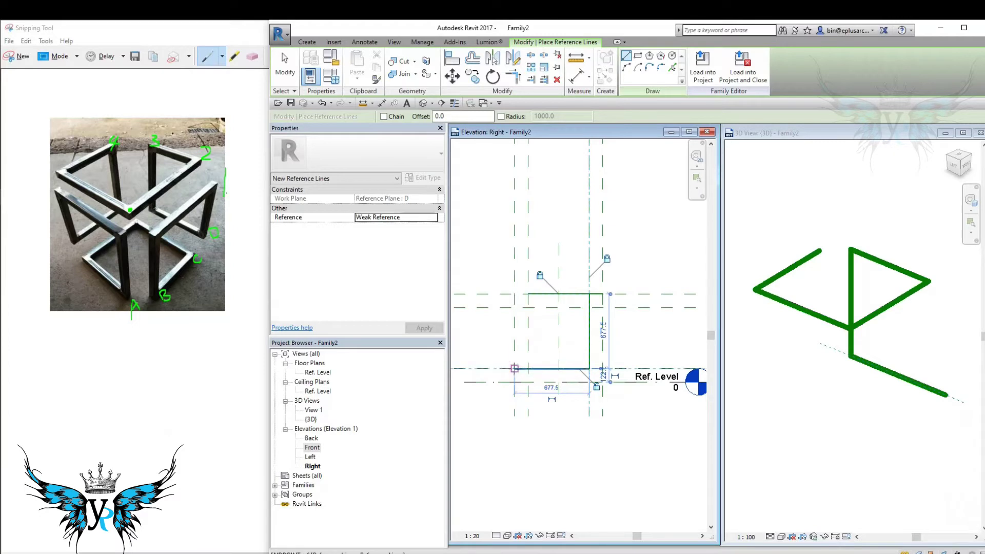
- Draw a vertical reference line along the left outer plane, from the lower inner plane up to the upper inner plane, and try to lock it
{"action": "left_click", "coordinate": [518, 320]}
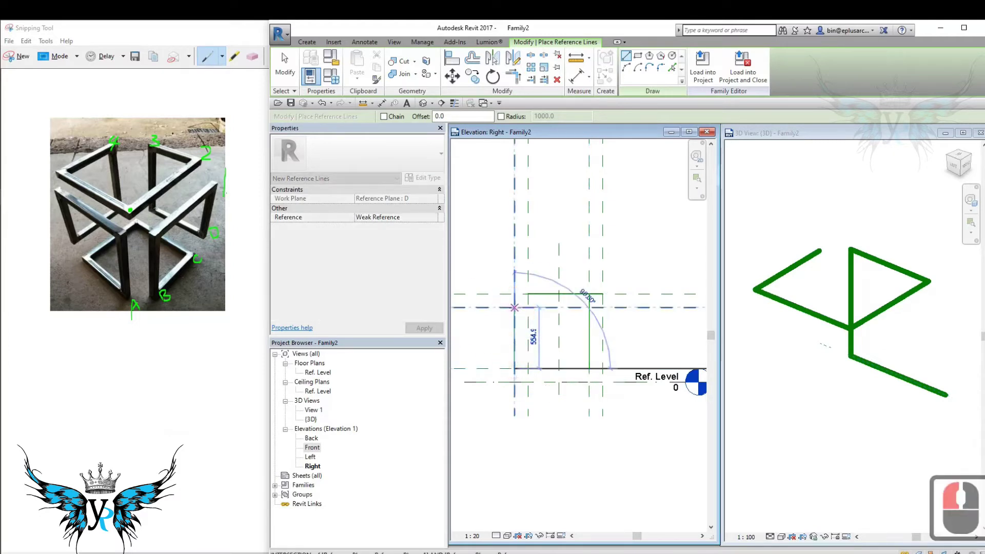
{"action": "left_click", "coordinate": [515, 308]}
{"action": "left_click", "coordinate": [554, 354]}
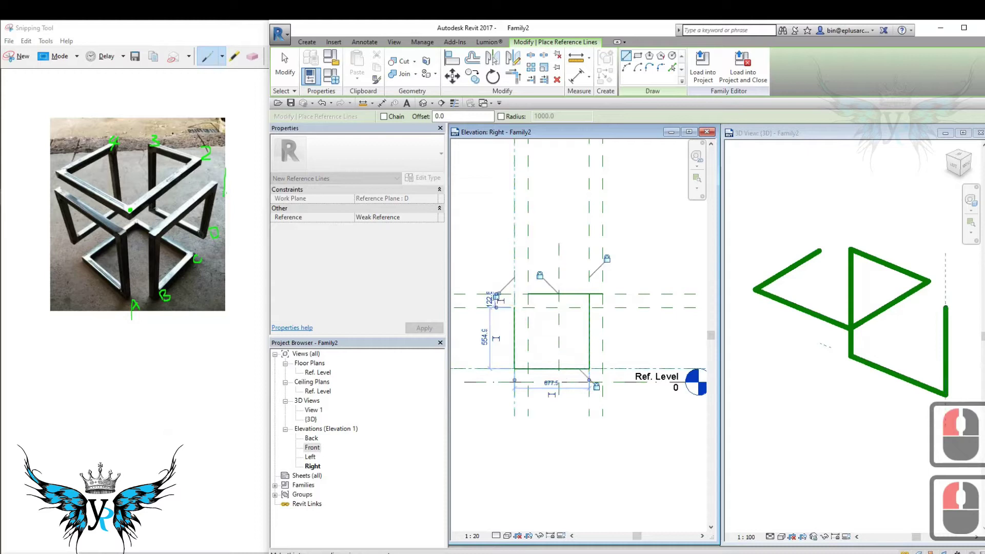
{"action": "left_click", "coordinate": [496, 301]}
- Replace the new vertical line's lock by aligning the line with the left outer reference plane and locking the alignment
{"action": "key", "text": "Escape"}
{"action": "key", "text": "Escape"}
{"action": "left_click", "coordinate": [494, 299]}
{"action": "key", "text": "Delete"}
{"action": "left_click", "coordinate": [514, 332]}
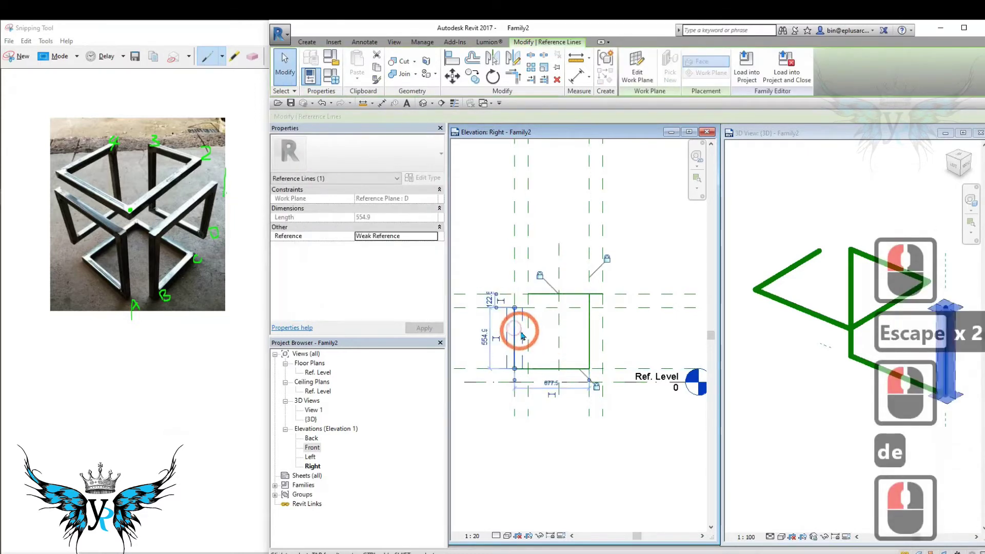
{"action": "key", "text": "Escape"}
{"action": "key", "text": "a"}
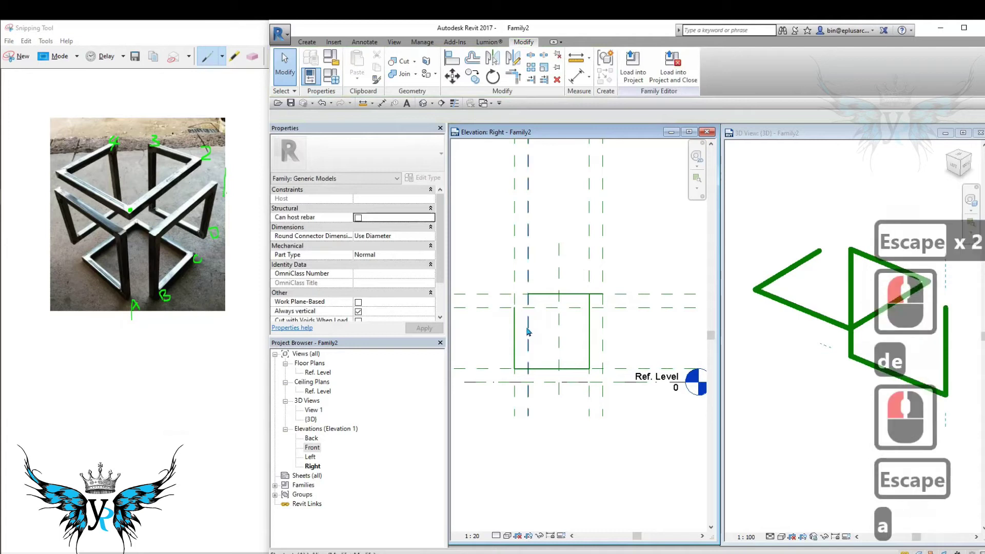
{"action": "key", "text": "l"}
{"action": "left_click", "coordinate": [514, 266]}
{"action": "left_click", "coordinate": [514, 324]}
{"action": "left_click", "coordinate": [532, 296]}
{"action": "key", "text": "Escape"}
{"action": "key", "text": "Escape"}
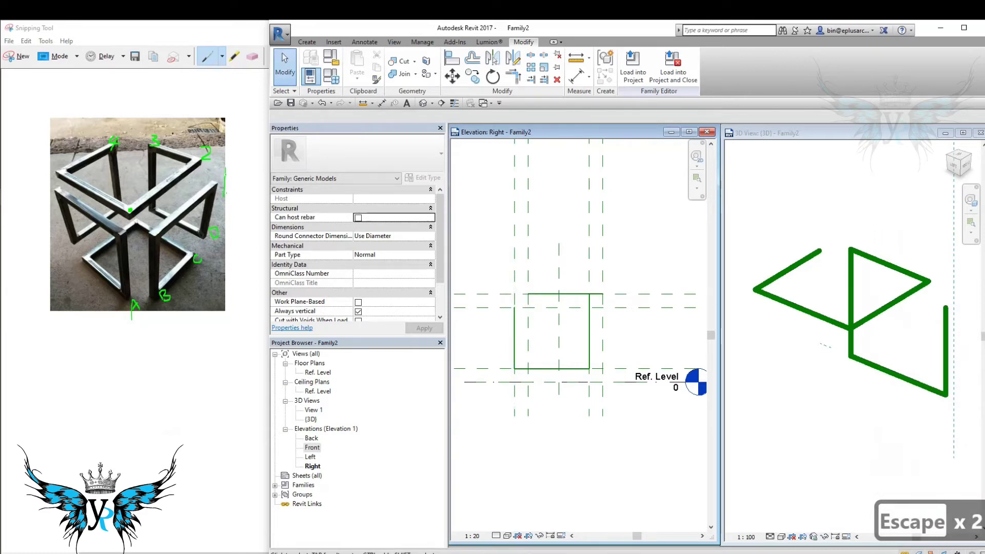
- Make the left outer vertical plane of the Right elevation the work plane by picking it, and open the Front elevation
{"action": "middle_click_drag", "start_coordinate": [586, 385], "coordinate": [617, 371]}
{"action": "key", "text": "Escape"}
{"action": "key", "text": "Escape"}
{"action": "left_click", "coordinate": [544, 259]}
{"action": "left_click", "coordinate": [545, 399]}
{"action": "key", "text": "Escape"}
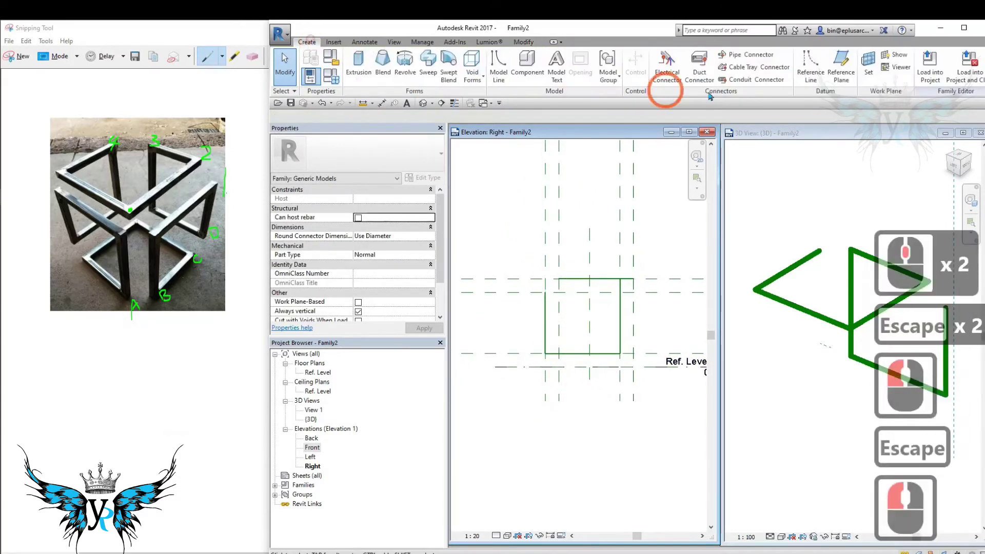
{"action": "left_click", "coordinate": [866, 61]}
{"action": "left_click", "coordinate": [569, 311]}
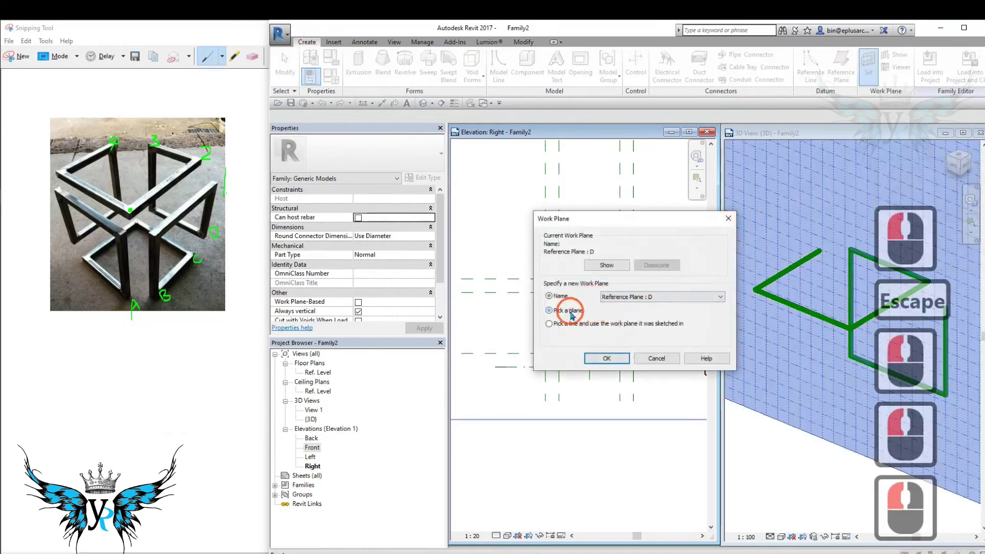
{"action": "left_click", "coordinate": [607, 359]}
{"action": "left_click", "coordinate": [544, 394]}
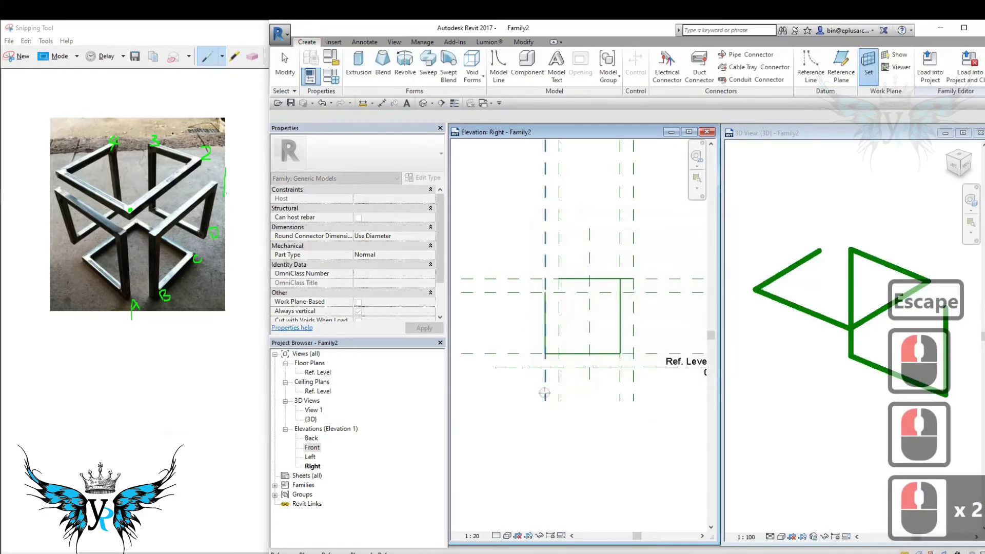
{"action": "left_click", "coordinate": [590, 220]}
{"action": "left_click", "coordinate": [631, 397]}
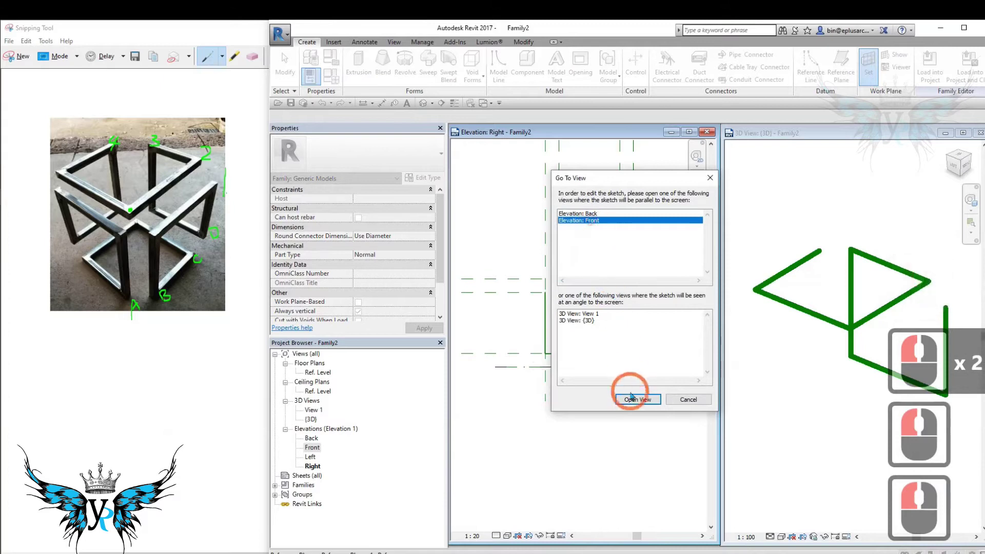
{"action": "left_click", "coordinate": [637, 400]}
- Close the Right elevation and tile the Front elevation beside the 3D view, with the path in view in both
{"action": "left_click", "coordinate": [637, 269]}
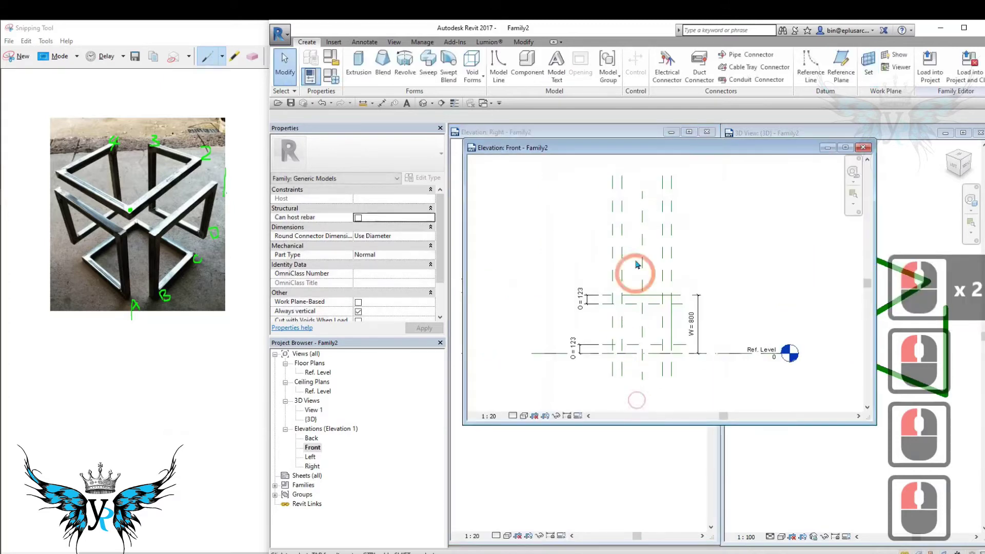
{"action": "left_click", "coordinate": [708, 133]}
{"action": "left_click", "coordinate": [712, 136]}
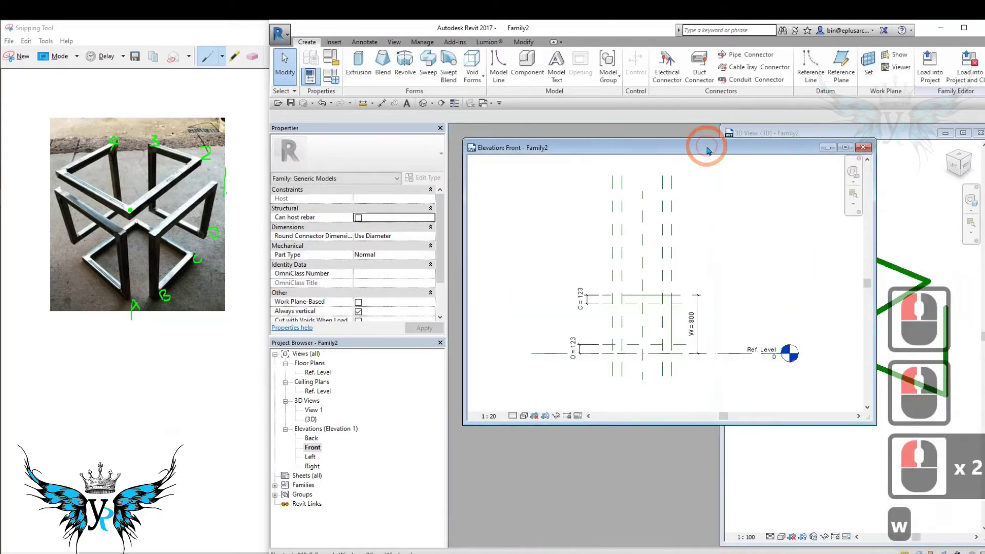
{"action": "key", "text": "w"}
{"action": "key", "text": "t"}
{"action": "scroll", "coordinate": [553, 313], "scroll_direction": "up", "scroll_amount": 4}
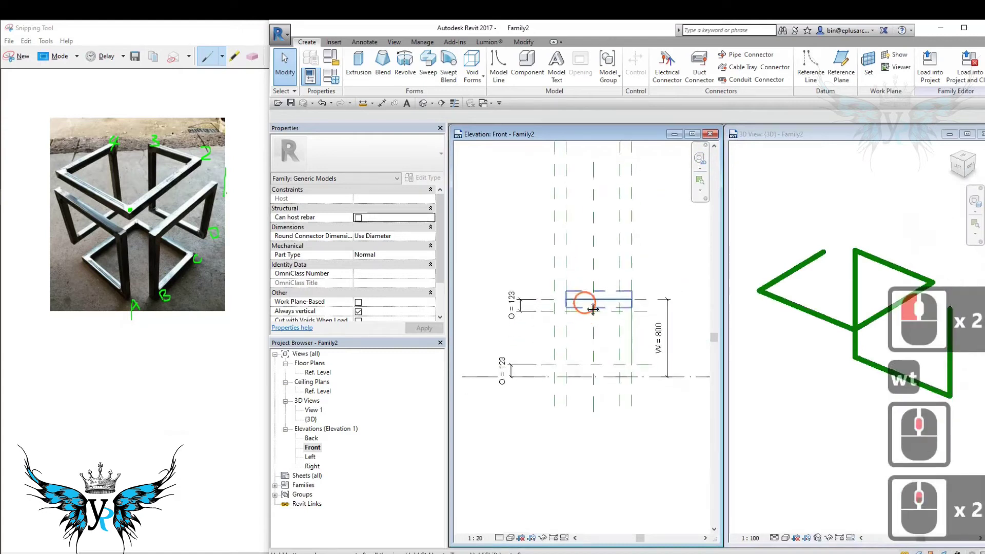
{"action": "scroll", "coordinate": [813, 337], "scroll_direction": "down", "scroll_amount": 4}
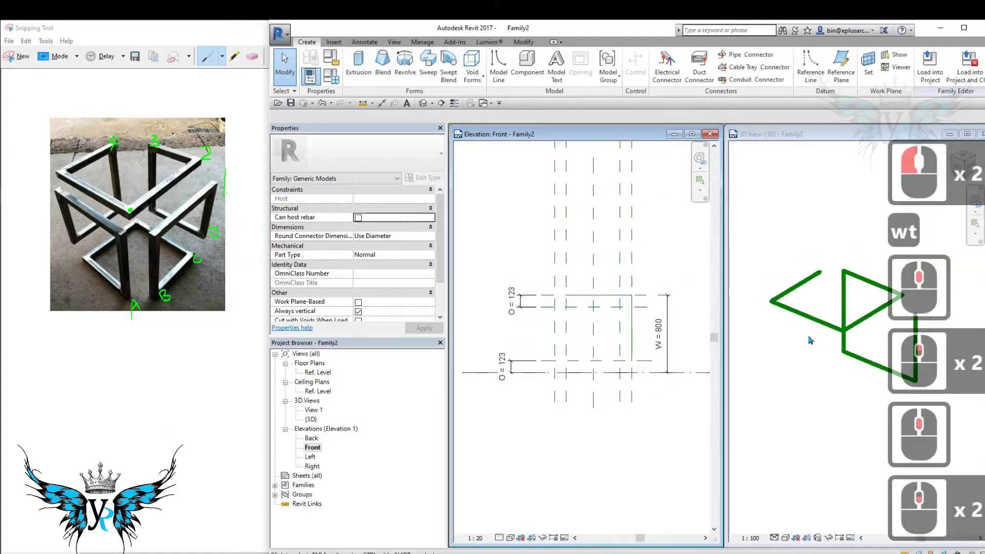
{"action": "middle_click_drag", "start_coordinate": [798, 294], "coordinate": [803, 300]}
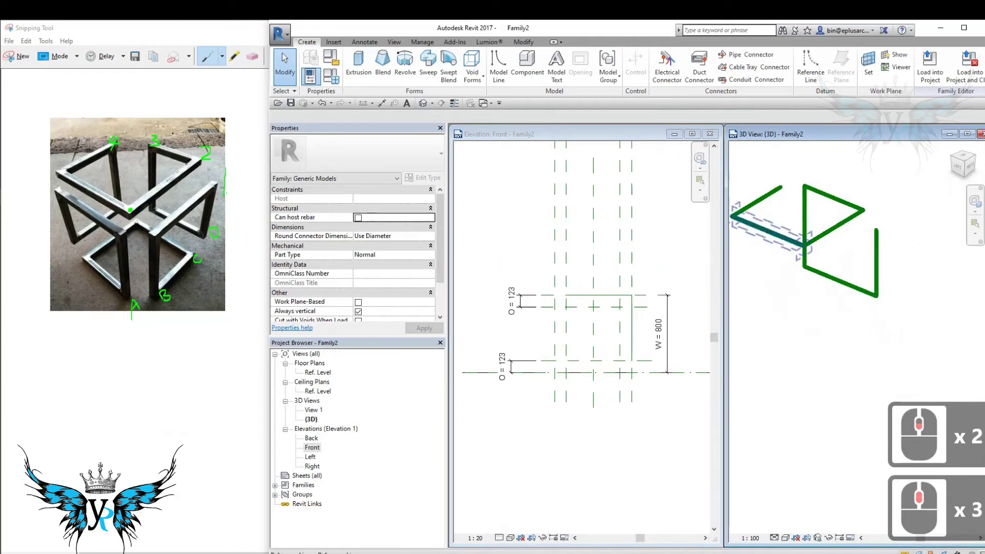
- Draw a horizontal reference line in the Front elevation along the upper inner plane, from the right outer to the left inner plane, and lock it
{"action": "left_click", "coordinate": [876, 264]}
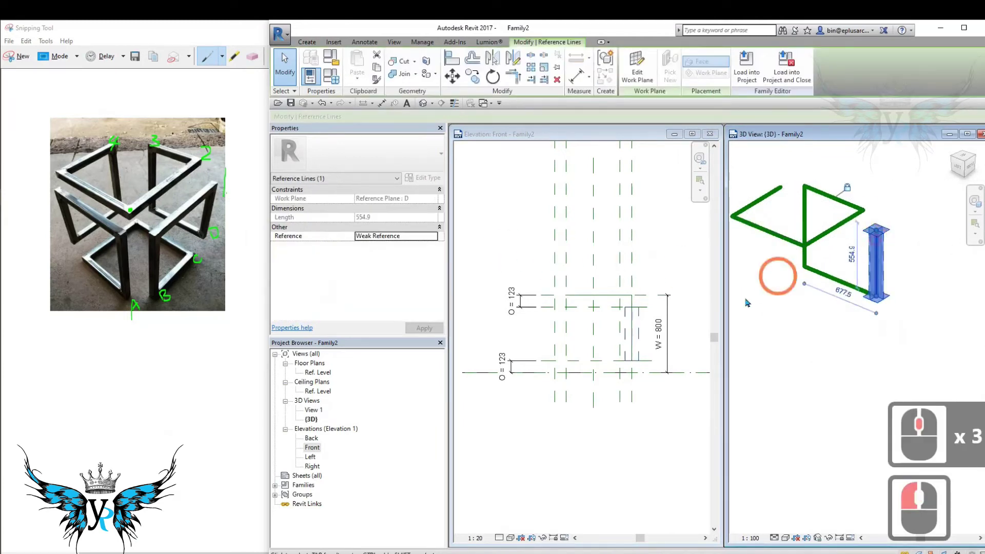
{"action": "left_click", "coordinate": [307, 41]}
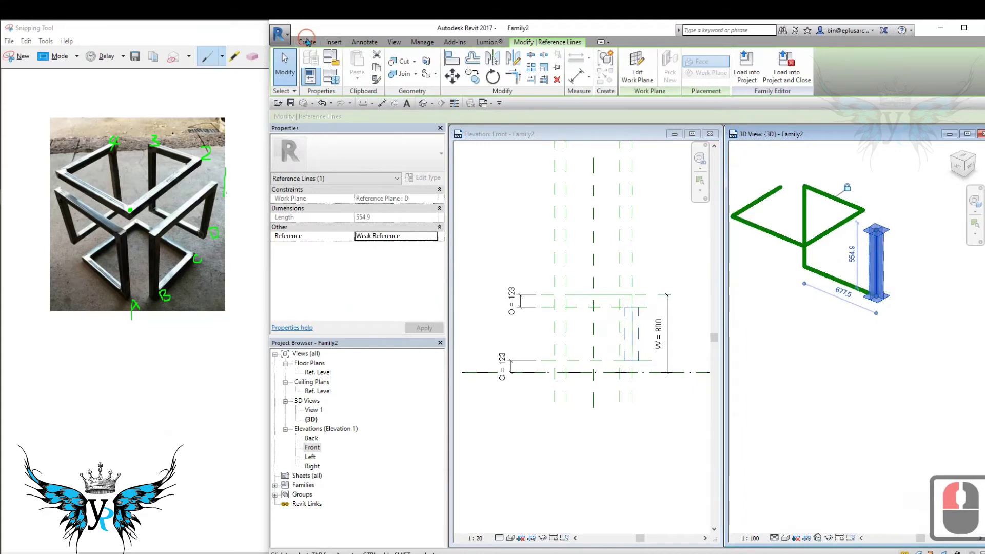
{"action": "left_click", "coordinate": [306, 41]}
{"action": "left_click", "coordinate": [570, 130]}
{"action": "left_click", "coordinate": [307, 42]}
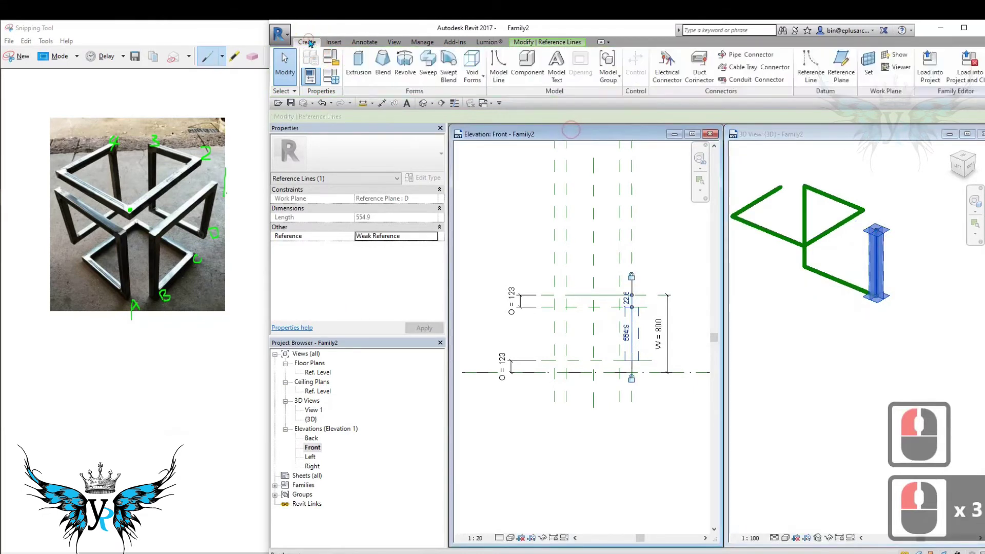
{"action": "left_click", "coordinate": [814, 64]}
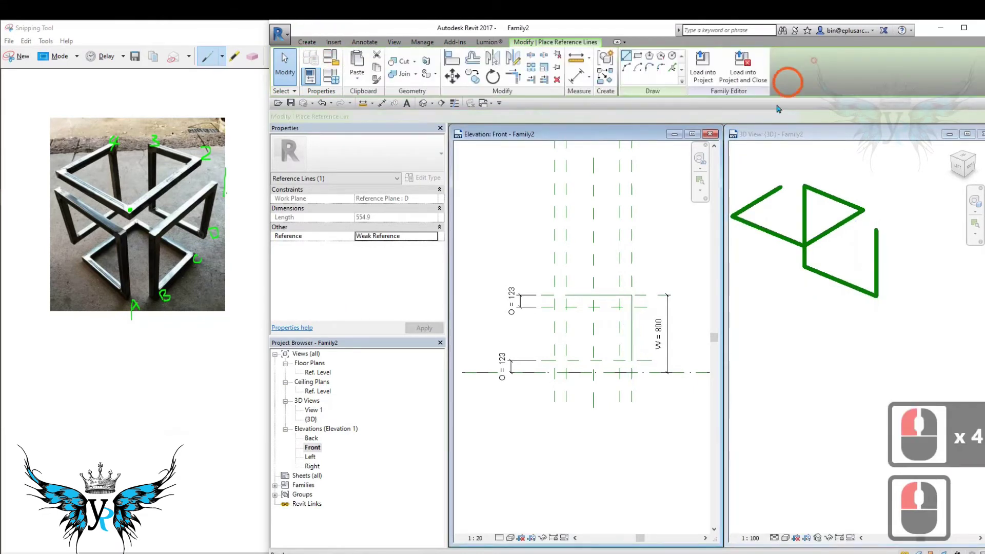
{"action": "left_click", "coordinate": [638, 307]}
{"action": "left_click", "coordinate": [632, 307]}
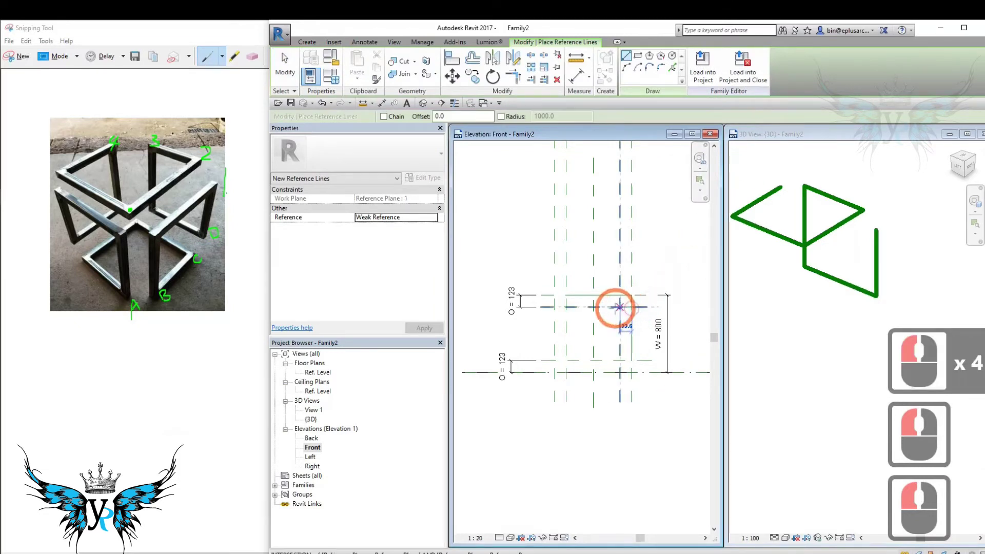
{"action": "left_click", "coordinate": [566, 306]}
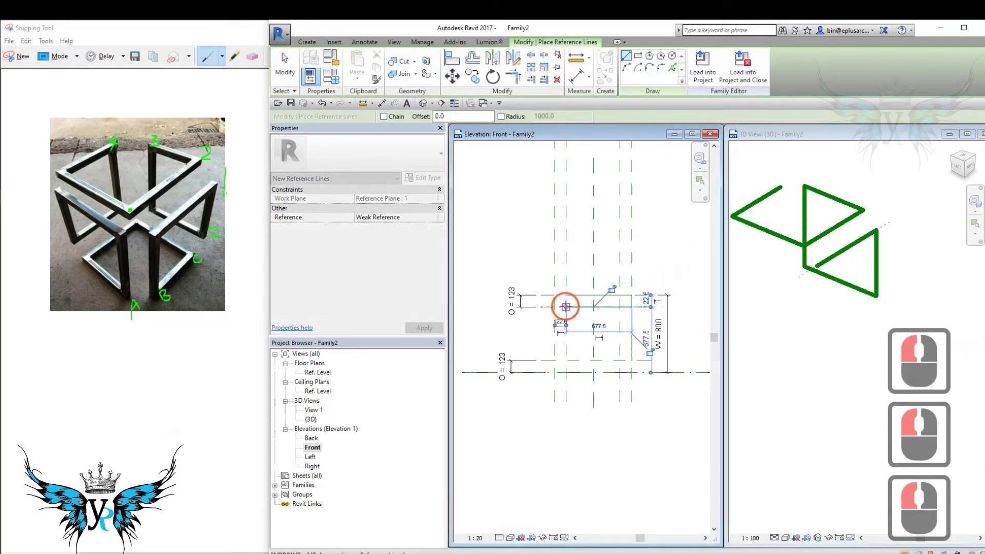
{"action": "left_click", "coordinate": [613, 290]}
{"action": "left_click", "coordinate": [651, 355]}
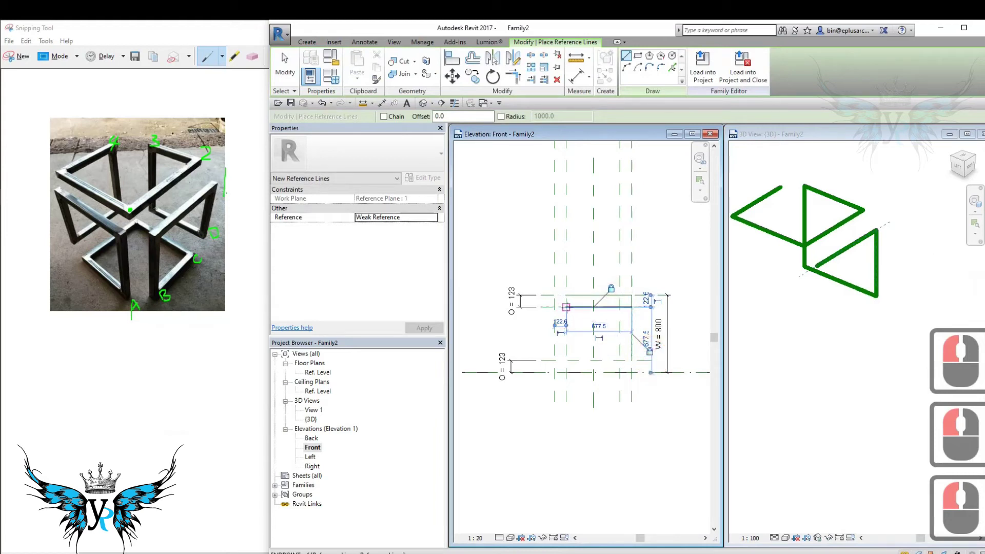
- Draw a vertical reference line along the left inner plane, from the upper inner plane down to the reference level, and lock it
{"action": "left_click", "coordinate": [565, 307]}
{"action": "left_click", "coordinate": [565, 372]}
{"action": "left_click", "coordinate": [566, 373]}
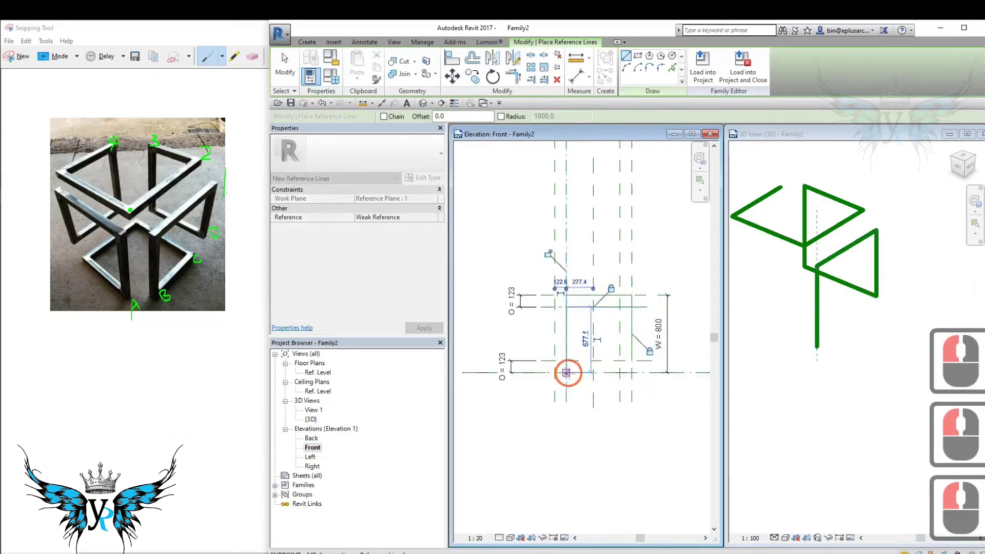
{"action": "left_click", "coordinate": [547, 254]}
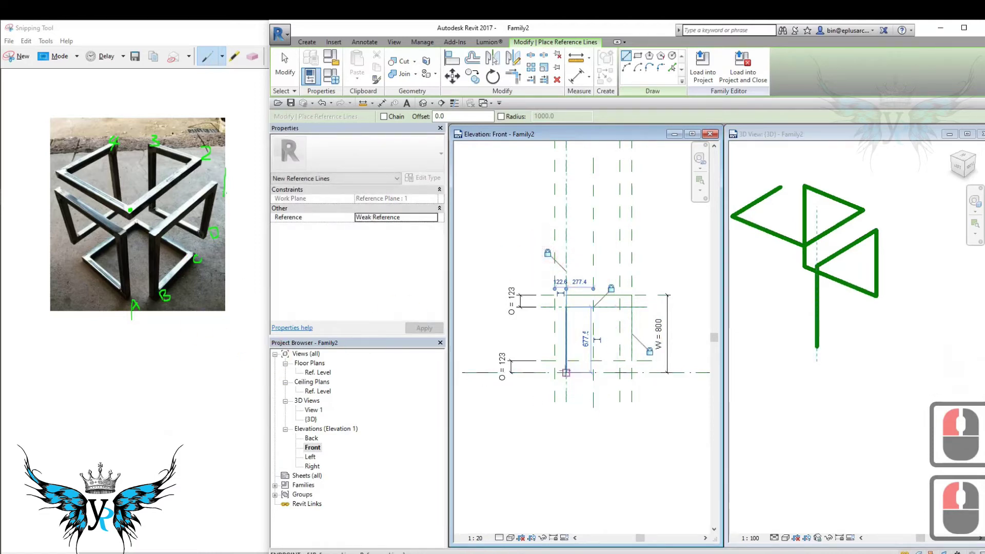
- Draw a horizontal reference line along the reference level, from the left inner to the right inner vertical plane, and lock it
{"action": "left_click", "coordinate": [566, 373]}
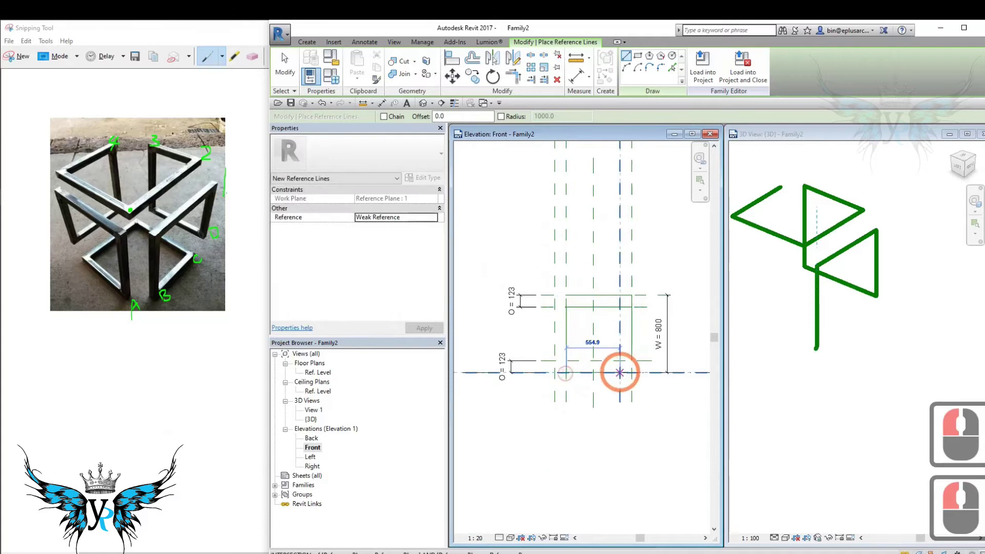
{"action": "left_click", "coordinate": [620, 373]}
{"action": "left_click", "coordinate": [565, 391]}
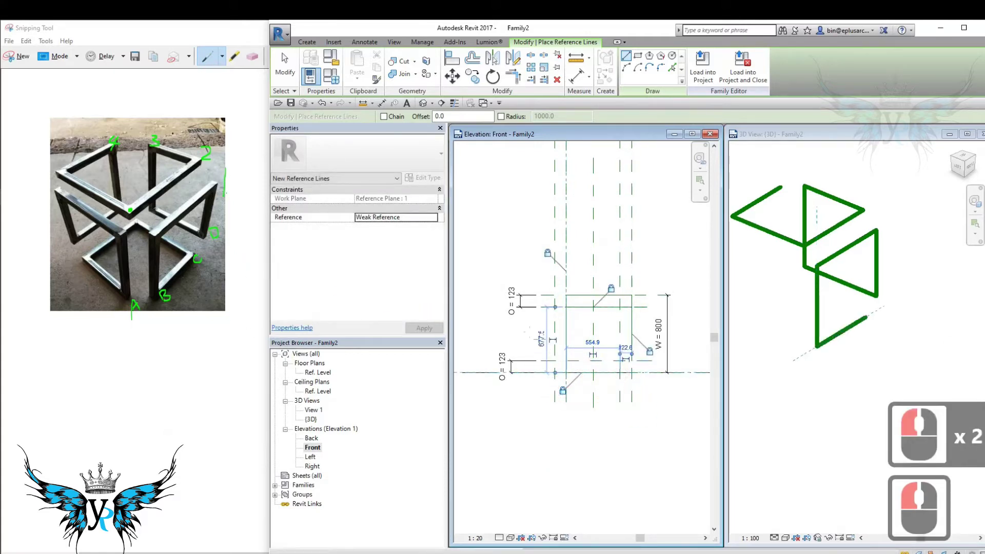
{"action": "left_click", "coordinate": [237, 262]}
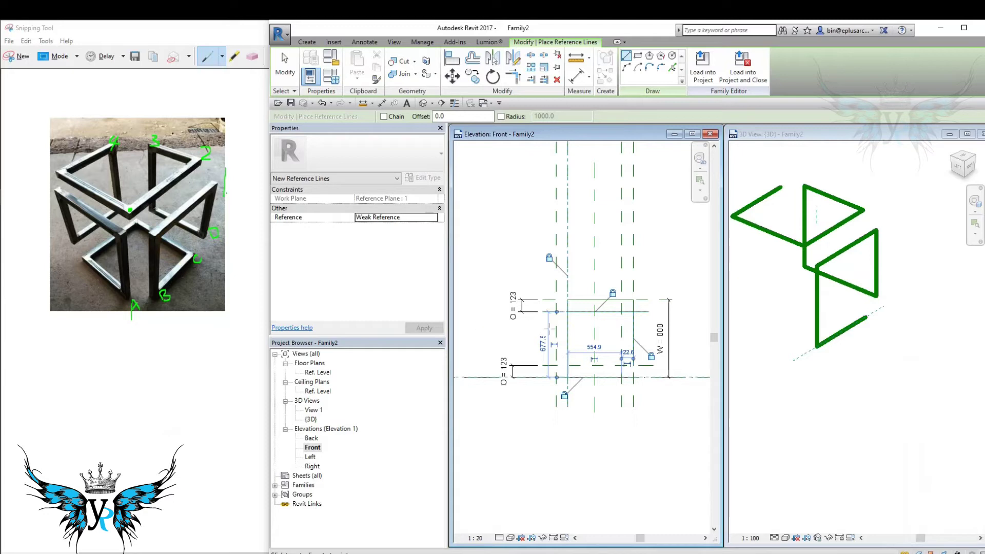
{"action": "middle_click_drag", "start_coordinate": [544, 315], "coordinate": [548, 306]}
{"action": "key", "text": "Escape"}
{"action": "key", "text": "Escape"}
{"action": "middle_click_drag", "start_coordinate": [624, 361], "coordinate": [580, 352]}
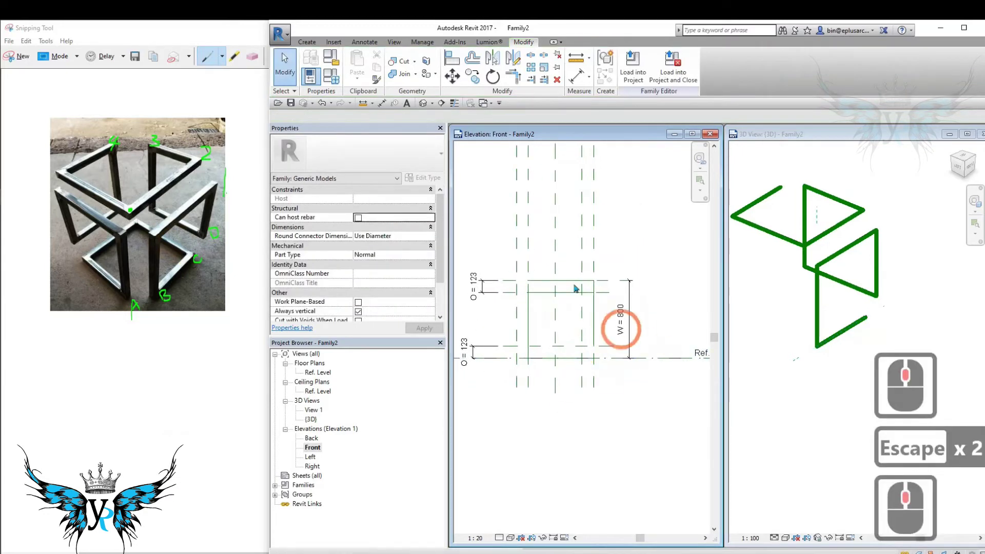
- Make the reference level the work plane by picking it, and open the Ref. Level floor plan
{"action": "left_click", "coordinate": [307, 42]}
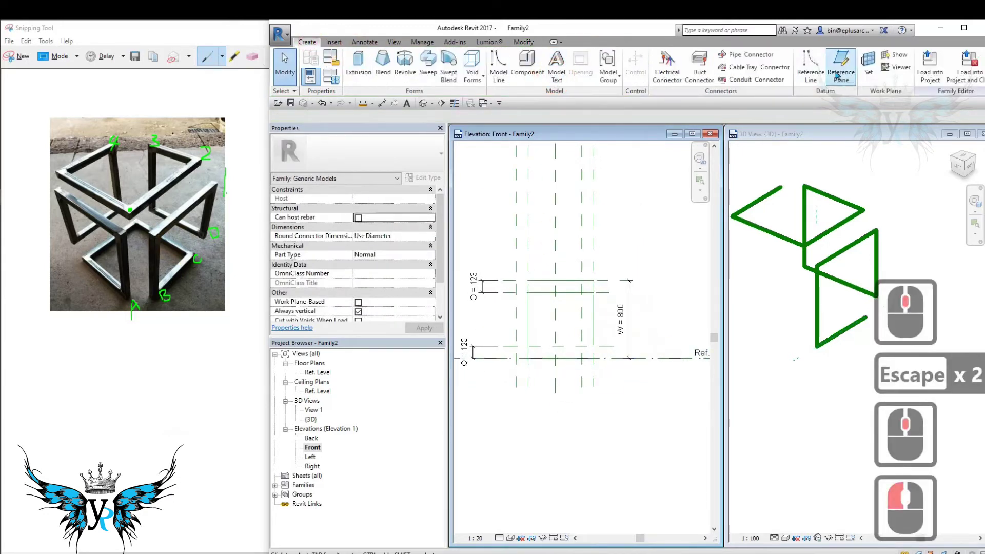
{"action": "left_click", "coordinate": [866, 65]}
{"action": "left_click", "coordinate": [568, 311]}
{"action": "left_click", "coordinate": [606, 358]}
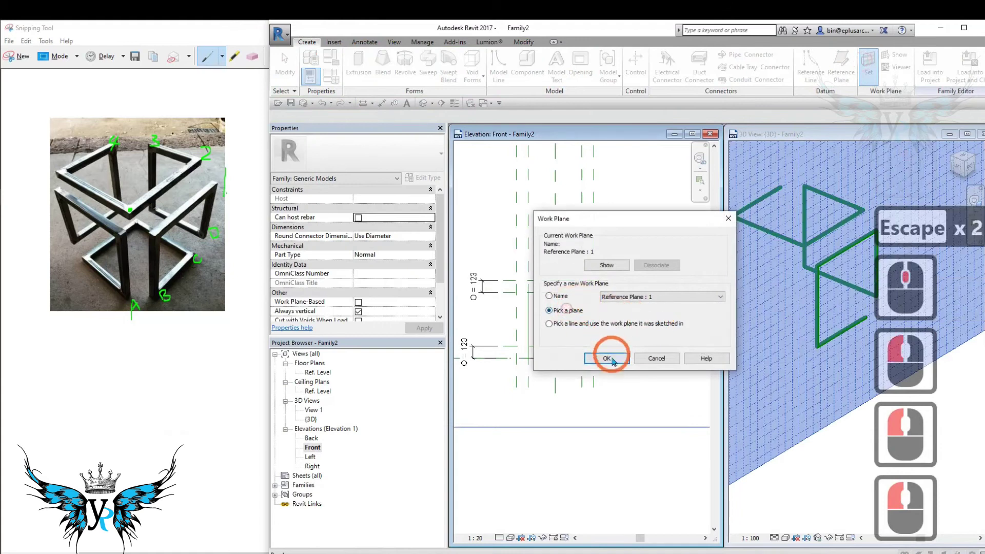
{"action": "left_click", "coordinate": [650, 359]}
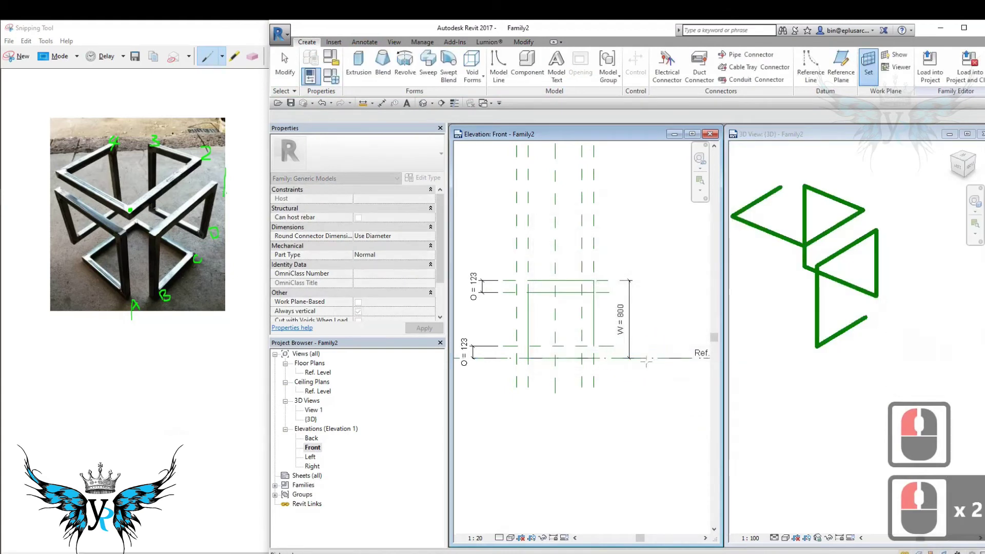
{"action": "left_click", "coordinate": [643, 358]}
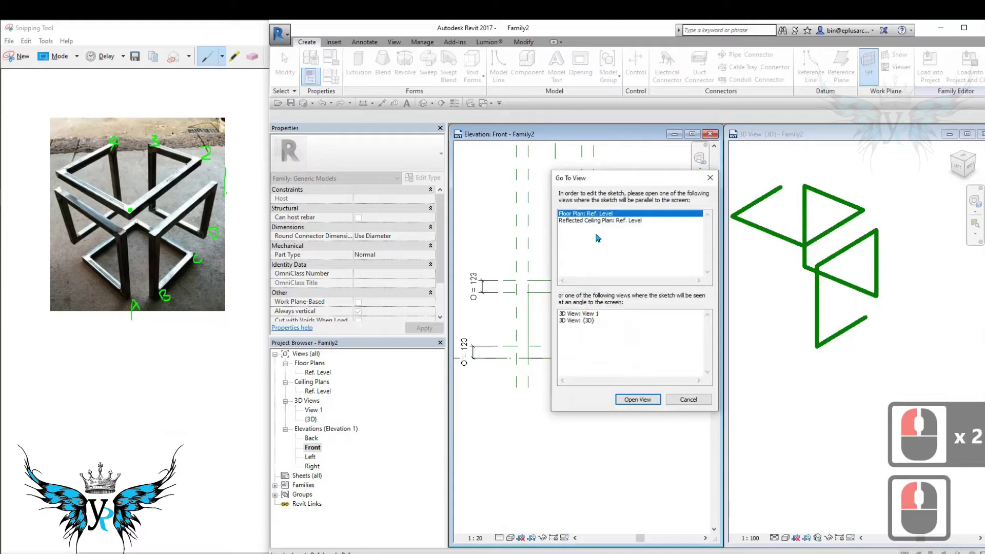
{"action": "left_click", "coordinate": [637, 399]}
{"action": "scroll", "coordinate": [662, 297], "scroll_direction": "up", "scroll_amount": 2}
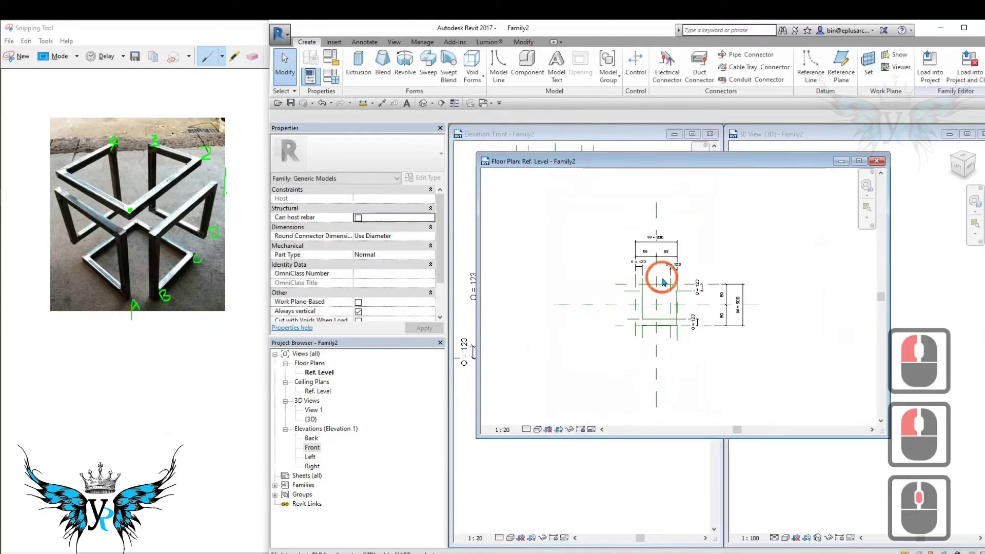
- Close the Front elevation and tile the Ref. Level floor plan beside the 3D view
{"action": "left_click", "coordinate": [710, 135]}
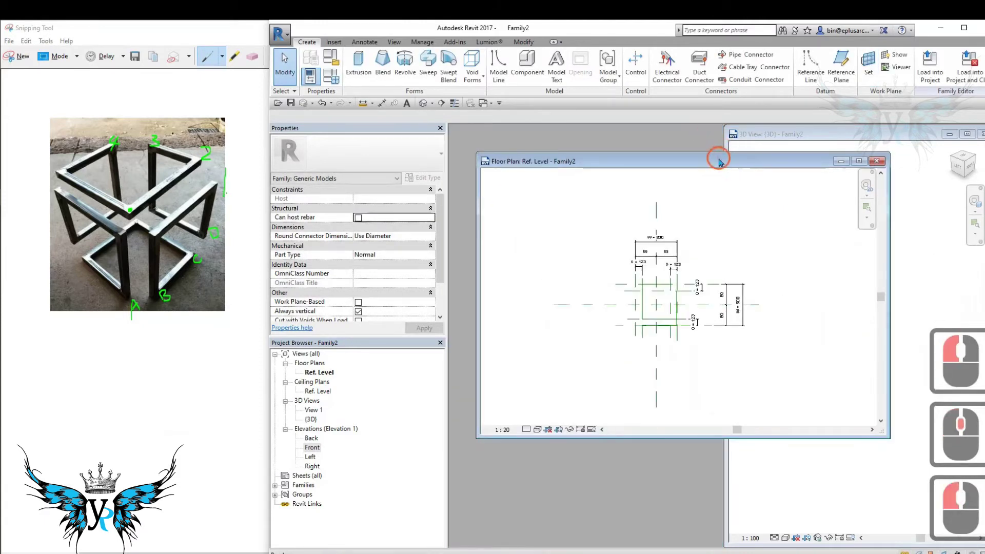
{"action": "left_click", "coordinate": [719, 162]}
{"action": "key", "text": "w"}
{"action": "key", "text": "t"}
{"action": "scroll", "coordinate": [605, 292], "scroll_direction": "up", "scroll_amount": 6}
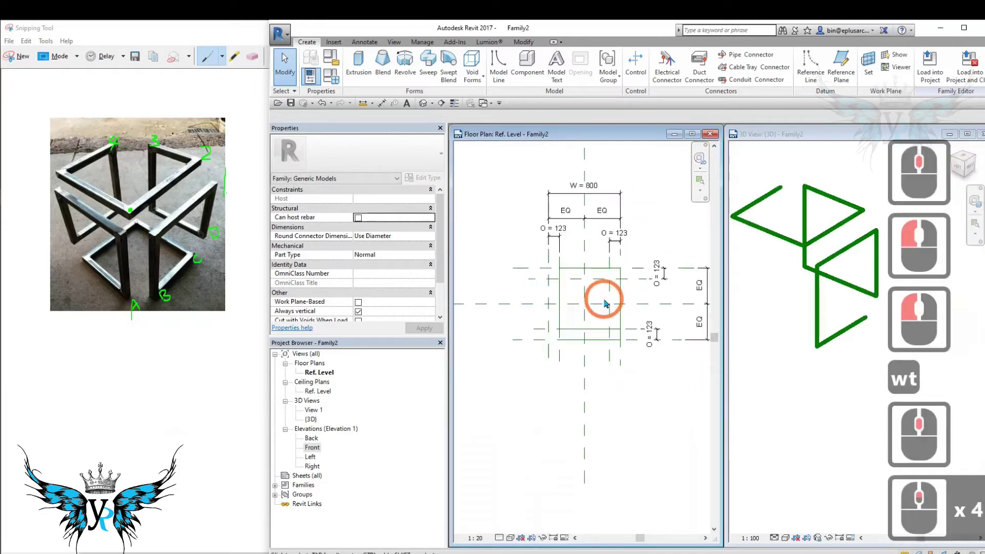
- Draw a reference line in the plan along the right inner plane, from the lowest horizontal plane to the upper inner plane, and lock it
{"action": "left_click", "coordinate": [855, 333]}
{"action": "left_click", "coordinate": [846, 329]}
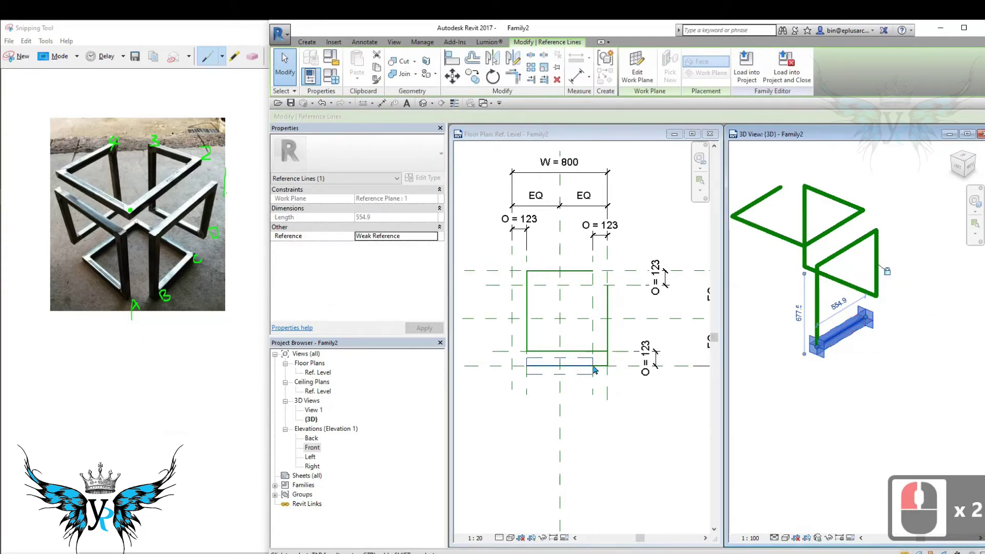
{"action": "left_click", "coordinate": [526, 137]}
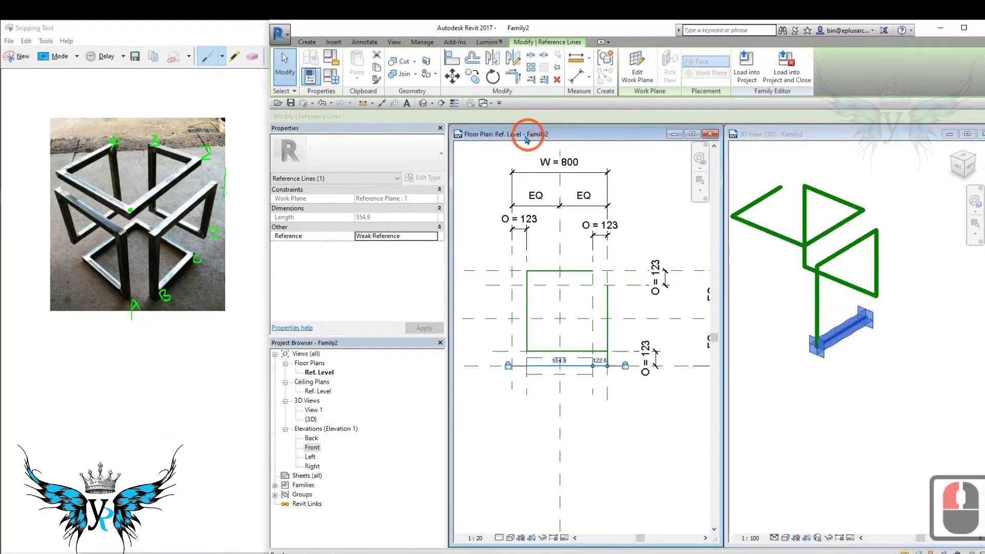
{"action": "left_click", "coordinate": [307, 43]}
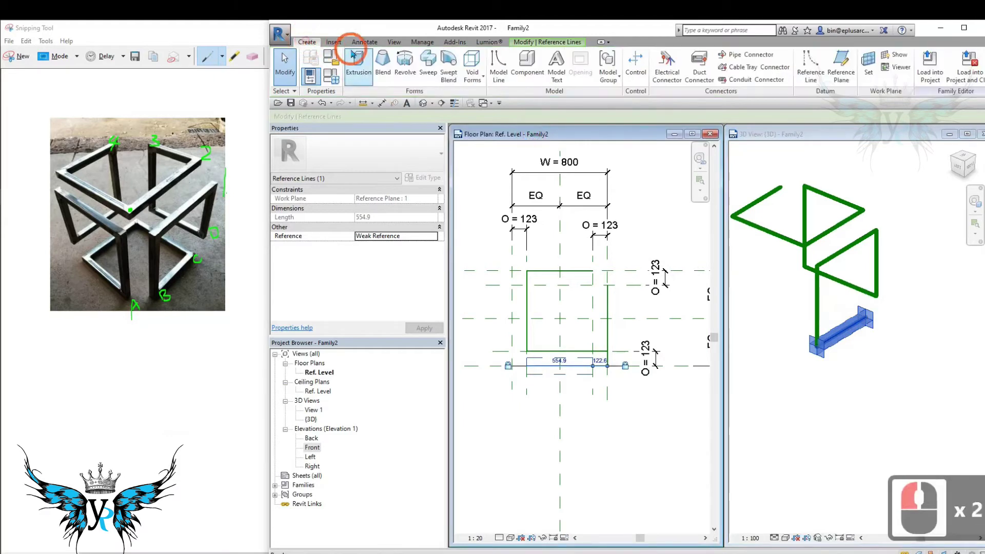
{"action": "left_click", "coordinate": [814, 66]}
{"action": "left_click", "coordinate": [592, 365]}
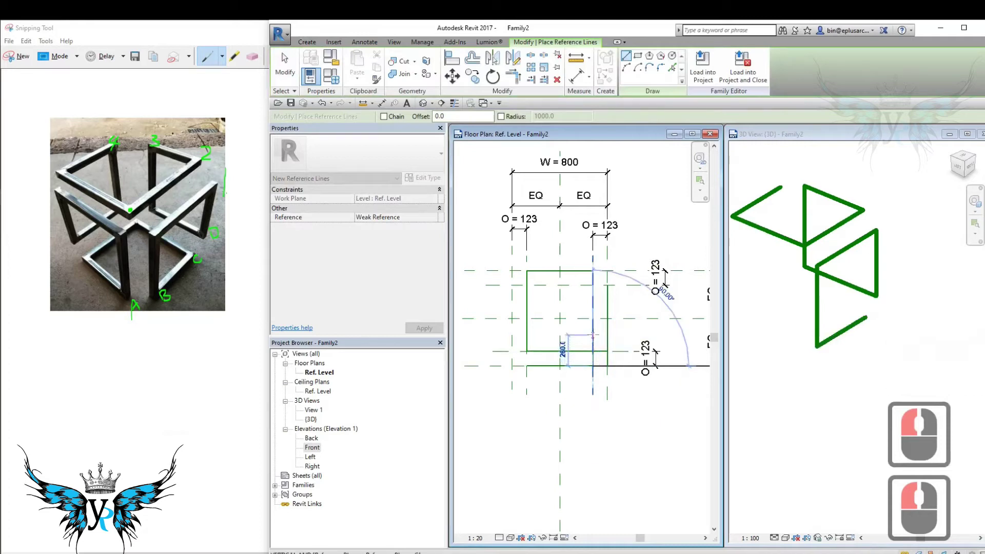
{"action": "left_click", "coordinate": [592, 284]}
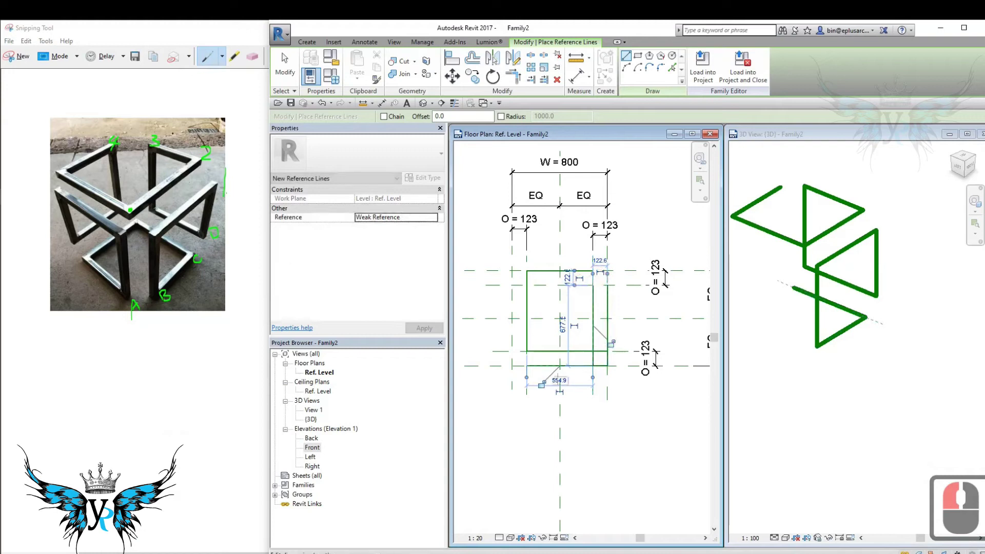
{"action": "left_click", "coordinate": [610, 342]}
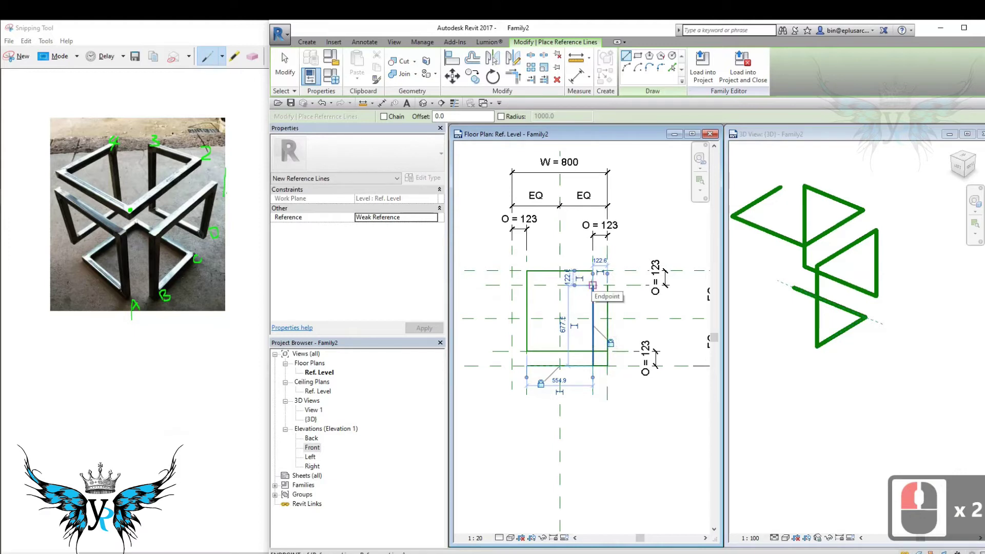
- Draw a horizontal reference line along the plan's upper inner plane, from the right inner to the left outer plane, and lock it
{"action": "left_click", "coordinate": [512, 286]}
{"action": "left_click", "coordinate": [585, 267]}
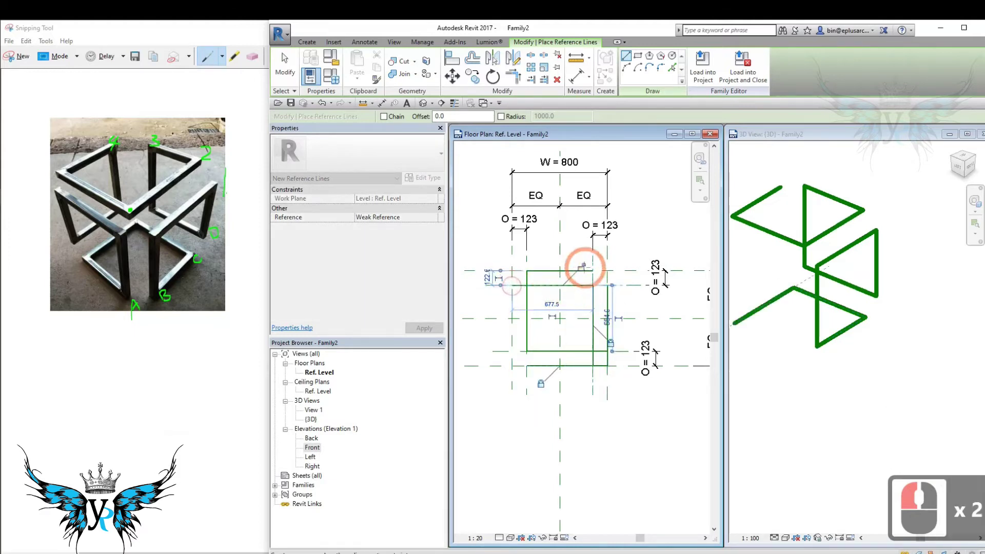
{"action": "left_click", "coordinate": [583, 308]}
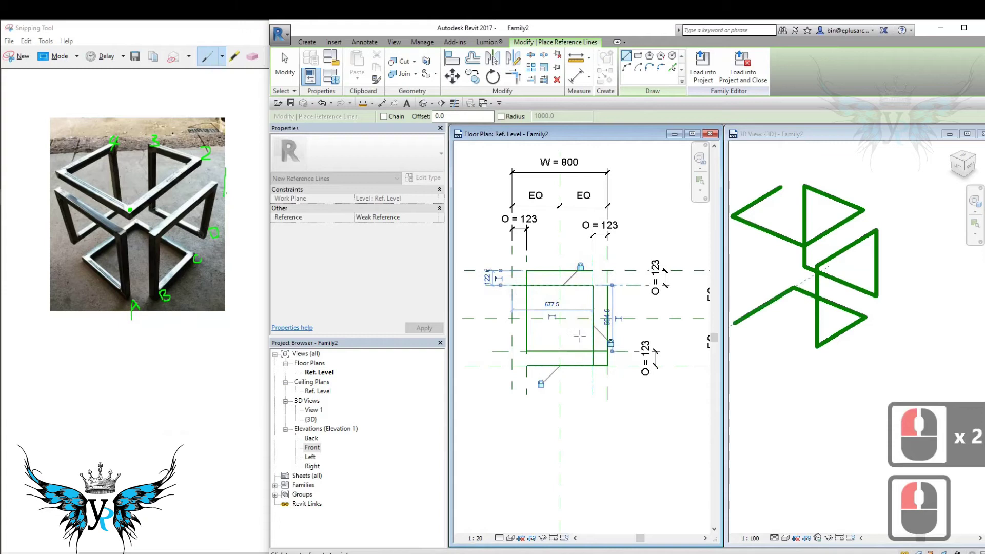
- Draw a reference line down the plan's left outer plane, from the upper inner to the lower inner plane, and lock it
{"action": "left_click", "coordinate": [512, 285]}
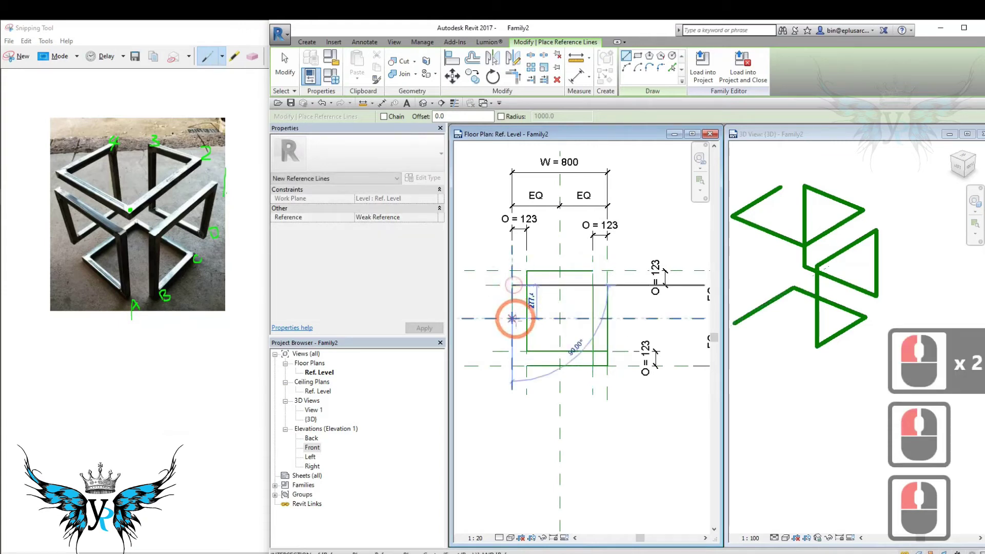
{"action": "left_click", "coordinate": [512, 351]}
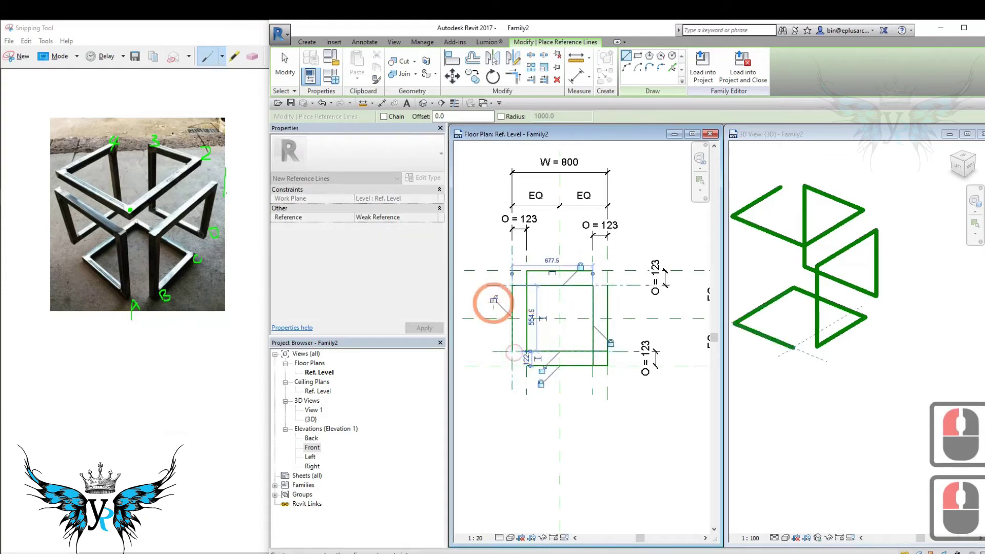
{"action": "left_click", "coordinate": [493, 299]}
{"action": "left_click", "coordinate": [319, 297]}
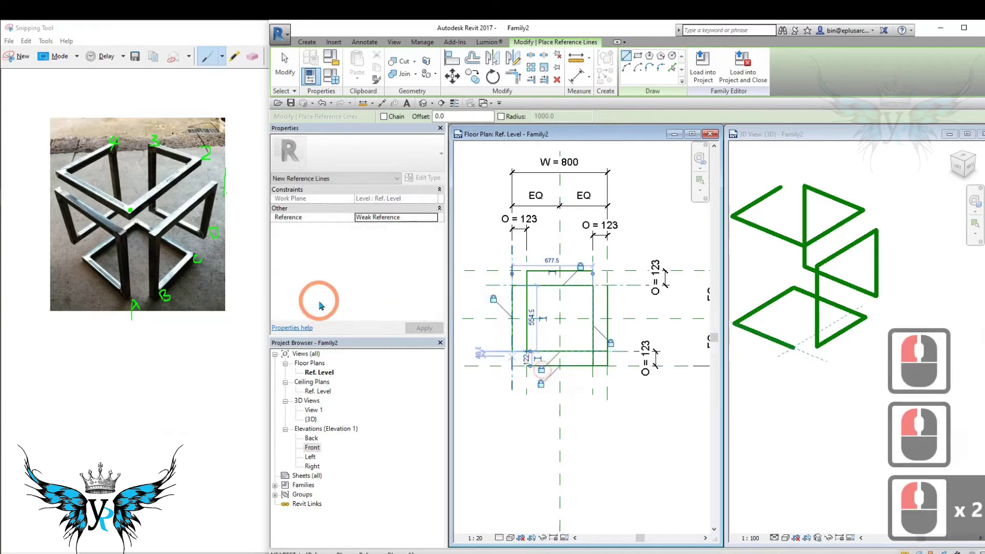
{"action": "middle_click_drag", "start_coordinate": [544, 311], "coordinate": [567, 303]}
{"action": "key", "text": "Escape"}
{"action": "key", "text": "Escape"}
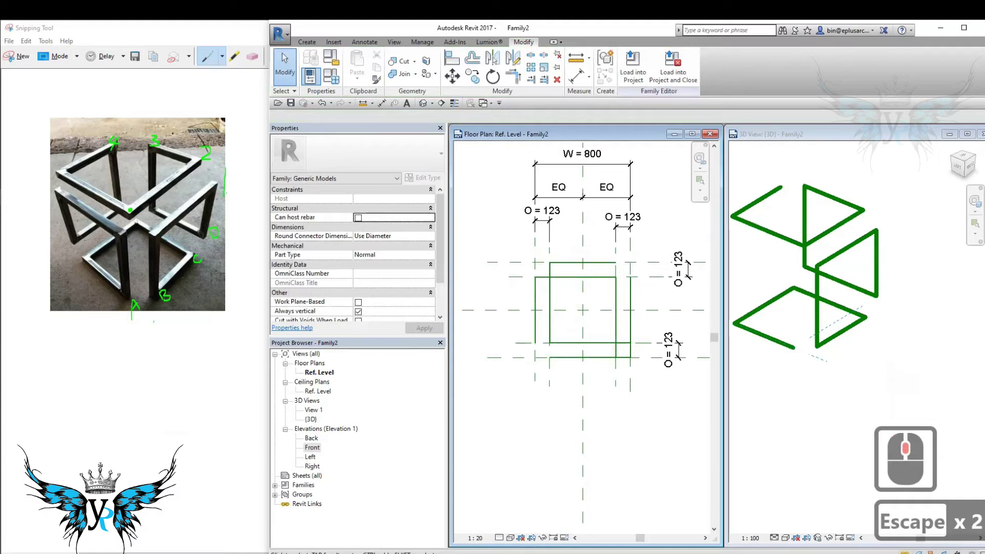
- Set the work plane to reference plane A, the plan's left outer plane, and open the Left elevation
{"action": "middle_click_drag", "start_coordinate": [614, 346], "coordinate": [611, 350]}
{"action": "left_click", "coordinate": [532, 385]}
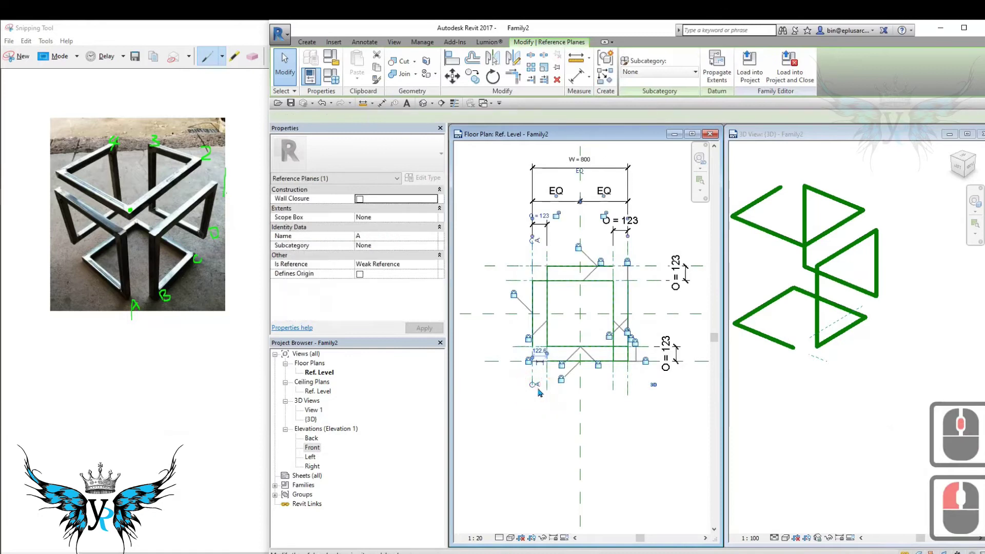
{"action": "left_click", "coordinate": [537, 417]}
{"action": "left_click", "coordinate": [307, 42]}
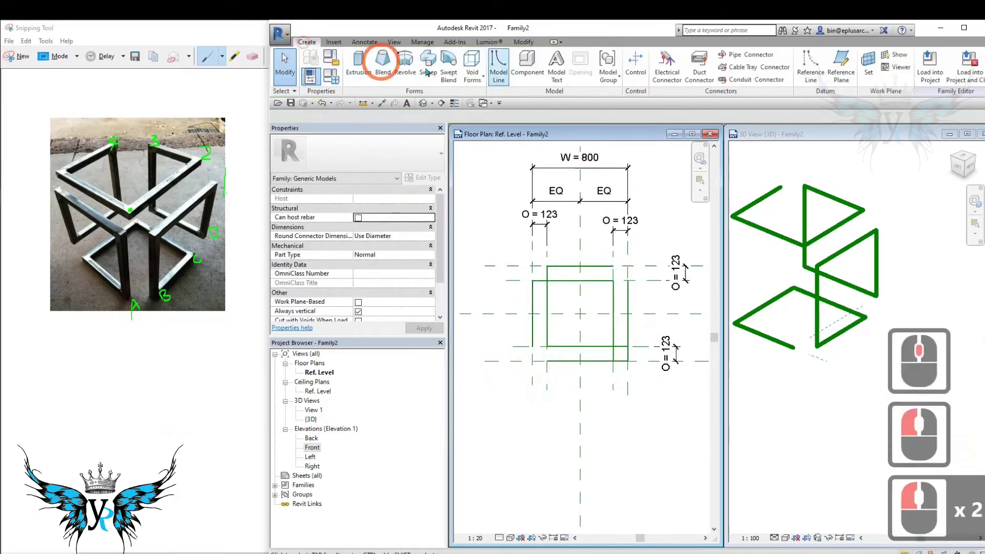
{"action": "left_click", "coordinate": [867, 65]}
{"action": "left_click", "coordinate": [549, 311]}
{"action": "left_click", "coordinate": [615, 359]}
{"action": "left_click", "coordinate": [532, 382]}
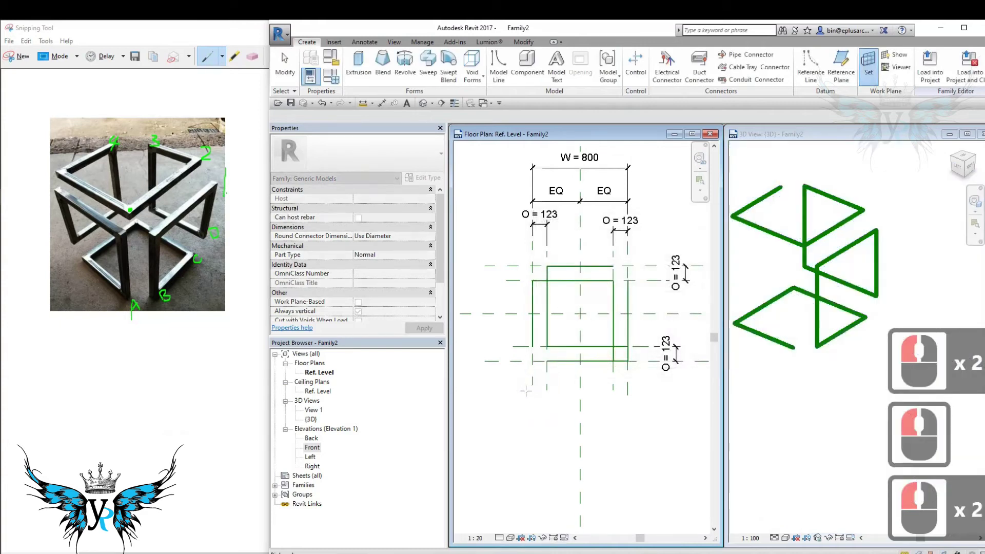
{"action": "double_click", "coordinate": [531, 382]}
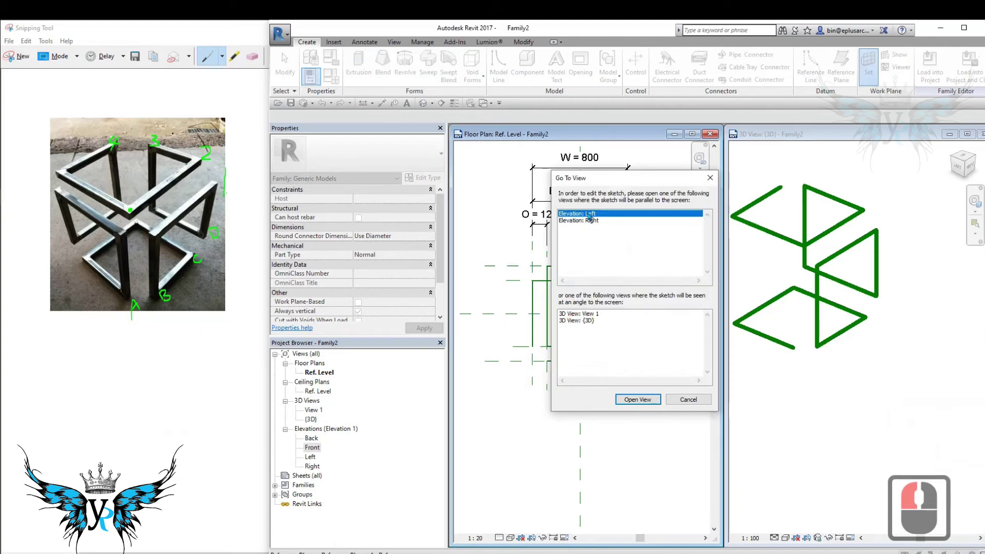
{"action": "left_click", "coordinate": [638, 399]}
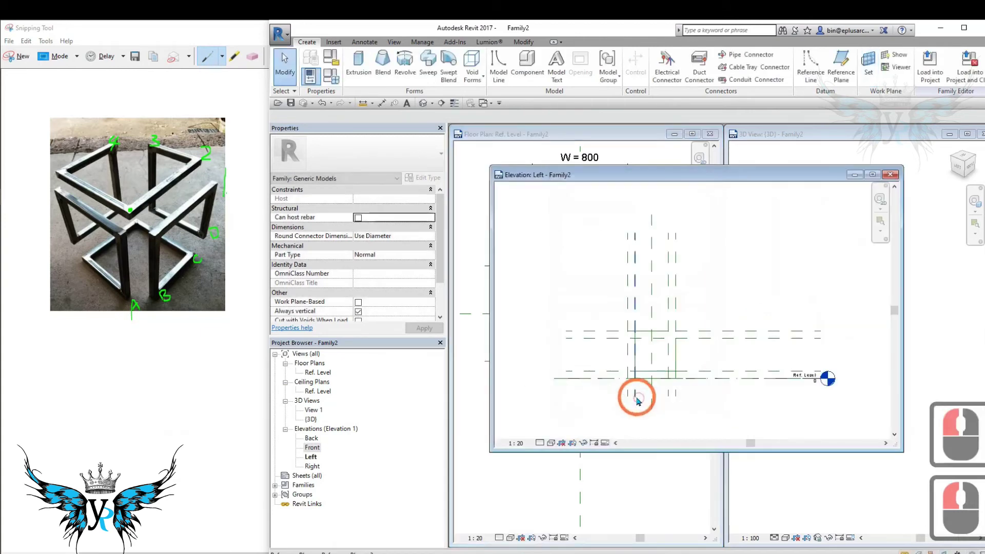
- Close the Ref. Level floor plan and tile the Left elevation beside the 3D view, enlarged around the frame
{"action": "left_click", "coordinate": [710, 134]}
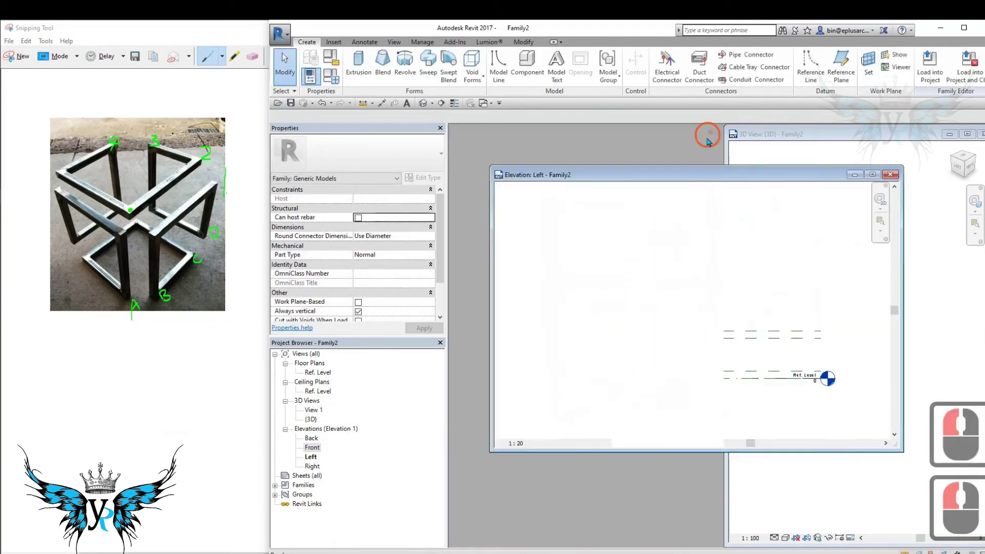
{"action": "double_click", "coordinate": [663, 173]}
{"action": "key", "text": "w"}
{"action": "key", "text": "t"}
{"action": "scroll", "coordinate": [626, 258], "scroll_direction": "up", "scroll_amount": 5}
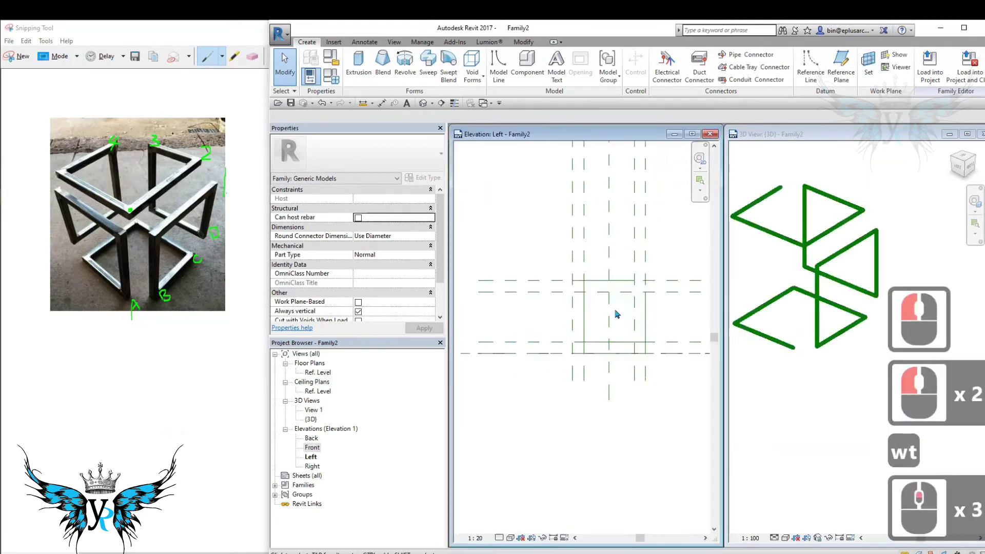
{"action": "middle_click", "coordinate": [749, 359]}
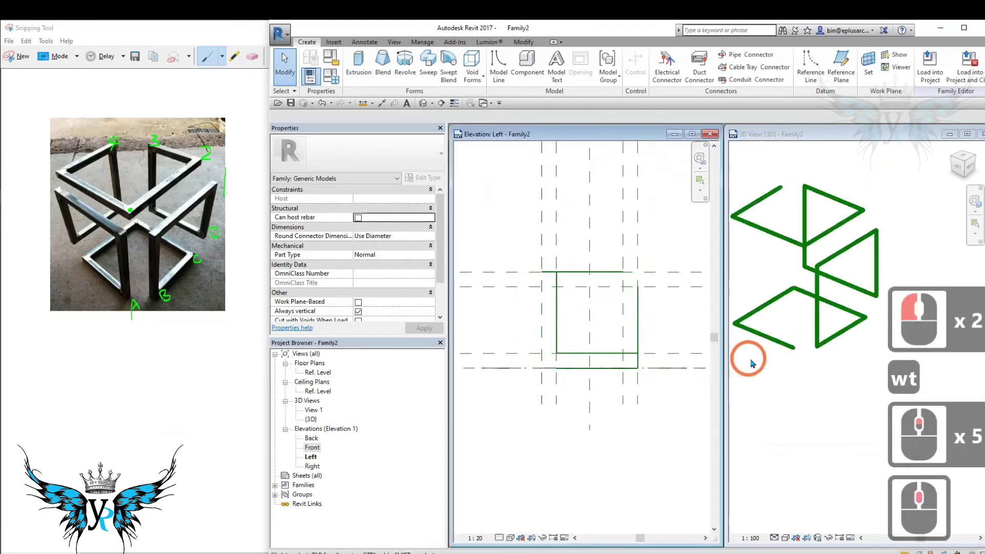
- Draw a reference line in the Left elevation up the right inner plane, from Ref. Level to the upper inner plane, and lock it
{"action": "double_click", "coordinate": [775, 348]}
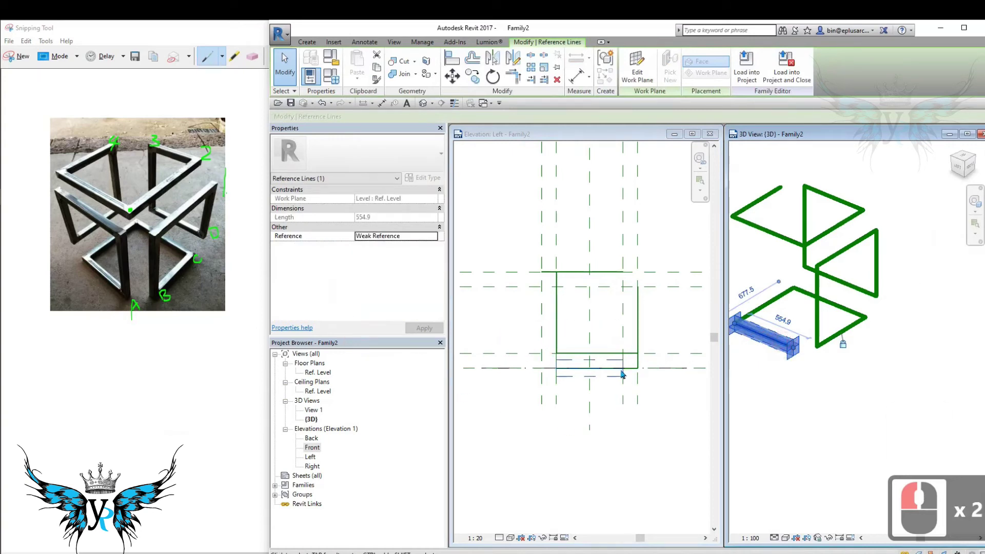
{"action": "left_click", "coordinate": [528, 141]}
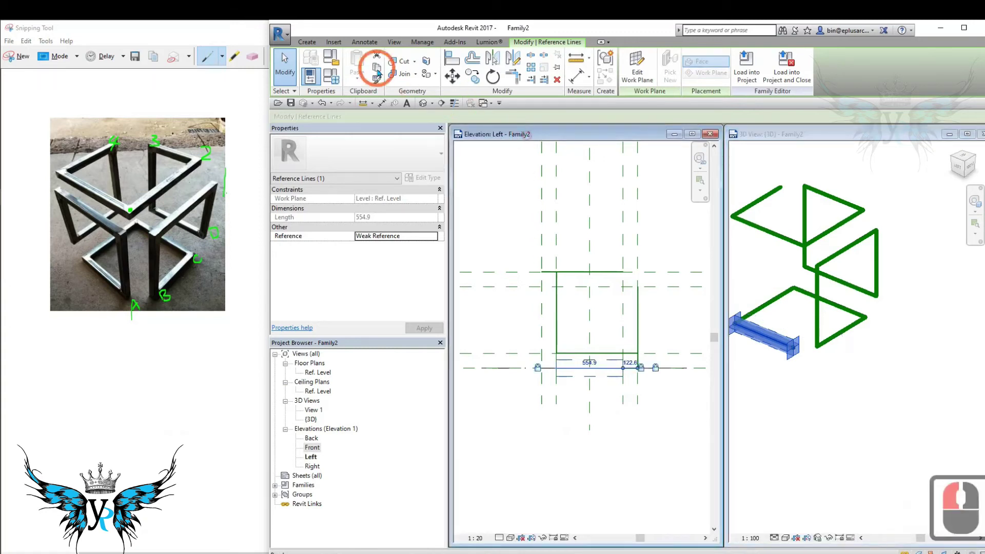
{"action": "left_click", "coordinate": [306, 42]}
{"action": "left_click", "coordinate": [816, 75]}
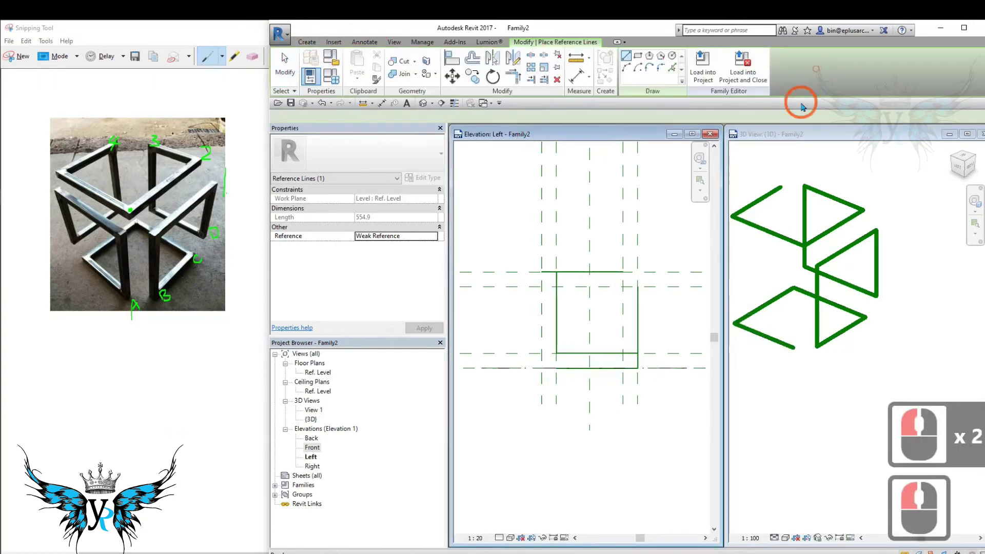
{"action": "left_click", "coordinate": [622, 368]}
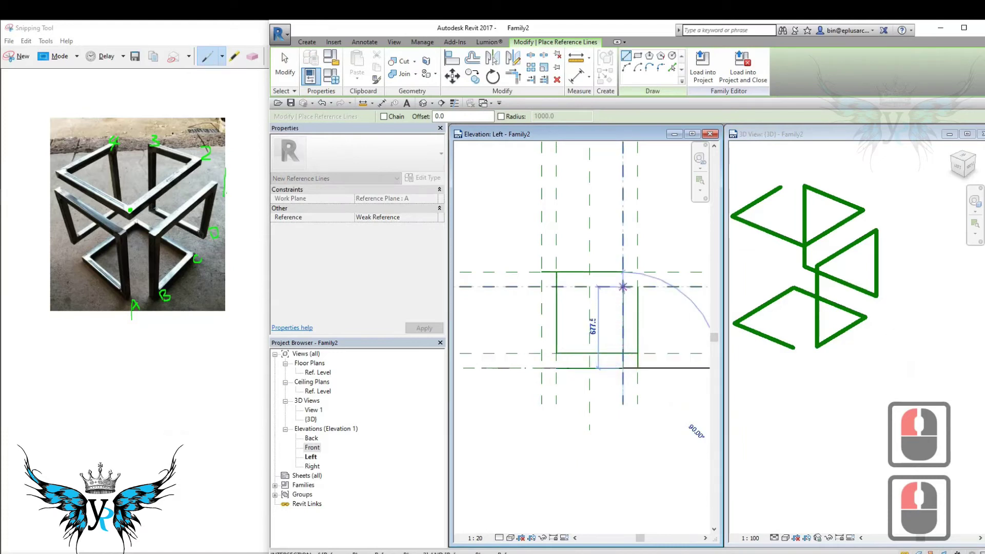
{"action": "left_click", "coordinate": [624, 286]}
{"action": "left_click", "coordinate": [571, 386]}
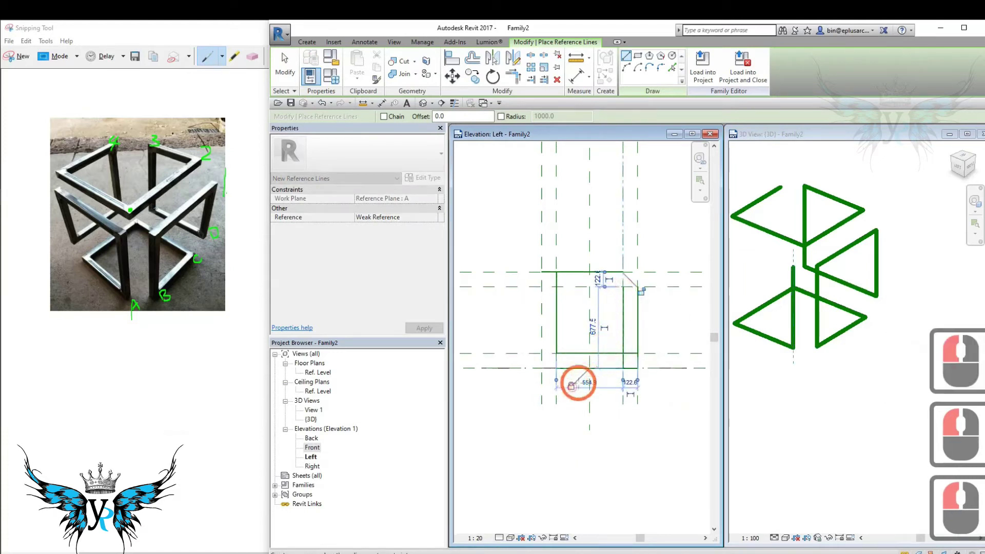
{"action": "left_click", "coordinate": [641, 292]}
- Draw a horizontal reference line along the Left elevation's upper inner plane, from the right inner to the left outer plane, and lock it
{"action": "left_click", "coordinate": [621, 305]}
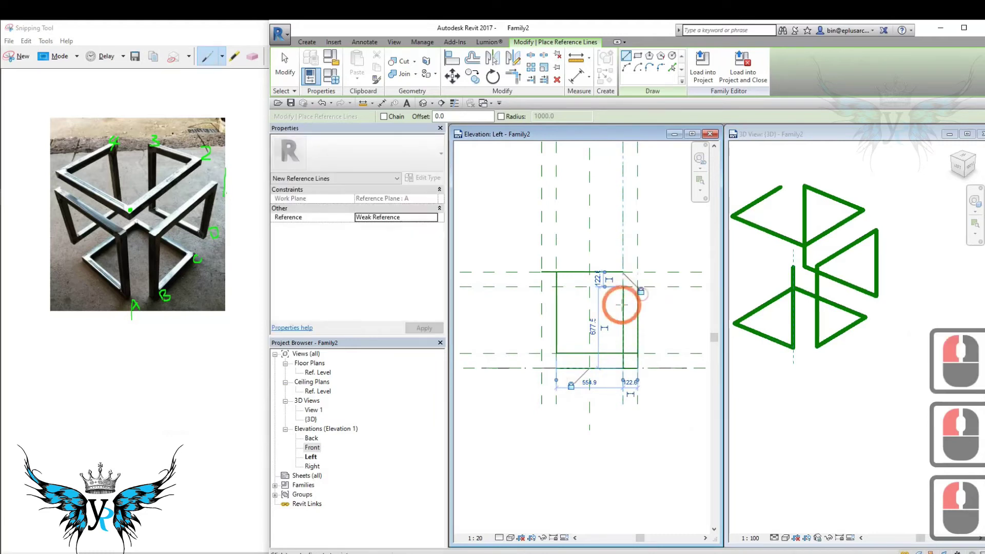
{"action": "left_click", "coordinate": [560, 286]}
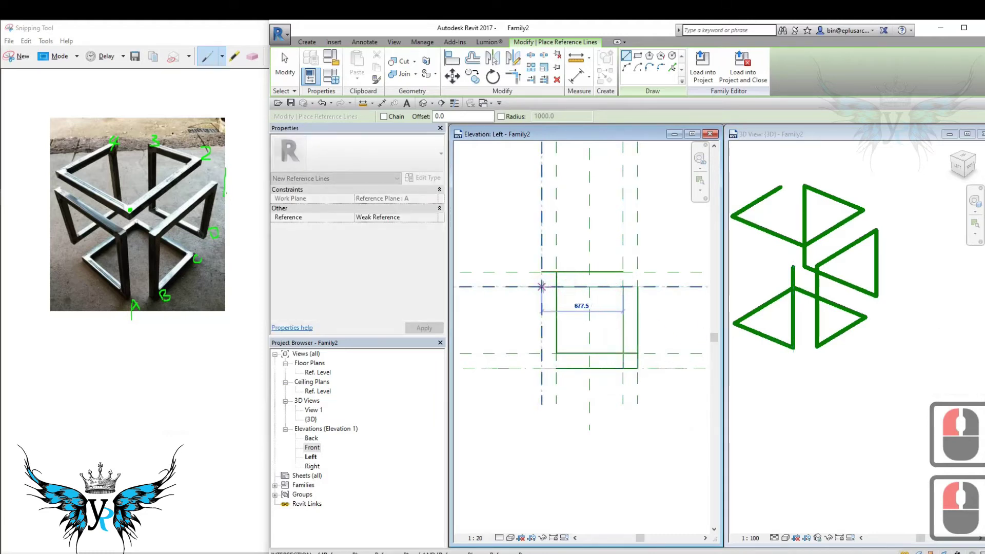
{"action": "left_click", "coordinate": [541, 287]}
{"action": "left_click", "coordinate": [600, 268]}
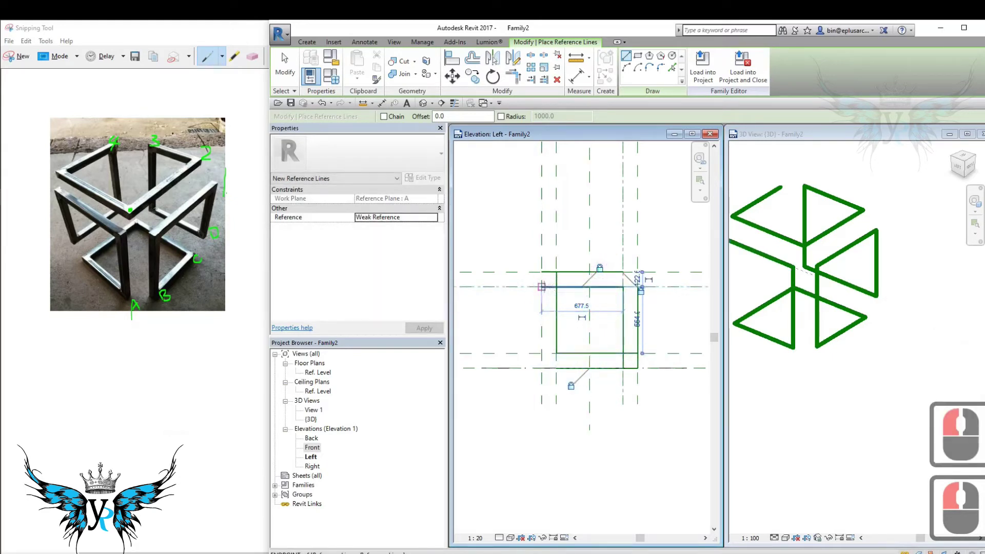
- Draw a reference line down the Left elevation's left outer plane, from the upper inner to the lower inner plane, and lock it
{"action": "left_click", "coordinate": [542, 353]}
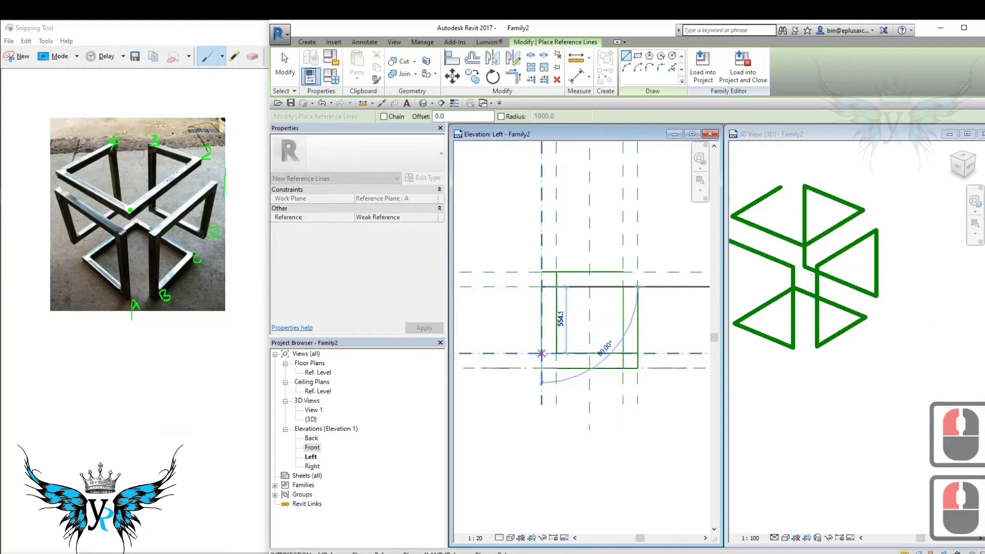
{"action": "left_click", "coordinate": [542, 353]}
{"action": "left_click", "coordinate": [523, 255]}
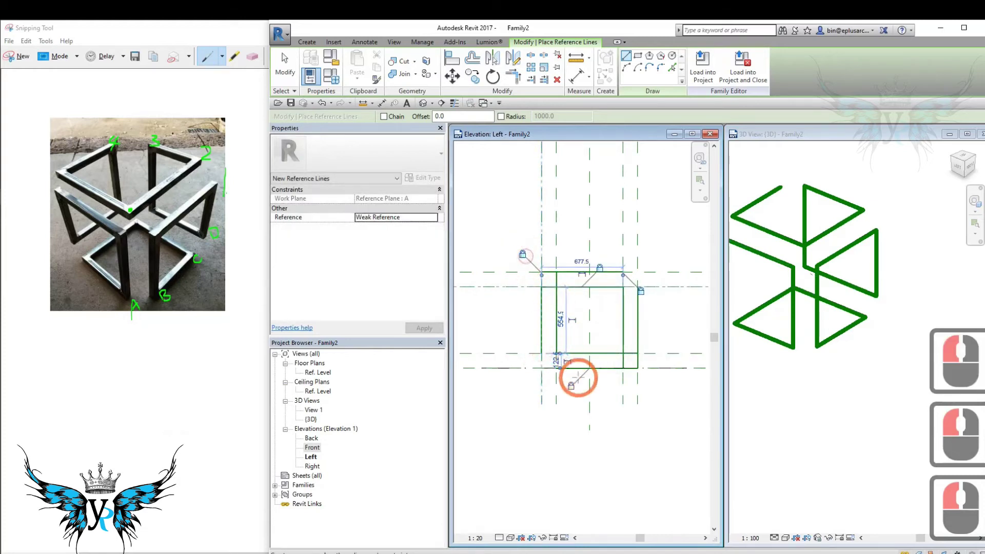
{"action": "middle_click", "coordinate": [798, 323]}
{"action": "middle_click_drag", "start_coordinate": [779, 323], "coordinate": [817, 328]}
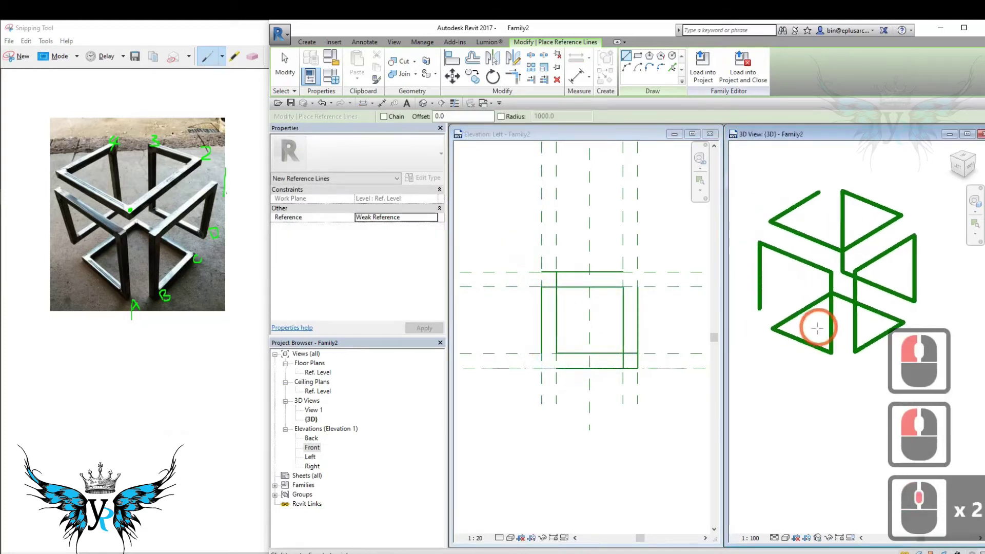
{"action": "middle_click", "coordinate": [584, 331]}
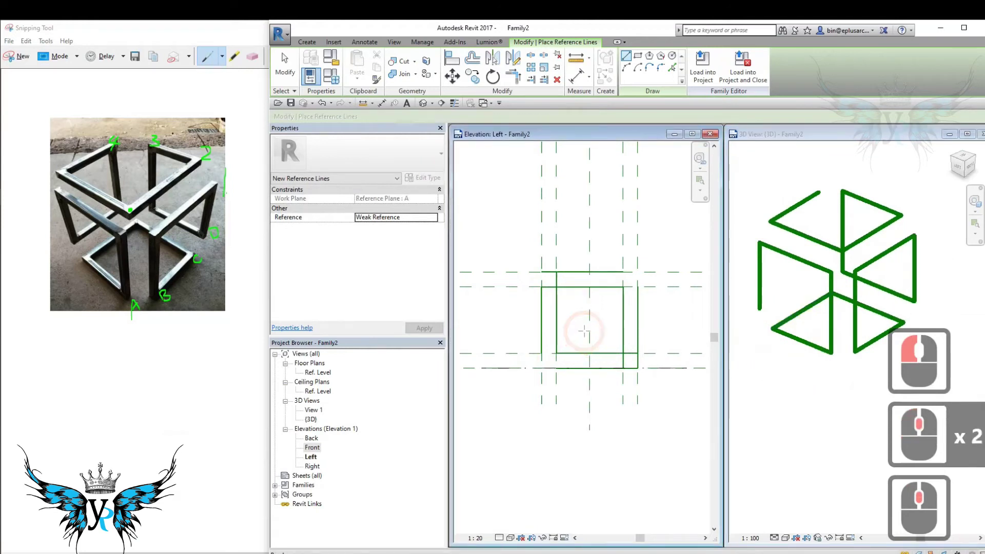
{"action": "key", "text": "Escape"}
{"action": "key", "text": "Escape"}
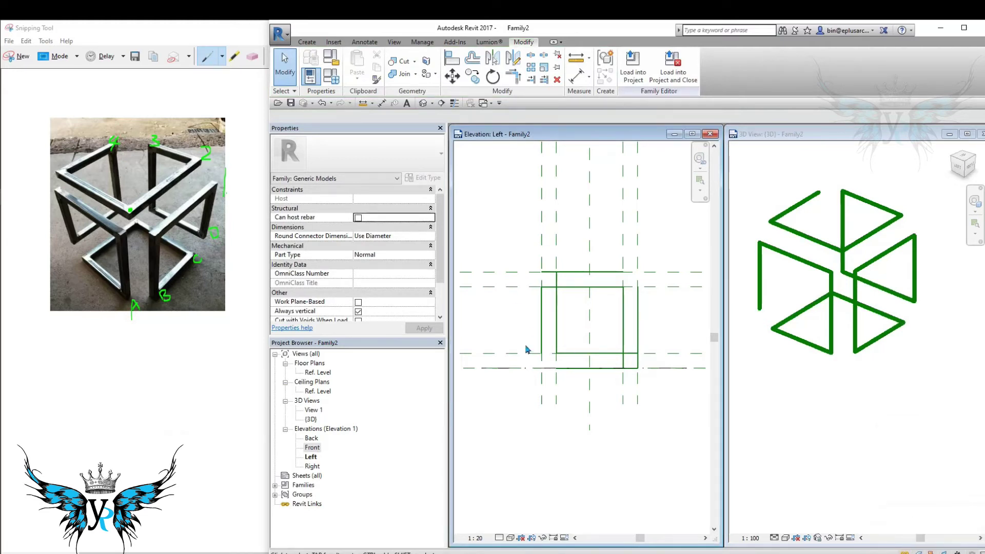
- Set the work plane to reference plane 4, the Left elevation's left outer plane, and open the Back elevation
{"action": "left_click", "coordinate": [540, 256]}
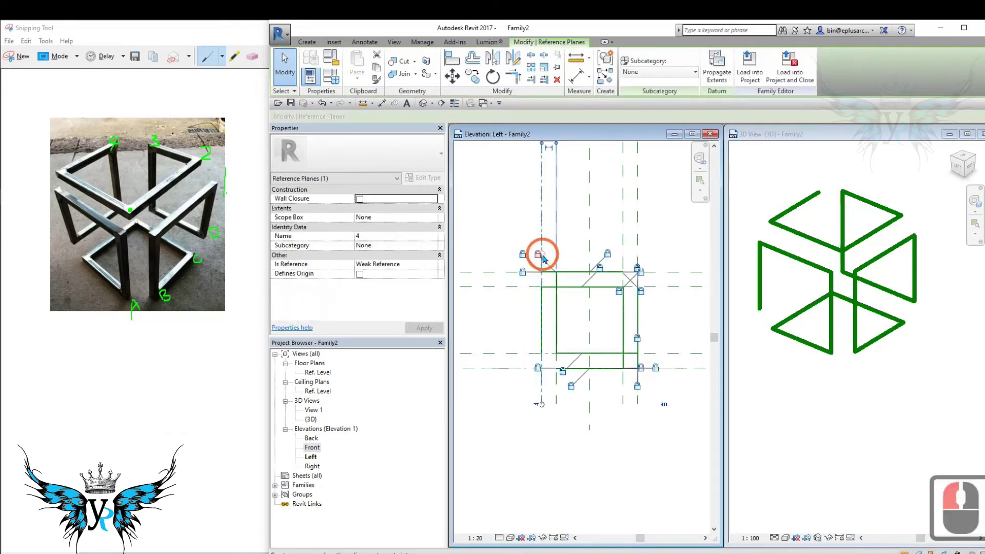
{"action": "left_click", "coordinate": [306, 42]}
{"action": "left_click", "coordinate": [867, 66]}
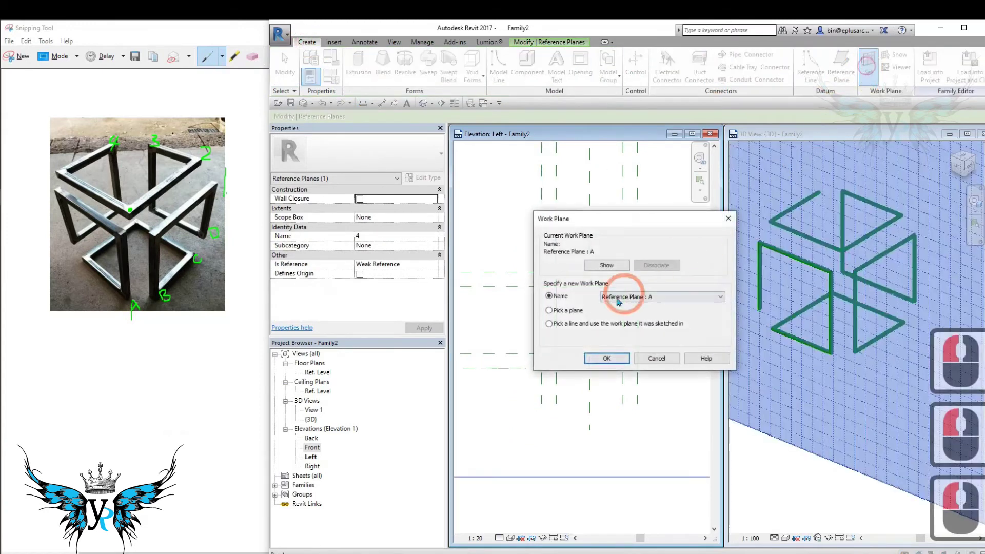
{"action": "left_click", "coordinate": [615, 357]}
{"action": "left_click", "coordinate": [572, 387]}
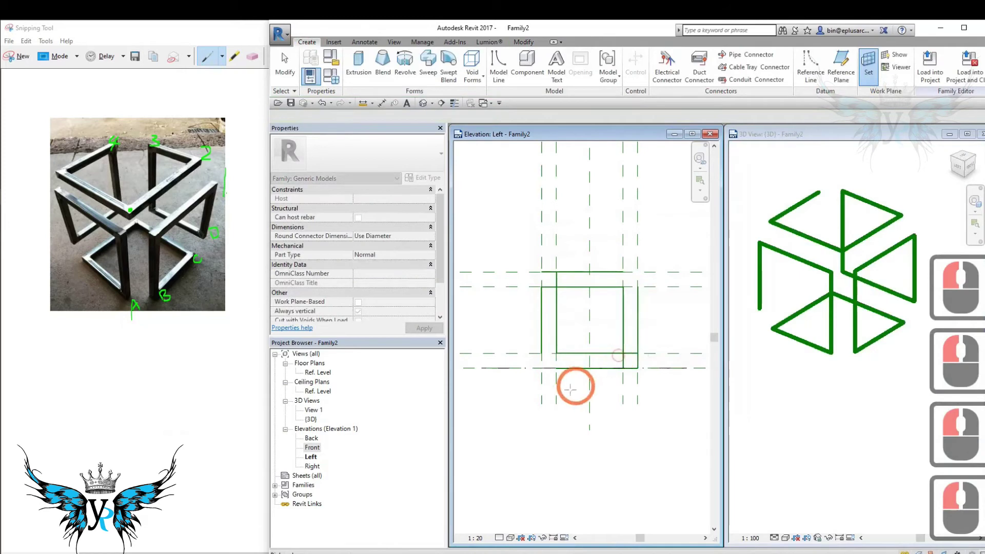
{"action": "left_click", "coordinate": [541, 397]}
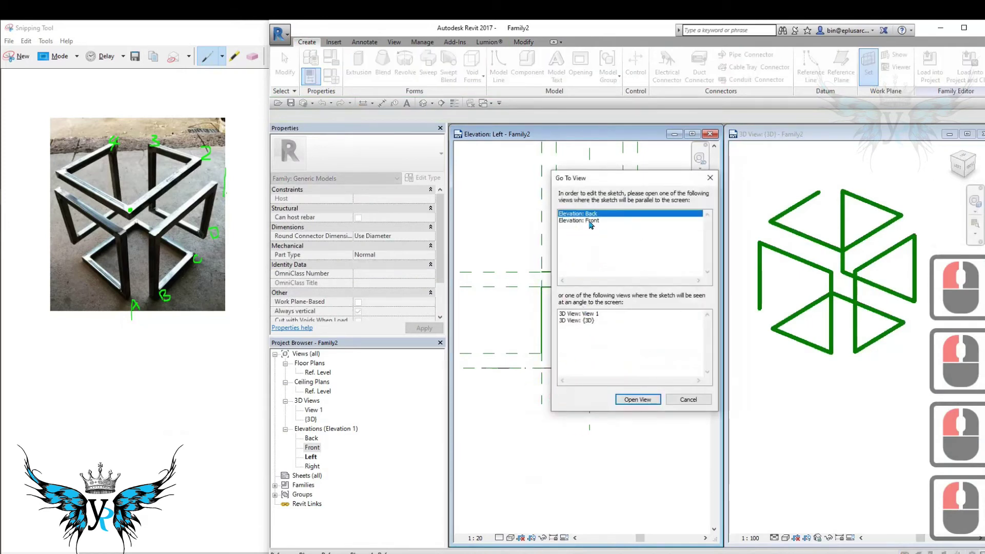
{"action": "left_click", "coordinate": [637, 400]}
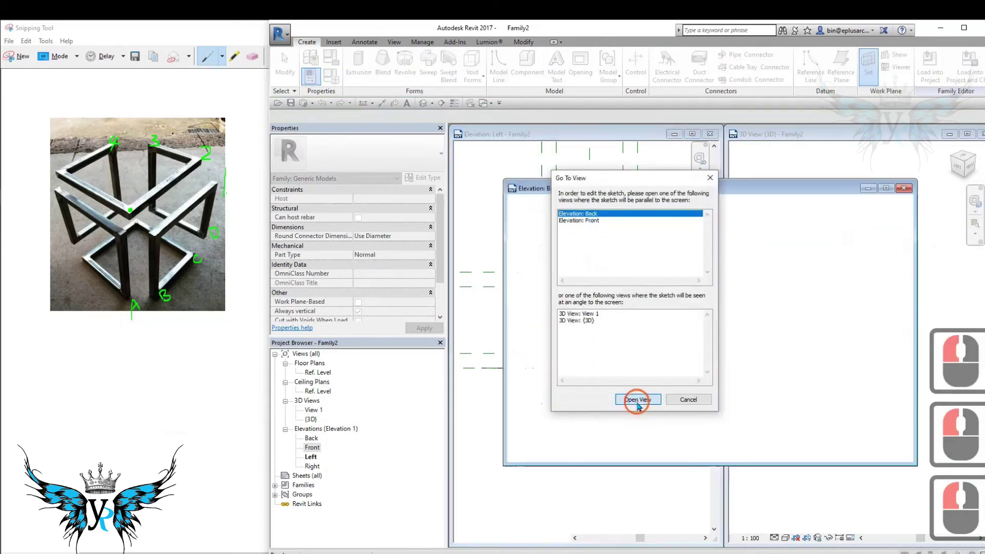
- Close the Left elevation and tile the Back elevation beside the 3D view, enlarged around the frame
{"action": "left_click", "coordinate": [710, 134]}
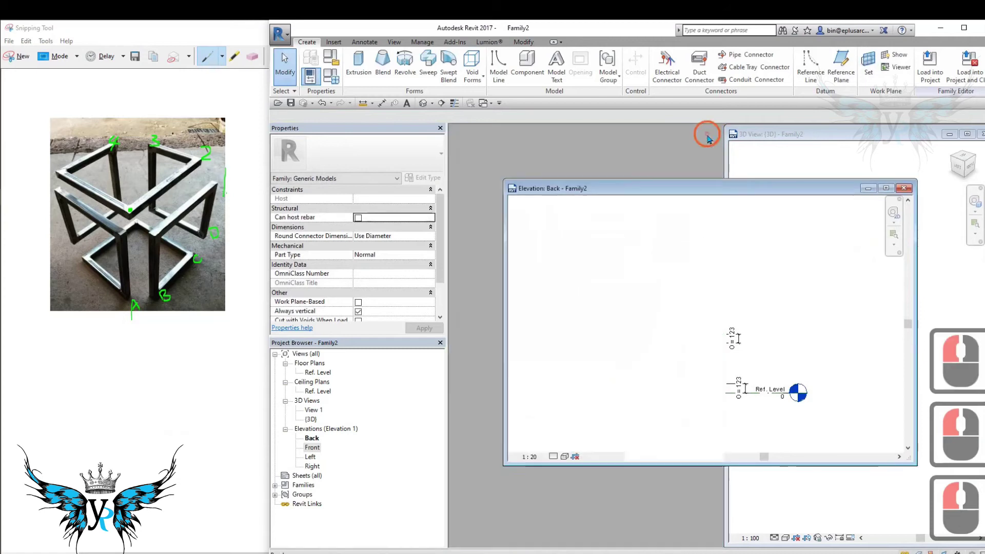
{"action": "double_click", "coordinate": [716, 188]}
{"action": "key", "text": "t"}
{"action": "scroll", "coordinate": [590, 322], "scroll_direction": "up", "scroll_amount": 5}
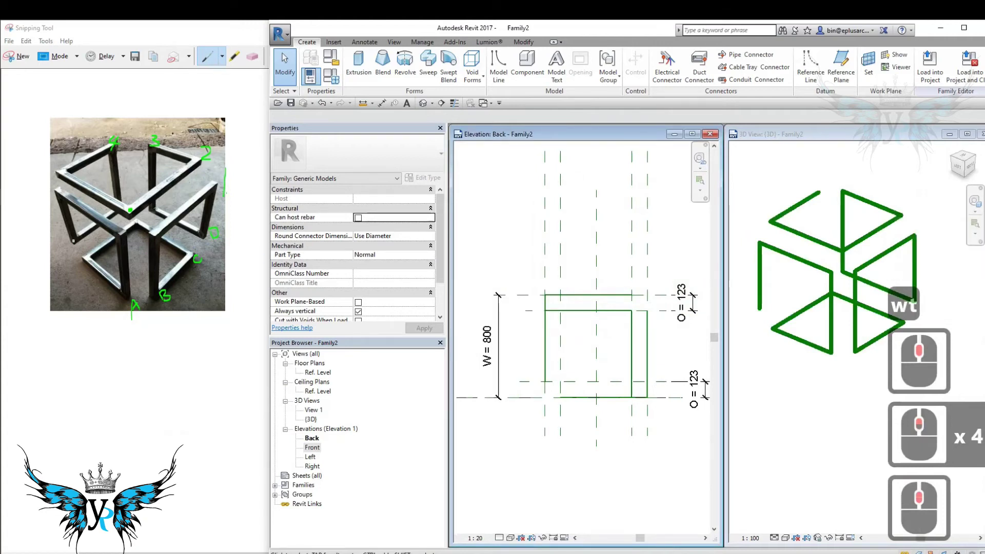
{"action": "left_click", "coordinate": [761, 304]}
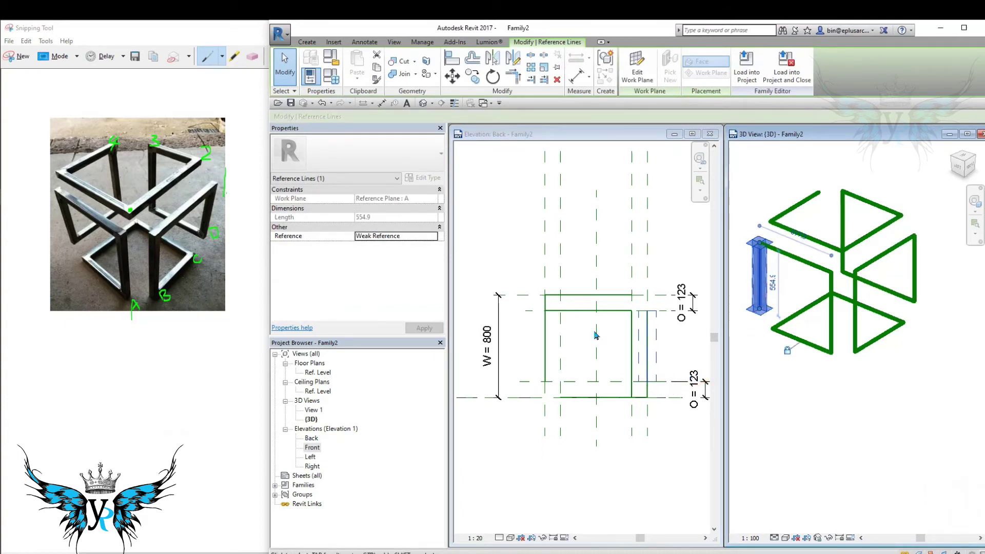
{"action": "left_click", "coordinate": [311, 42]}
{"action": "left_click", "coordinate": [820, 62]}
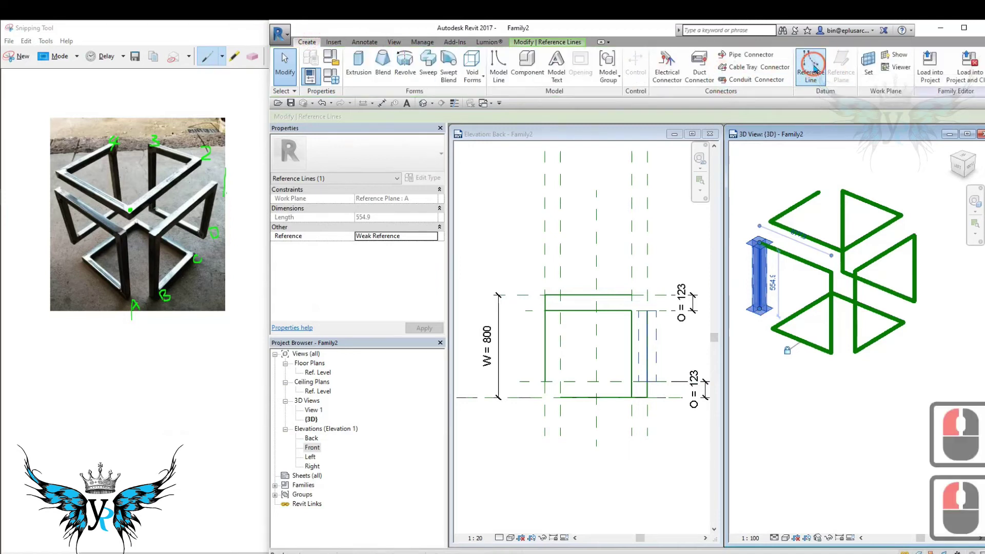
{"action": "left_click", "coordinate": [618, 131]}
{"action": "left_click", "coordinate": [307, 42]}
{"action": "left_click", "coordinate": [805, 72]}
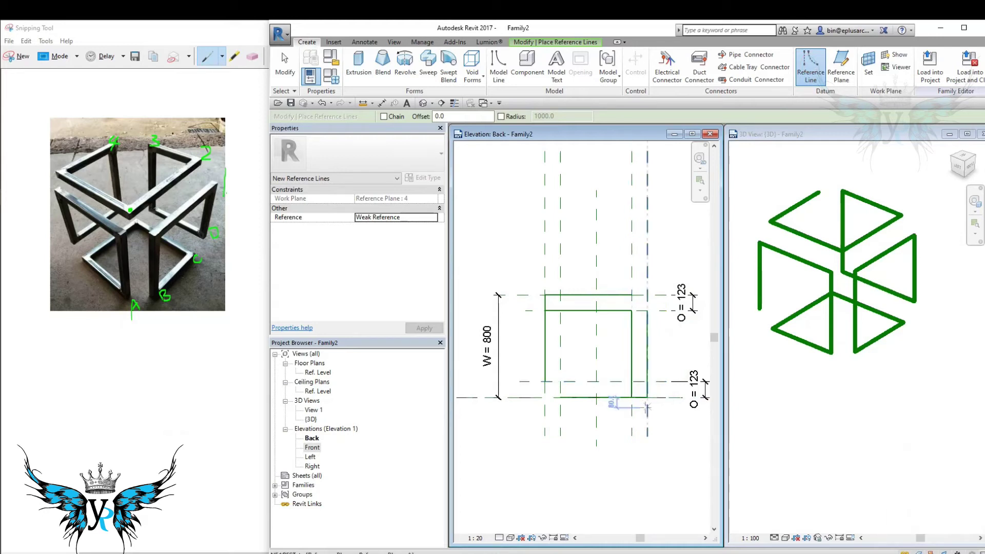
{"action": "key", "text": "Escape"}
{"action": "key", "text": "Escape"}
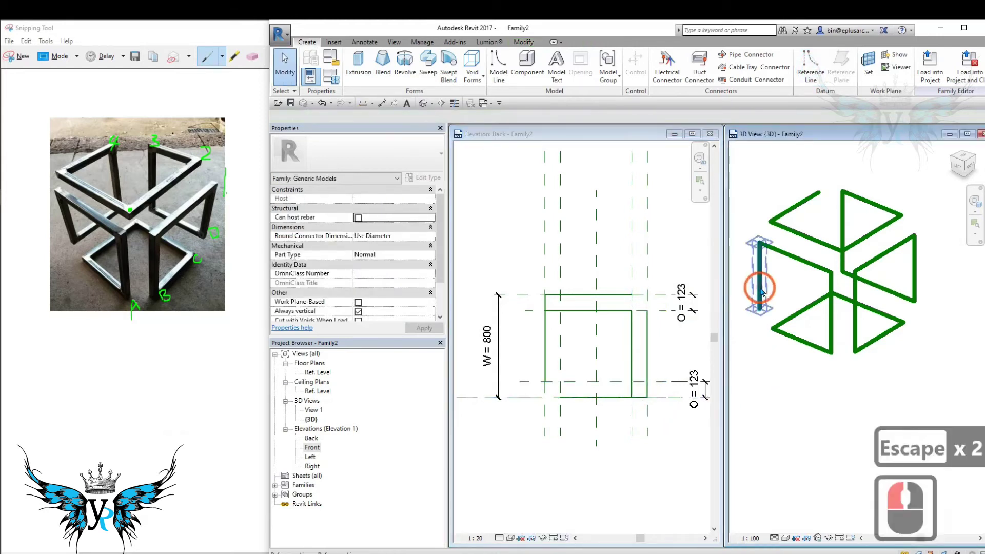
- Draw a horizontal reference line along the Back elevation's lower inner plane, from the right outer to the left inner plane, and lock it
{"action": "double_click", "coordinate": [760, 287]}
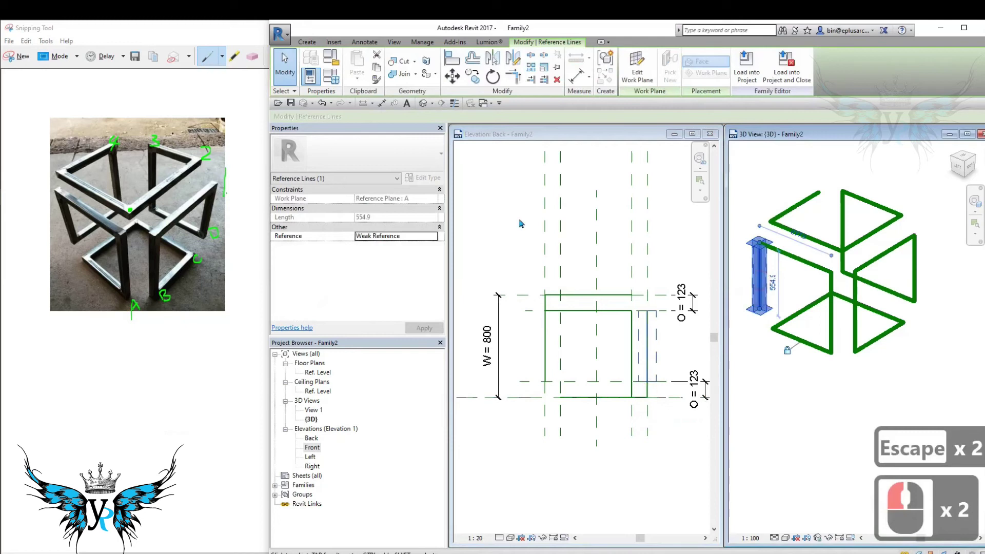
{"action": "left_click", "coordinate": [307, 41]}
{"action": "left_click", "coordinate": [577, 135]}
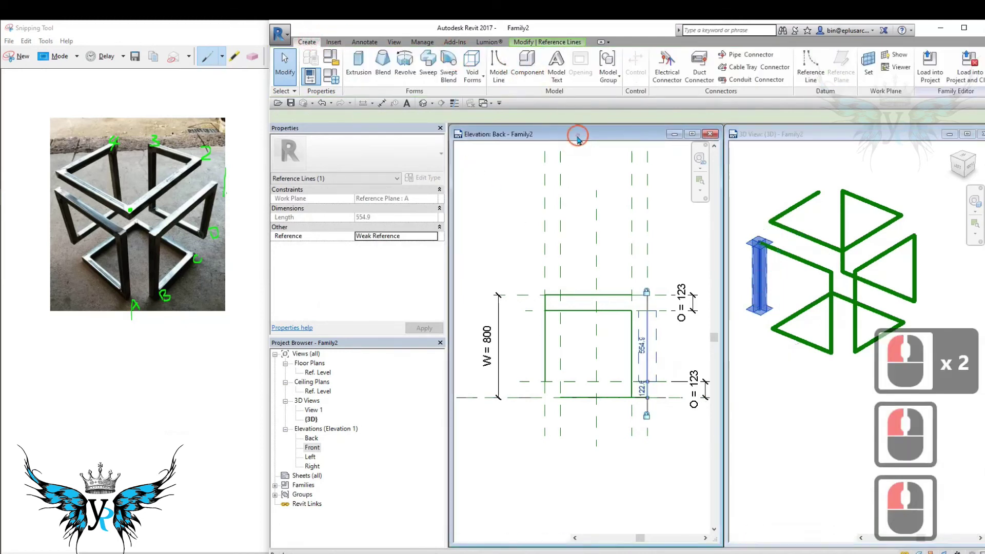
{"action": "left_click", "coordinate": [308, 43]}
{"action": "left_click", "coordinate": [816, 58]}
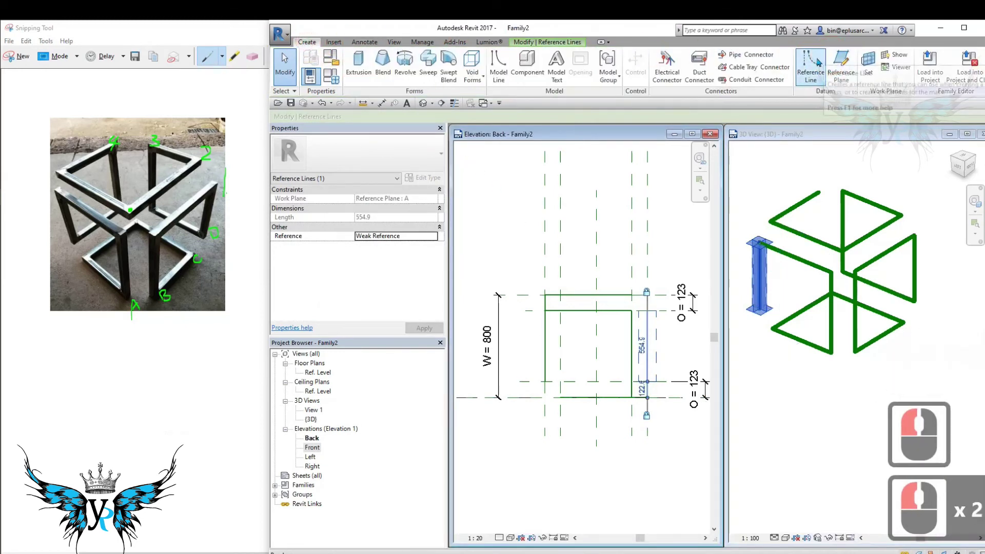
{"action": "left_click", "coordinate": [698, 356]}
{"action": "left_click", "coordinate": [647, 382]}
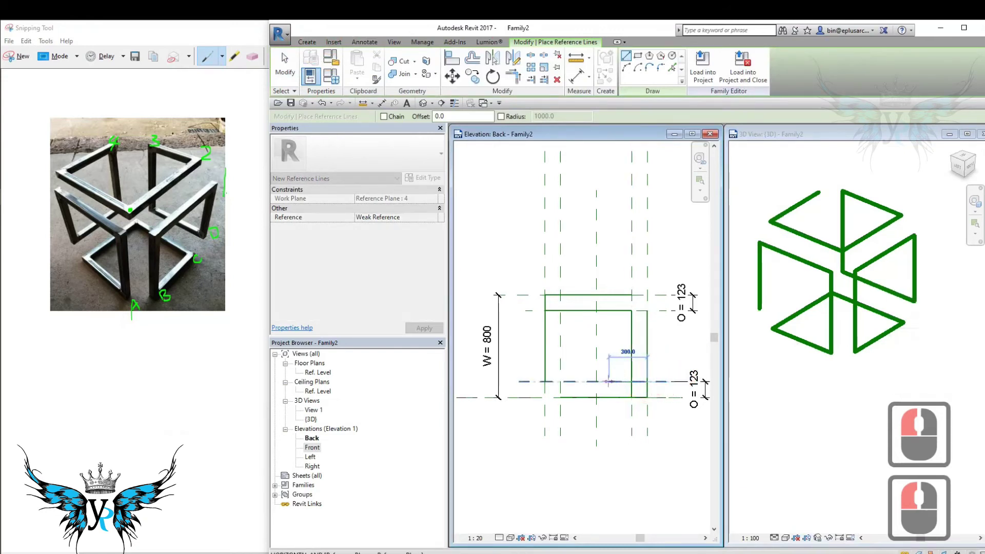
{"action": "left_click", "coordinate": [561, 381]}
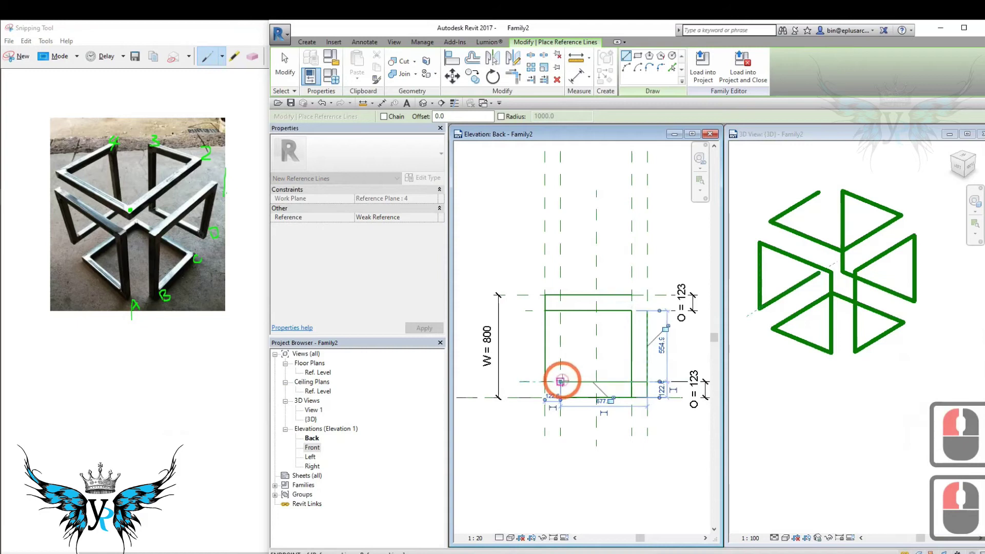
{"action": "left_click", "coordinate": [612, 400]}
{"action": "left_click", "coordinate": [665, 330]}
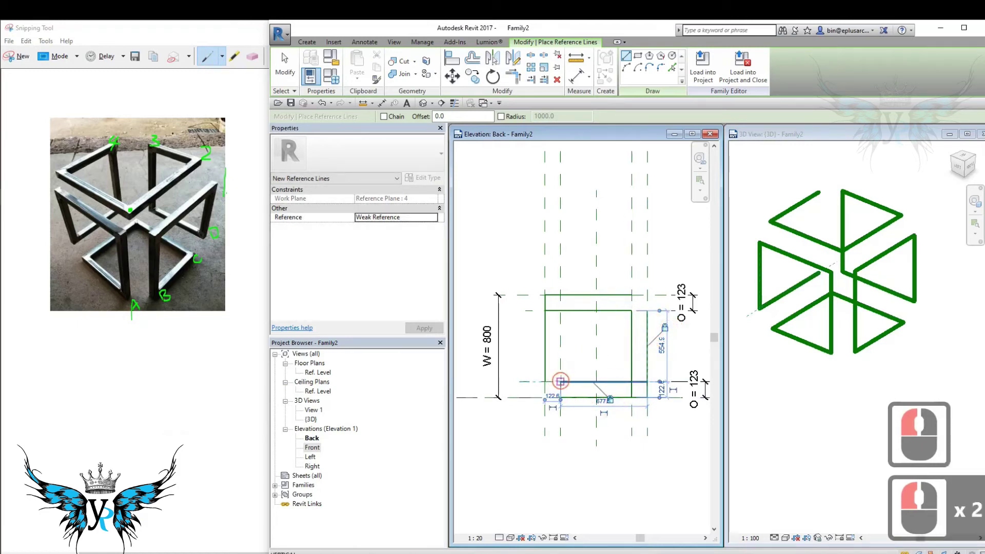
- Draw a reference line up the Back elevation's left inner plane, from the lower inner to the upper outer plane, and lock it
{"action": "left_click", "coordinate": [561, 382]}
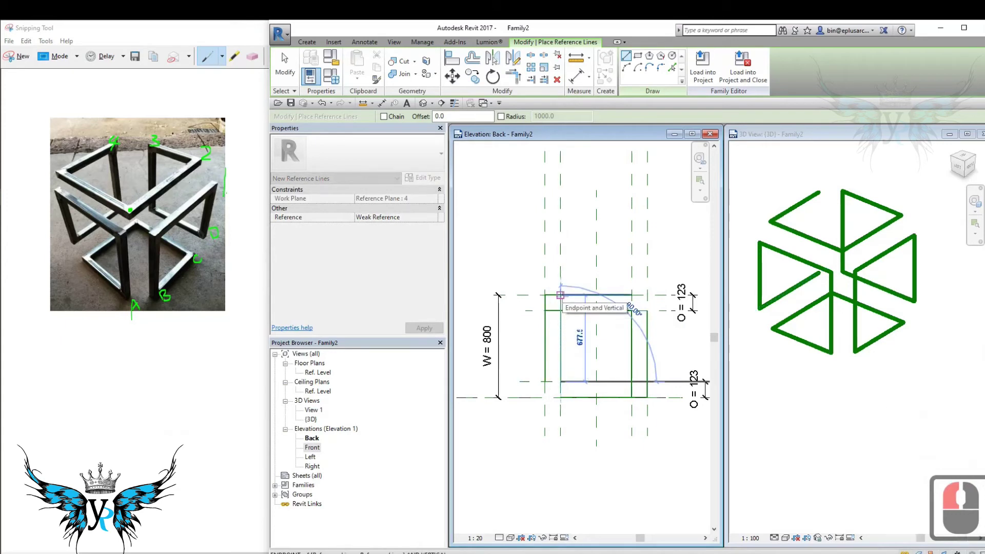
{"action": "left_click", "coordinate": [560, 295]}
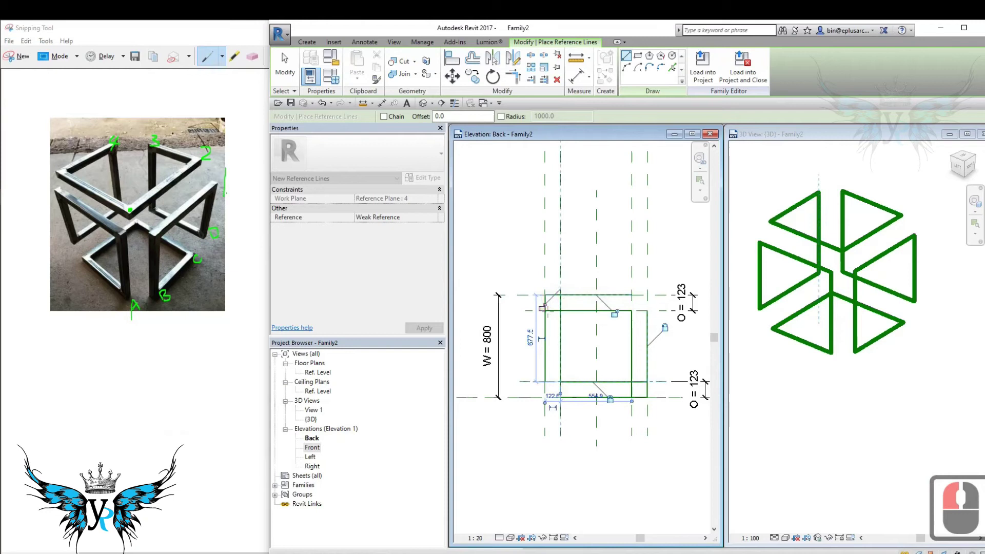
{"action": "left_click", "coordinate": [614, 313]}
{"action": "left_click", "coordinate": [614, 314]}
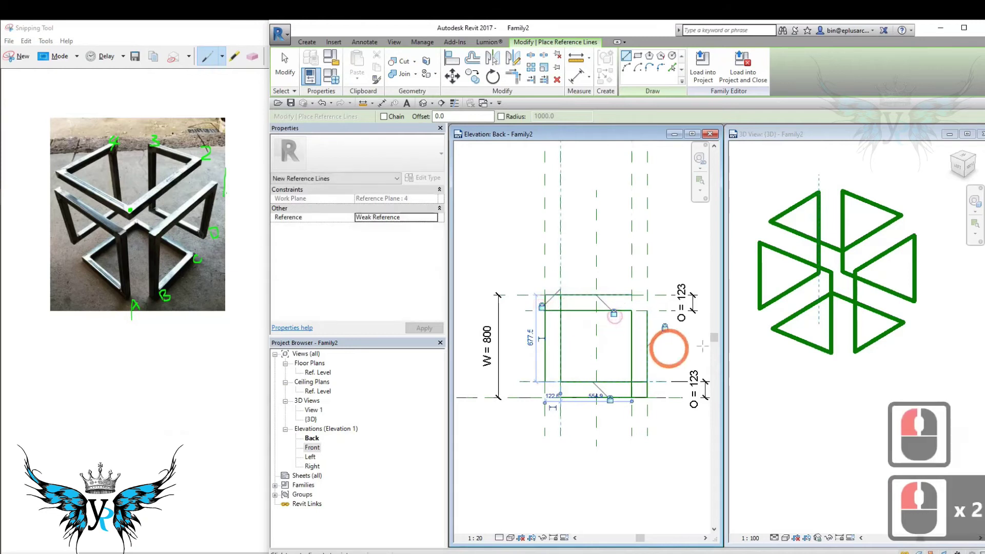
{"action": "middle_click", "coordinate": [589, 345]}
{"action": "key", "text": "Escape"}
{"action": "key", "text": "Escape"}
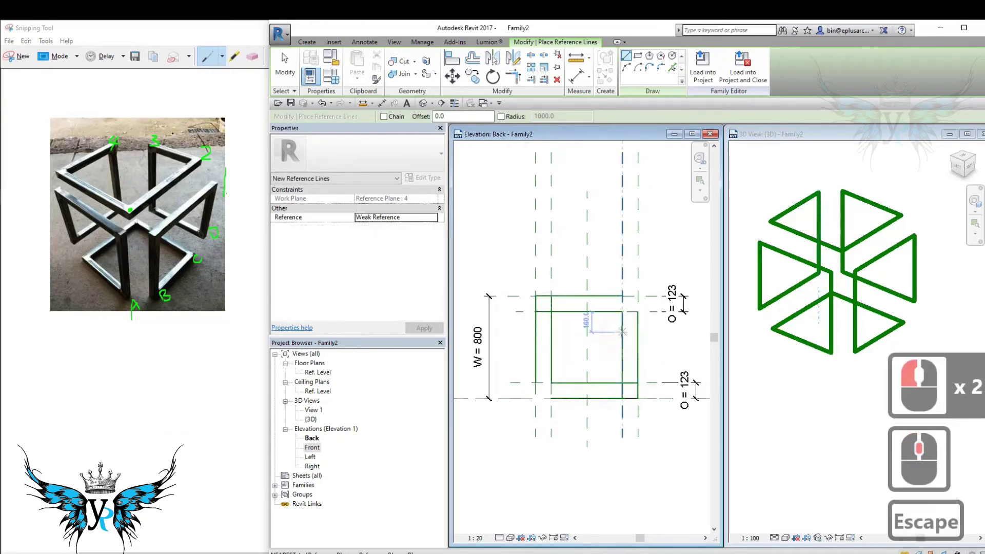
- Close the Back elevation and maximize the 3D view of the completed path
{"action": "left_click", "coordinate": [711, 133]}
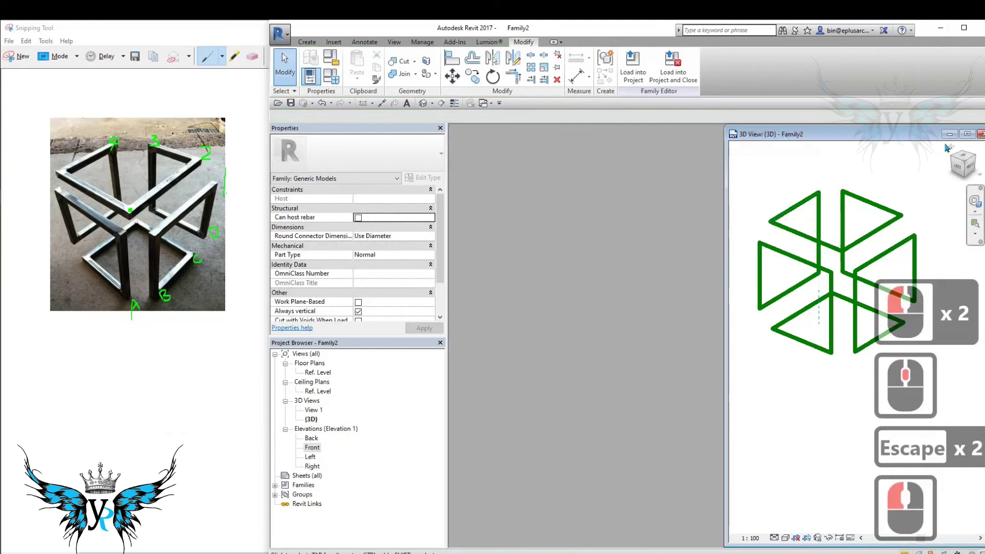
{"action": "left_click", "coordinate": [967, 134]}
{"action": "middle_click_drag", "start_coordinate": [675, 231], "coordinate": [575, 314], "text": "shift"}
- Flex the family by applying W = 600 and O = 50 in the family types
{"action": "left_click", "coordinate": [332, 77]}
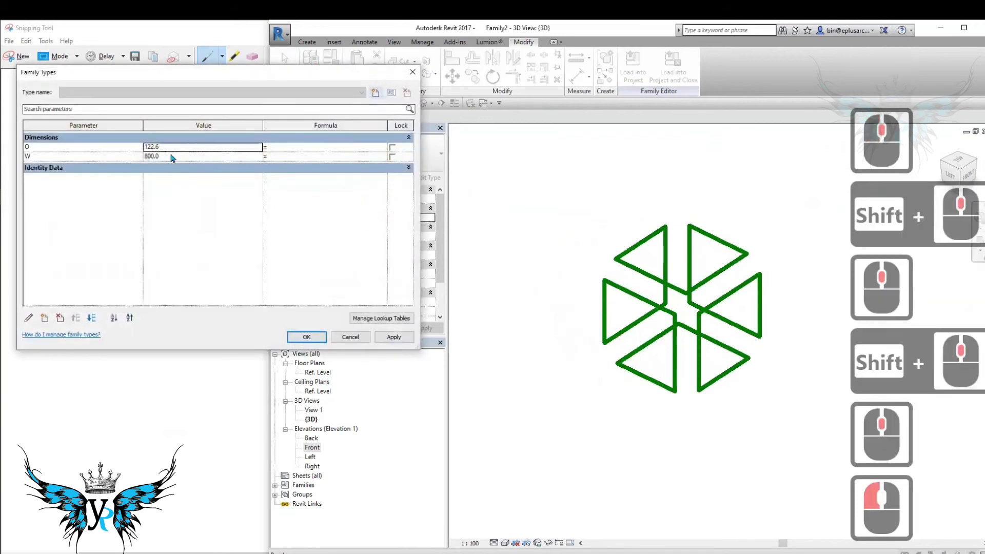
{"action": "left_click", "coordinate": [177, 157]}
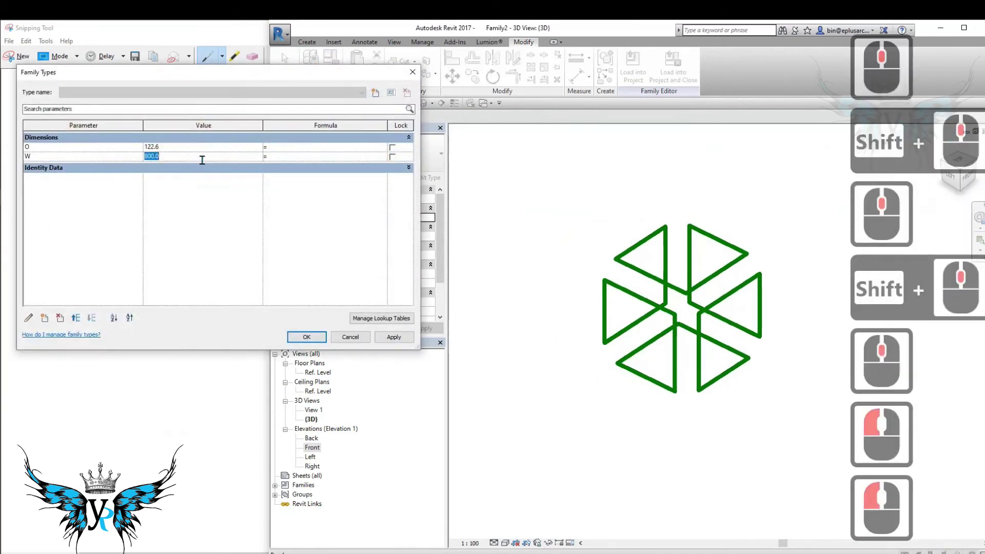
{"action": "type", "text": "600"}
{"action": "left_click", "coordinate": [395, 338]}
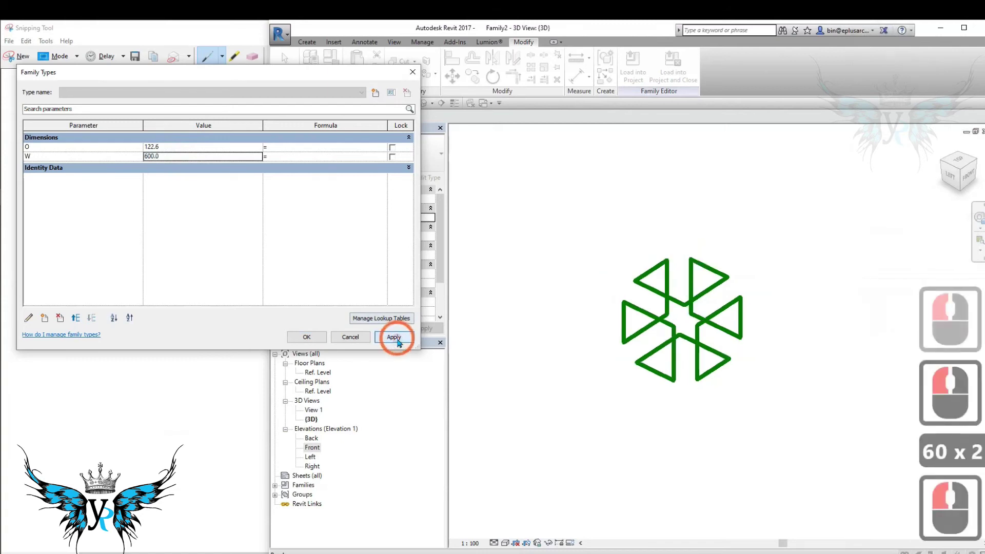
{"action": "left_click", "coordinate": [190, 147]}
{"action": "type", "text": "50.0"}
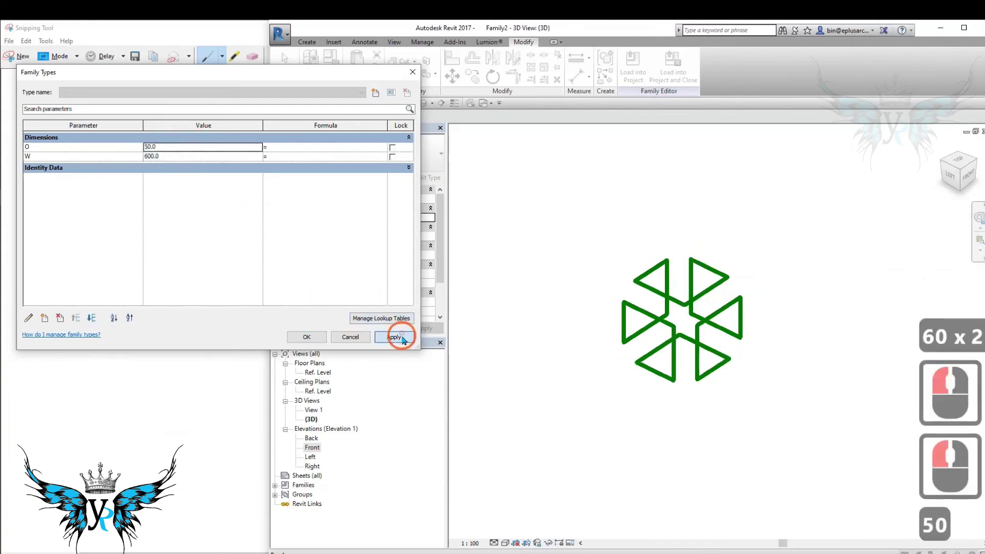
{"action": "left_click", "coordinate": [394, 337]}
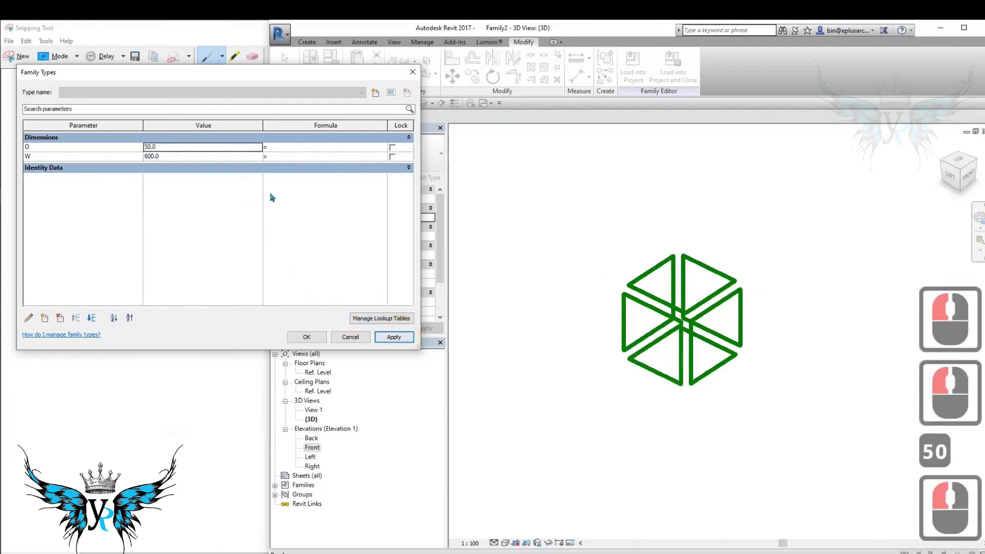
- Apply W = 900 in the family types and close the dialog
{"action": "left_click", "coordinate": [186, 156]}
{"action": "type", "text": "900"}
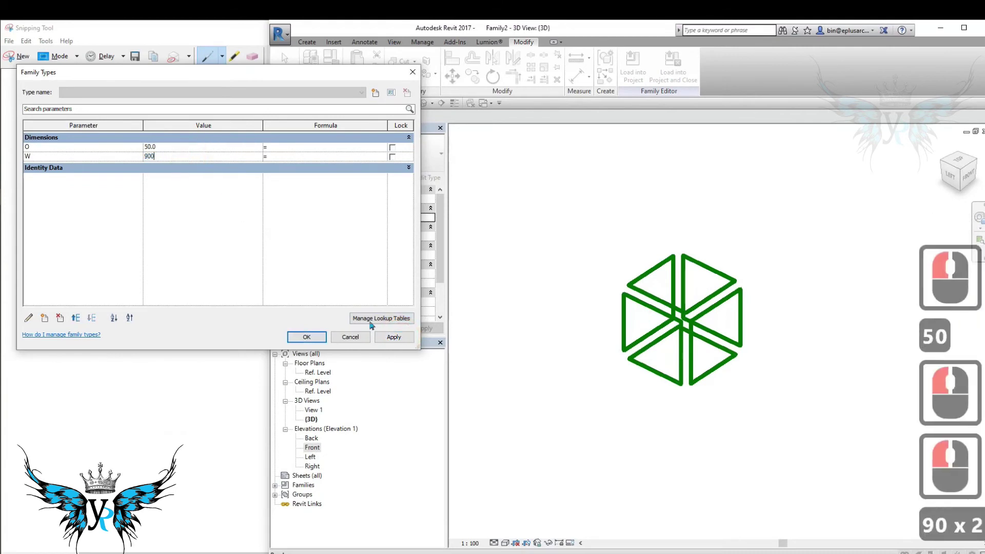
{"action": "left_click", "coordinate": [391, 338]}
{"action": "left_click", "coordinate": [350, 337]}
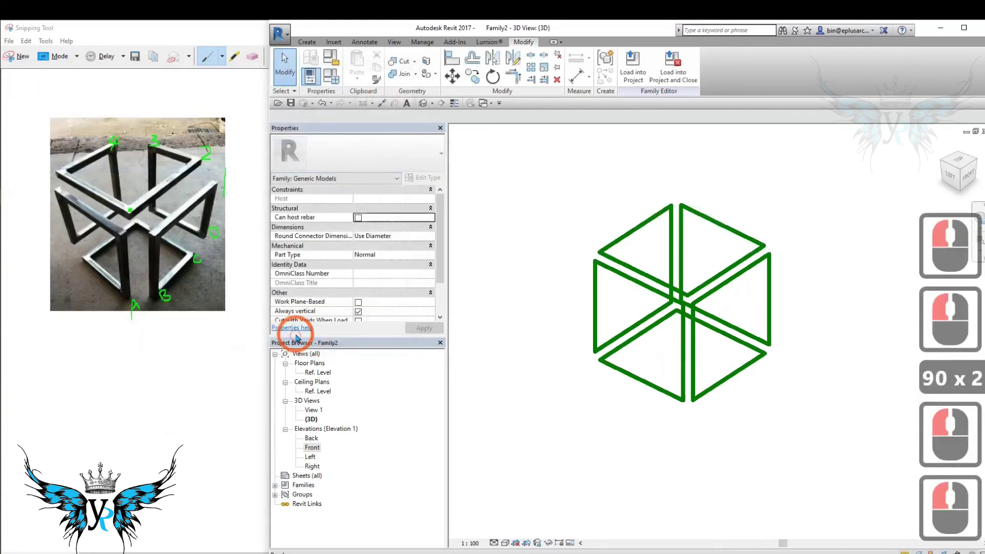
- Close the Snipping Tool reference picture and maximize the Revit window
{"action": "left_click", "coordinate": [241, 32]}
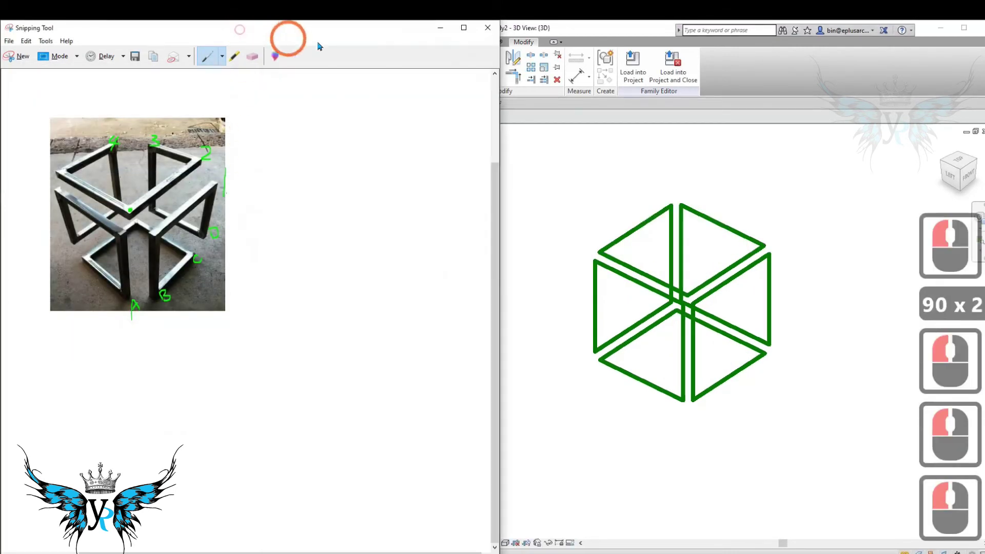
{"action": "left_click", "coordinate": [487, 28]}
{"action": "left_click", "coordinate": [294, 302]}
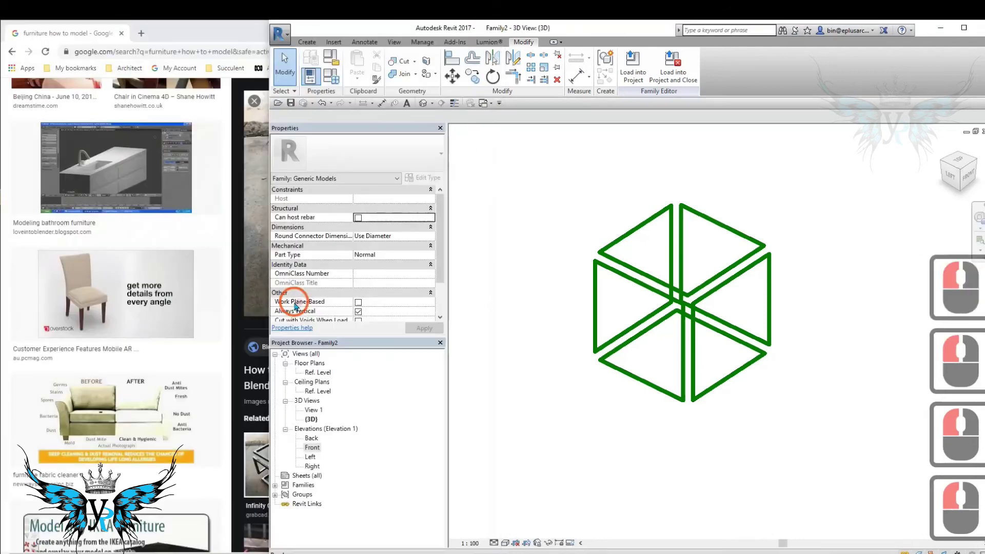
{"action": "left_click", "coordinate": [963, 27]}
- Start a sweep with a picked path and select the reference lines around the cube's top, both rear verticals and the front face's right edge
{"action": "scroll", "coordinate": [484, 323], "scroll_direction": "up", "scroll_amount": 3}
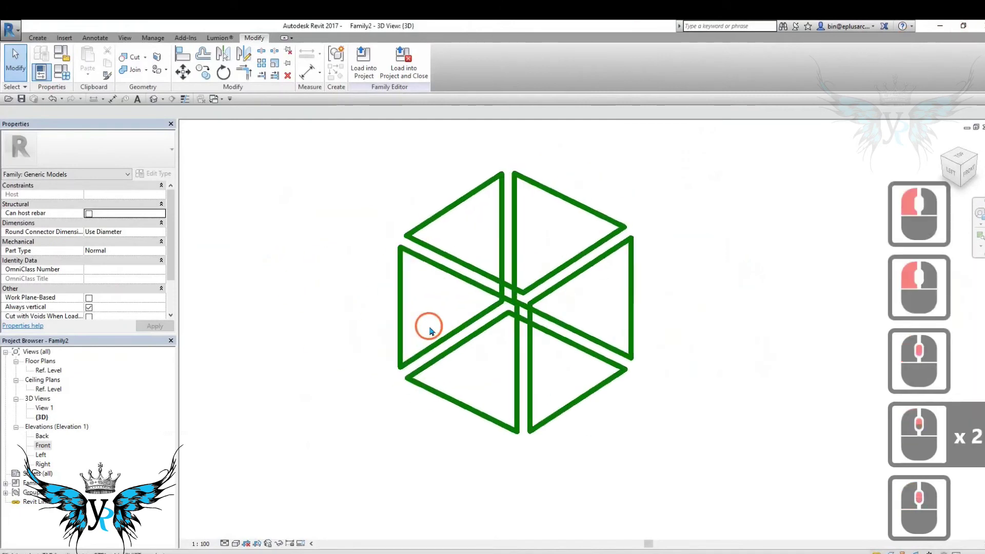
{"action": "scroll", "coordinate": [461, 331], "scroll_direction": "down", "scroll_amount": 2}
{"action": "middle_click_drag", "start_coordinate": [462, 339], "coordinate": [419, 334], "text": "shift"}
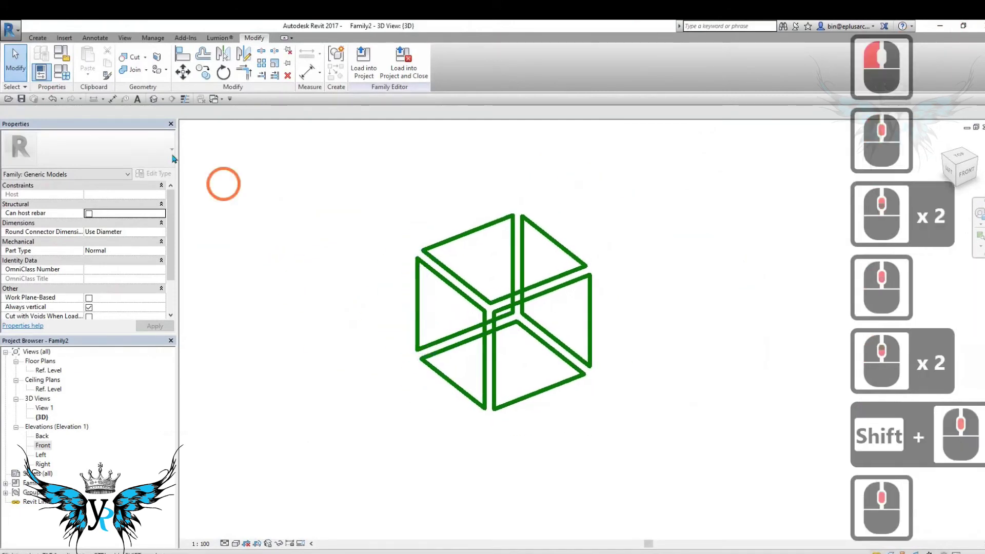
{"action": "left_click", "coordinate": [37, 38]}
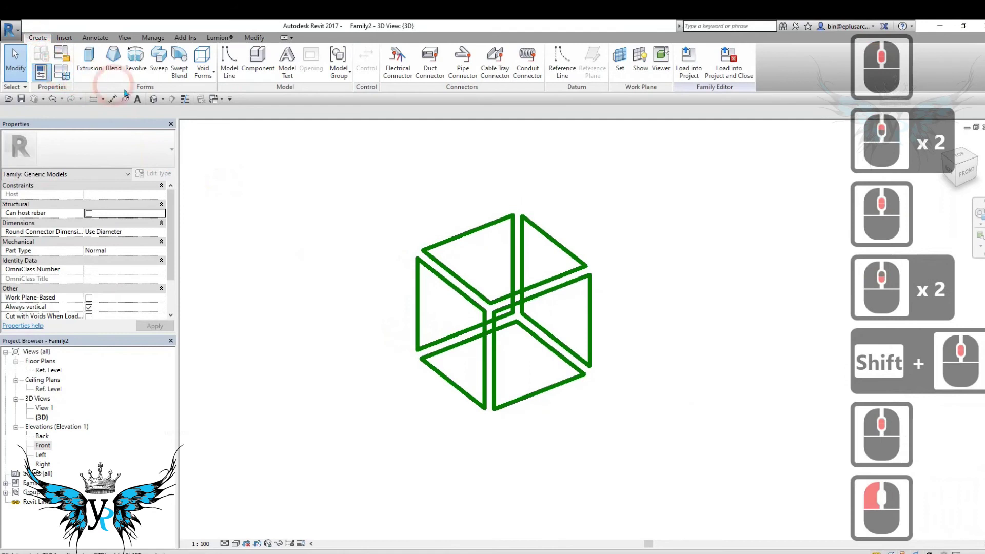
{"action": "left_click", "coordinate": [159, 59]}
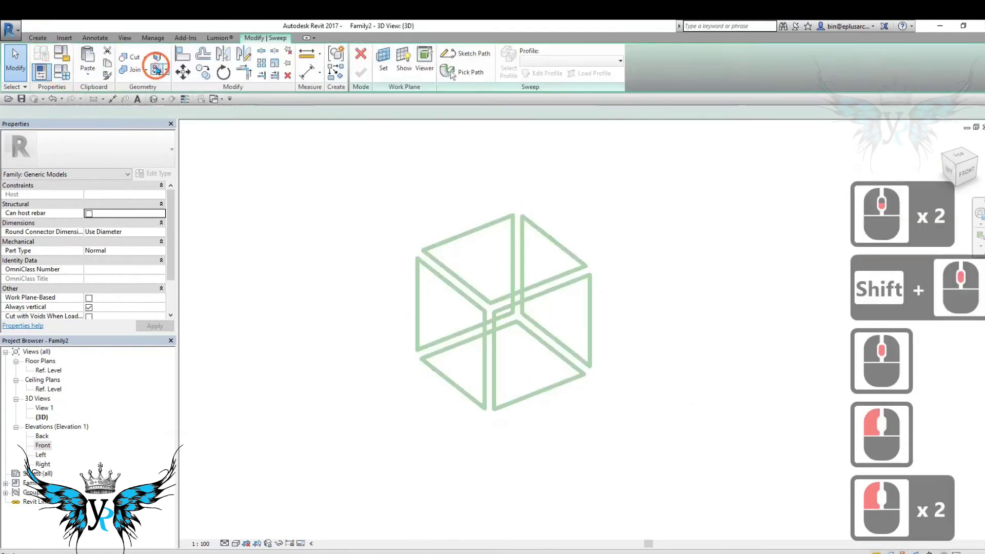
{"action": "left_click", "coordinate": [452, 72]}
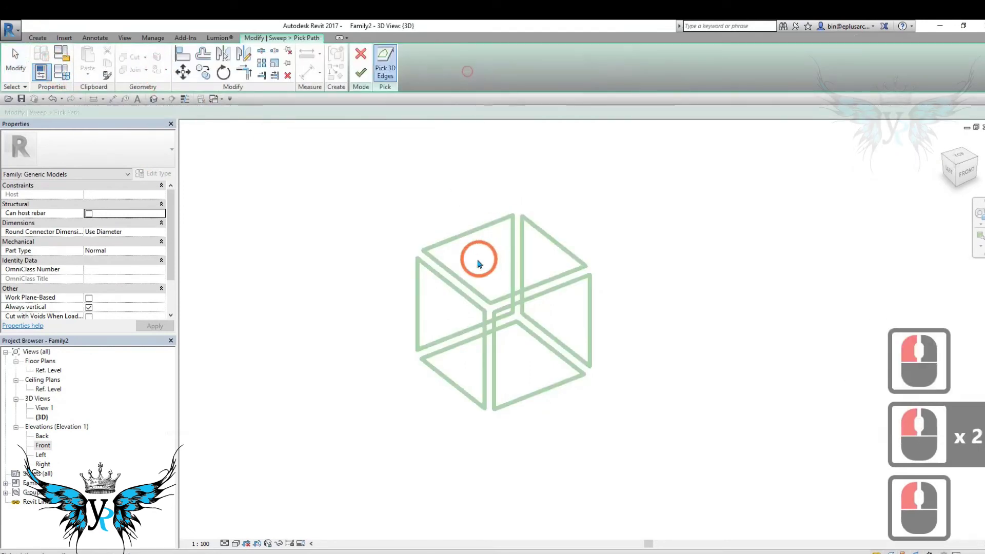
{"action": "left_click", "coordinate": [462, 278]}
{"action": "left_click", "coordinate": [467, 231]}
{"action": "left_click", "coordinate": [541, 226]}
{"action": "left_click", "coordinate": [522, 234]}
{"action": "left_click", "coordinate": [516, 240]}
{"action": "left_click", "coordinate": [538, 285]}
{"action": "left_click", "coordinate": [538, 284]}
{"action": "left_click", "coordinate": [587, 307]}
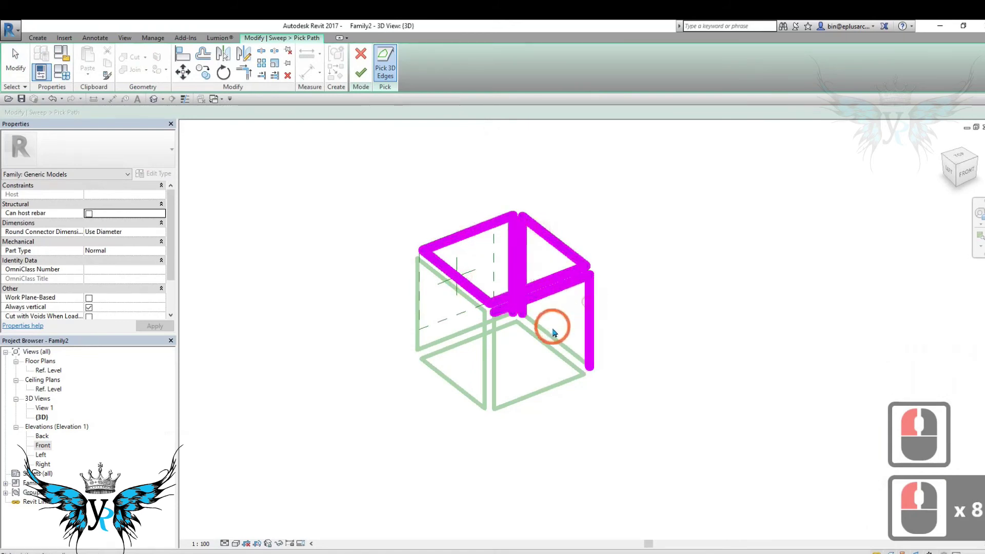
- Pick the remaining reference lines on the cube's lower, left and front faces to close the loop, and finish the sweep path
{"action": "left_click", "coordinate": [553, 328]}
{"action": "left_click", "coordinate": [527, 333]}
{"action": "left_click", "coordinate": [505, 328]}
{"action": "left_click", "coordinate": [476, 323]}
{"action": "left_click", "coordinate": [470, 300]}
{"action": "left_click", "coordinate": [418, 302]}
{"action": "left_click", "coordinate": [467, 386]}
{"action": "left_click", "coordinate": [468, 389]}
{"action": "left_click", "coordinate": [475, 389]}
{"action": "left_click", "coordinate": [483, 388]}
{"action": "left_click", "coordinate": [485, 387]}
{"action": "left_click", "coordinate": [494, 385]}
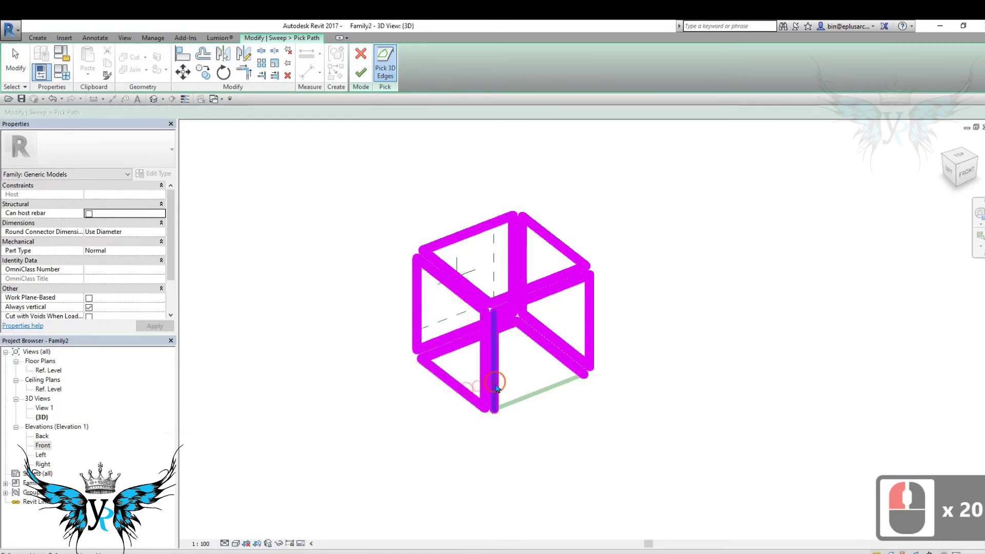
{"action": "middle_click_drag", "start_coordinate": [701, 352], "coordinate": [670, 307], "text": "shift"}
{"action": "scroll", "coordinate": [490, 274], "scroll_direction": "up", "scroll_amount": 3}
{"action": "middle_click_drag", "start_coordinate": [487, 275], "coordinate": [499, 279]}
{"action": "left_click", "coordinate": [361, 73]}
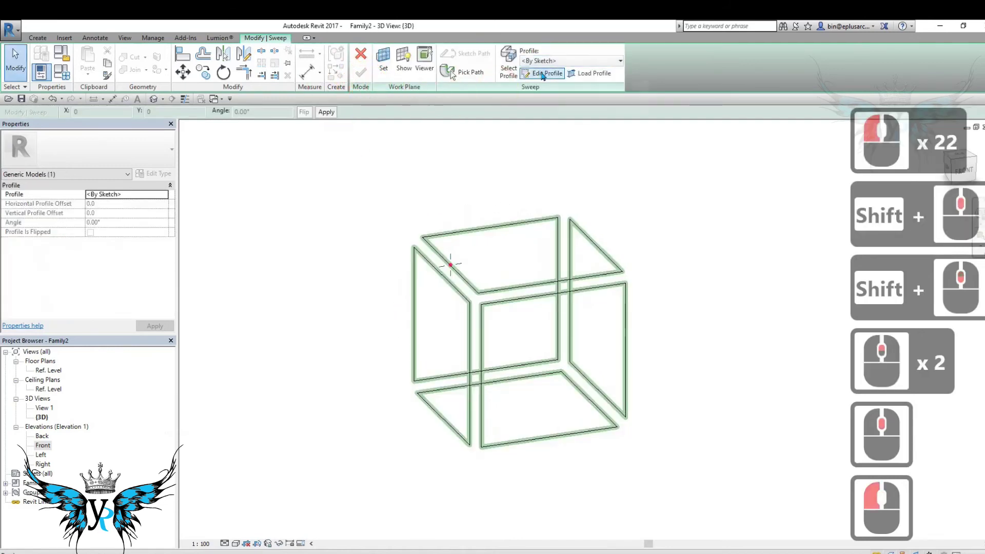
- Sketch a rectangular sweep profile about 75 by 65 mm around the path's profile centre, and set the view scale to 1:10
{"action": "left_click", "coordinate": [543, 75]}
{"action": "scroll", "coordinate": [436, 258], "scroll_direction": "up", "scroll_amount": 10}
{"action": "left_click", "coordinate": [392, 51]}
{"action": "left_click", "coordinate": [409, 242]}
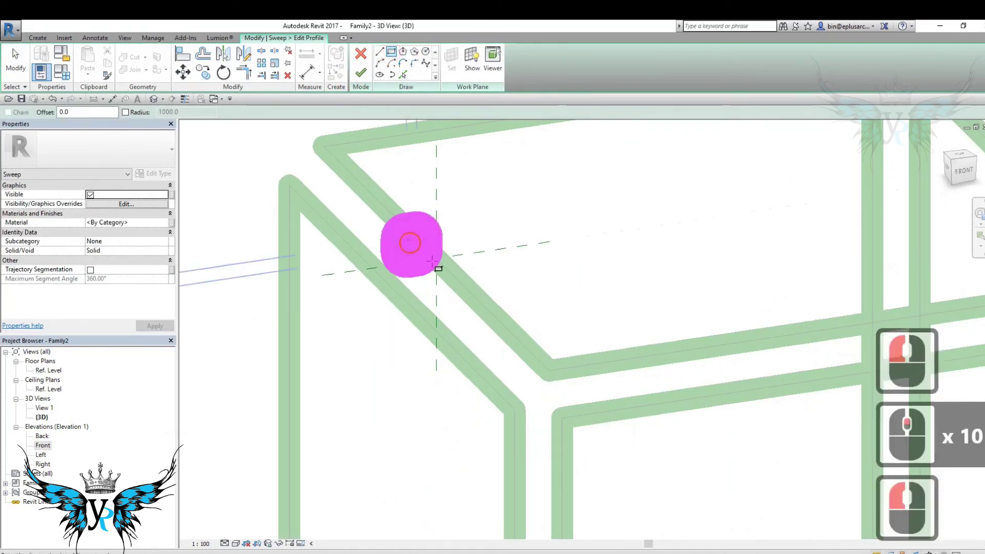
{"action": "left_click", "coordinate": [459, 274]}
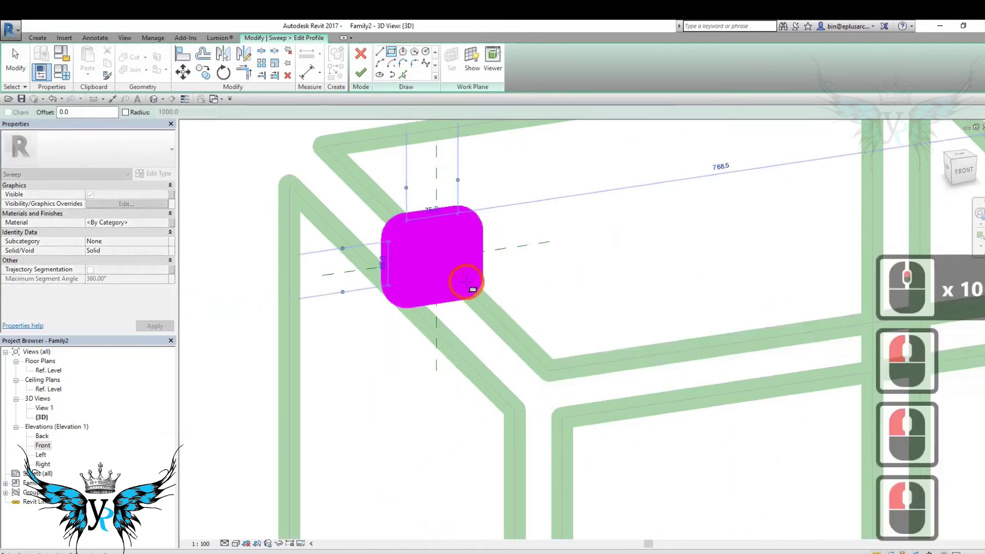
{"action": "left_click", "coordinate": [201, 544]}
{"action": "left_click", "coordinate": [220, 426]}
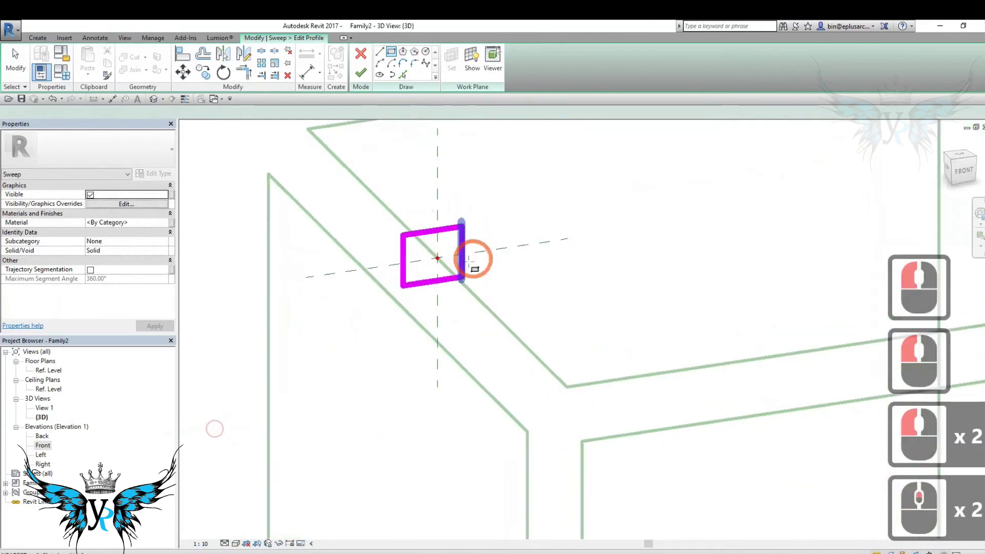
- Dimension the profile rectangle's two vertical sides to the vertical centre plane and make the segments equal
{"action": "scroll", "coordinate": [468, 261], "scroll_direction": "up", "scroll_amount": 2}
{"action": "key", "text": "d"}
{"action": "key", "text": "i"}
{"action": "left_click", "coordinate": [445, 265]}
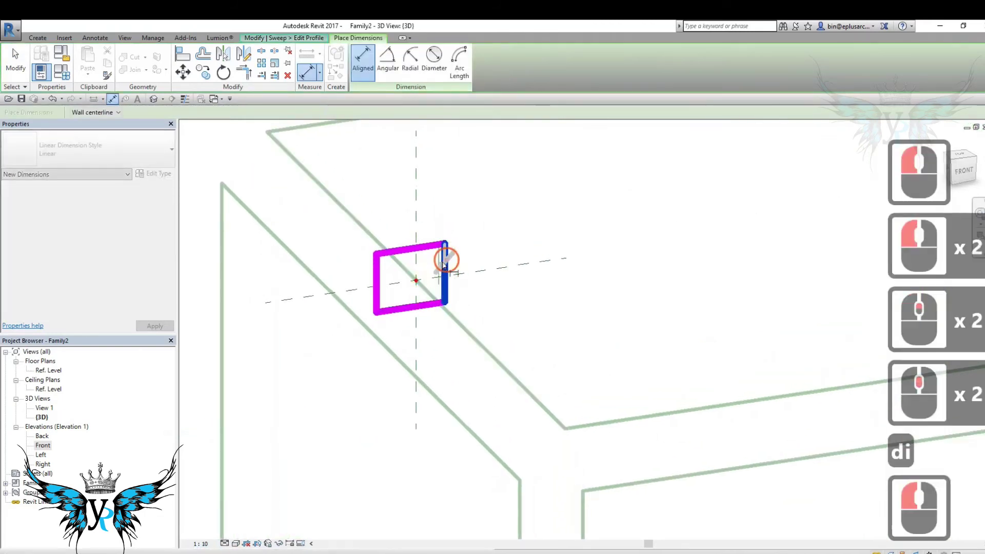
{"action": "left_click", "coordinate": [375, 273]}
{"action": "left_click", "coordinate": [414, 219]}
{"action": "left_click", "coordinate": [474, 163]}
{"action": "scroll", "coordinate": [472, 205], "scroll_direction": "down", "scroll_amount": 2}
{"action": "middle_click_drag", "start_coordinate": [473, 244], "coordinate": [461, 322]}
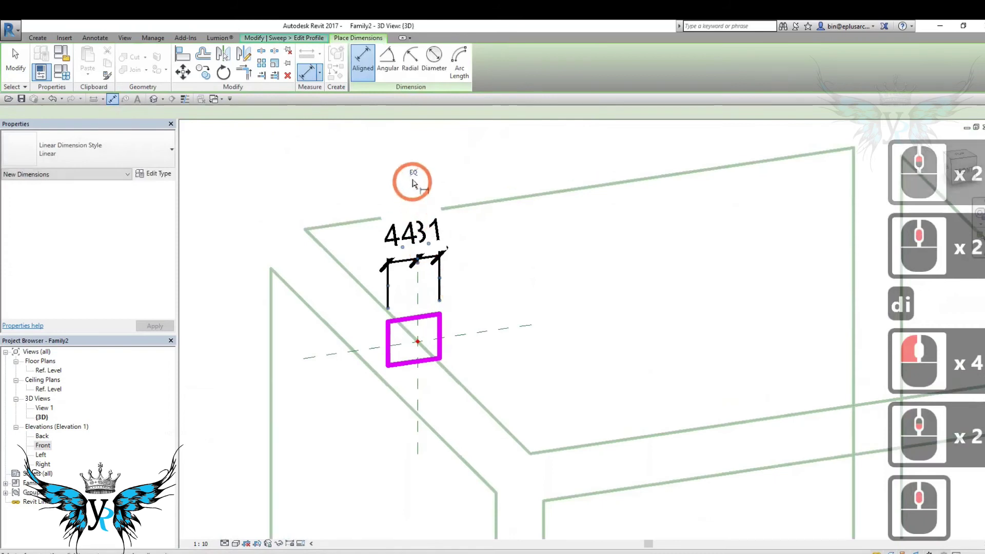
- Add an overall width dimension between the profile rectangle's two vertical sides, above the equalised dimension
{"action": "left_click", "coordinate": [438, 325]}
{"action": "left_click", "coordinate": [397, 334]}
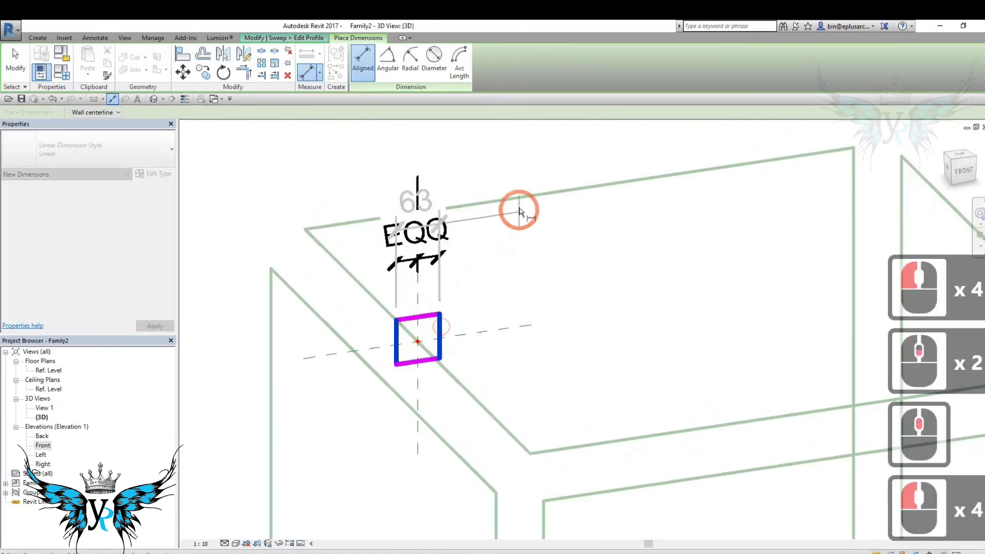
{"action": "left_click", "coordinate": [503, 159]}
- Dimension the profile rectangle's two horizontal sides to the horizontal centre plane and make the segments equal
{"action": "left_click", "coordinate": [430, 317]}
{"action": "left_click", "coordinate": [432, 362]}
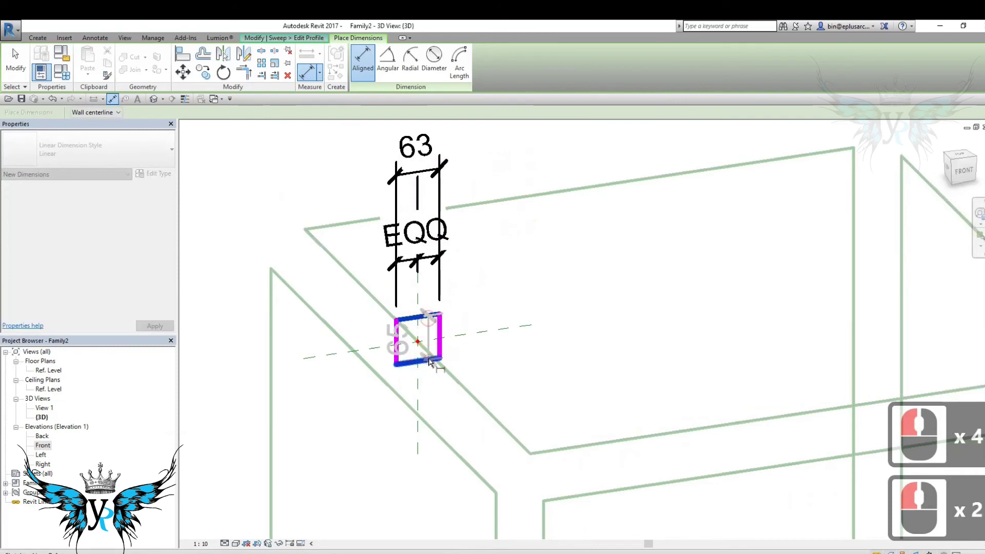
{"action": "left_click", "coordinate": [454, 343]}
{"action": "left_click", "coordinate": [610, 312]}
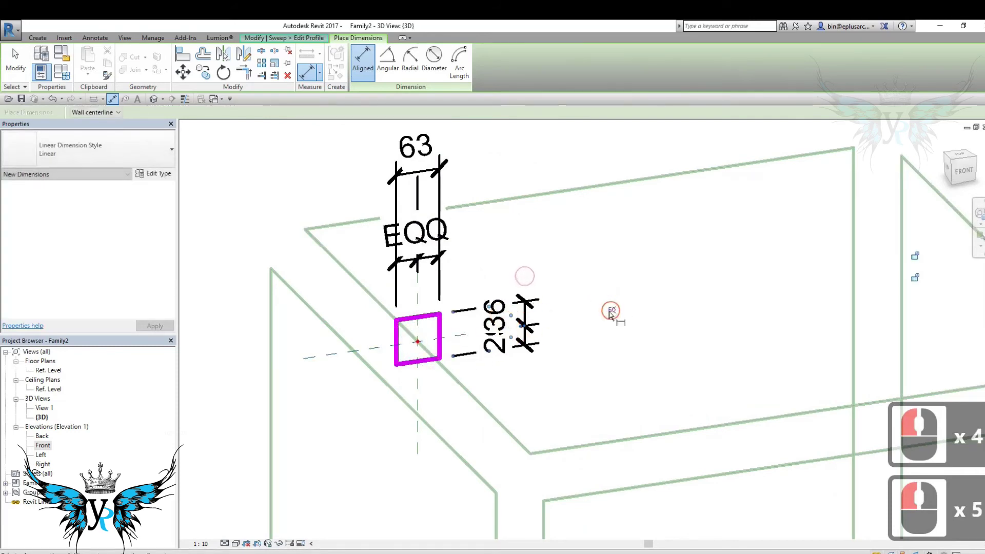
- Add an overall height dimension between the profile rectangle's two horizontal sides, outside the equalised dimension
{"action": "left_click", "coordinate": [436, 361]}
{"action": "left_click", "coordinate": [433, 322]}
{"action": "left_click", "coordinate": [554, 293]}
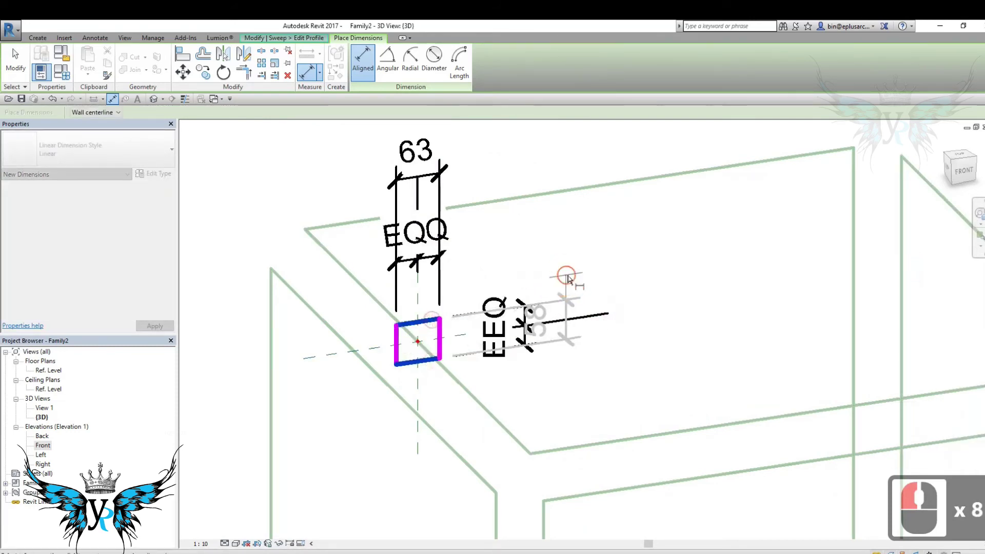
{"action": "left_click", "coordinate": [567, 277]}
{"action": "key", "text": "Escape"}
{"action": "key", "text": "Escape"}
- Label the profile's overall width and height dimensions with a new family type parameter named P
{"action": "left_click", "coordinate": [566, 318]}
{"action": "left_click", "coordinate": [434, 150], "text": "ctrl"}
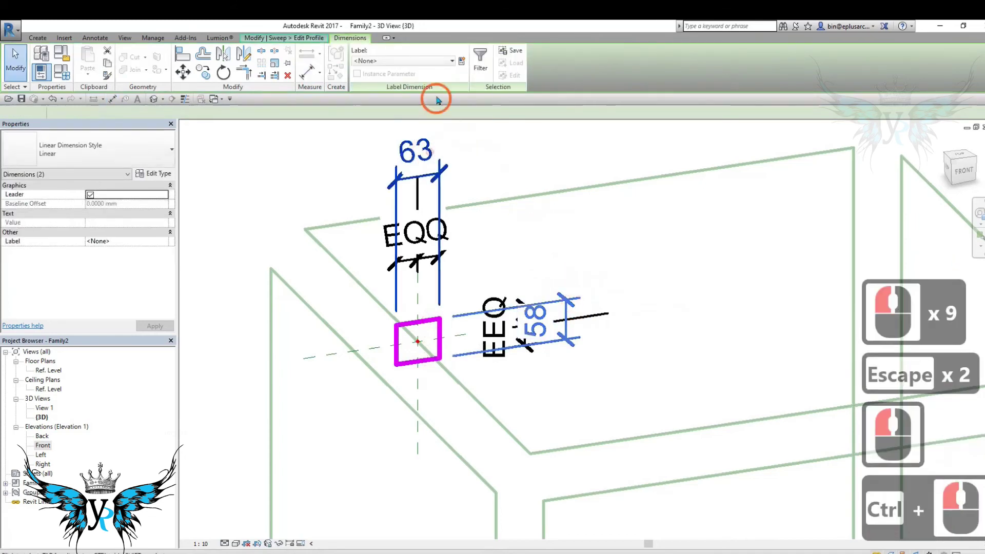
{"action": "left_click", "coordinate": [425, 61]}
{"action": "left_click", "coordinate": [387, 92]}
{"action": "left_click", "coordinate": [407, 253]}
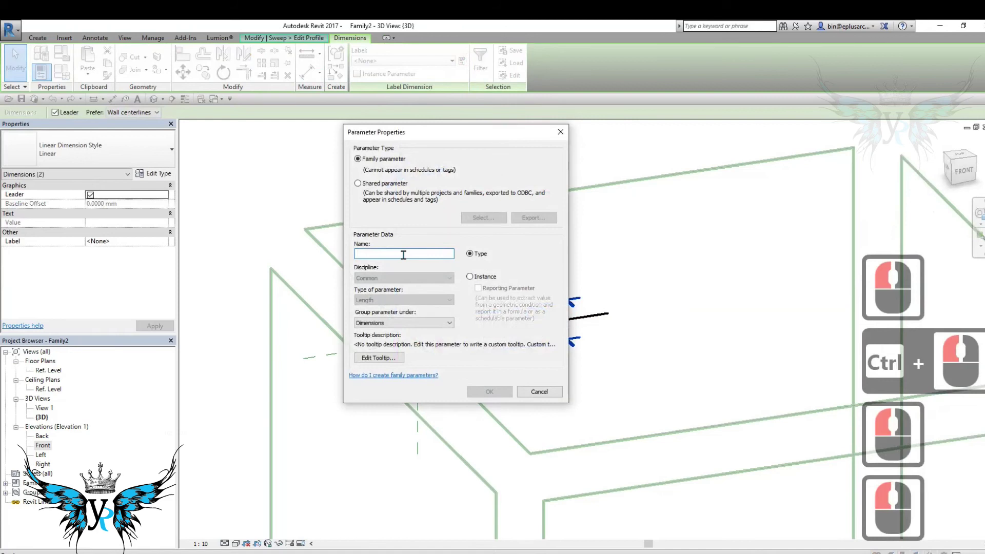
{"action": "type", "text": "P"}
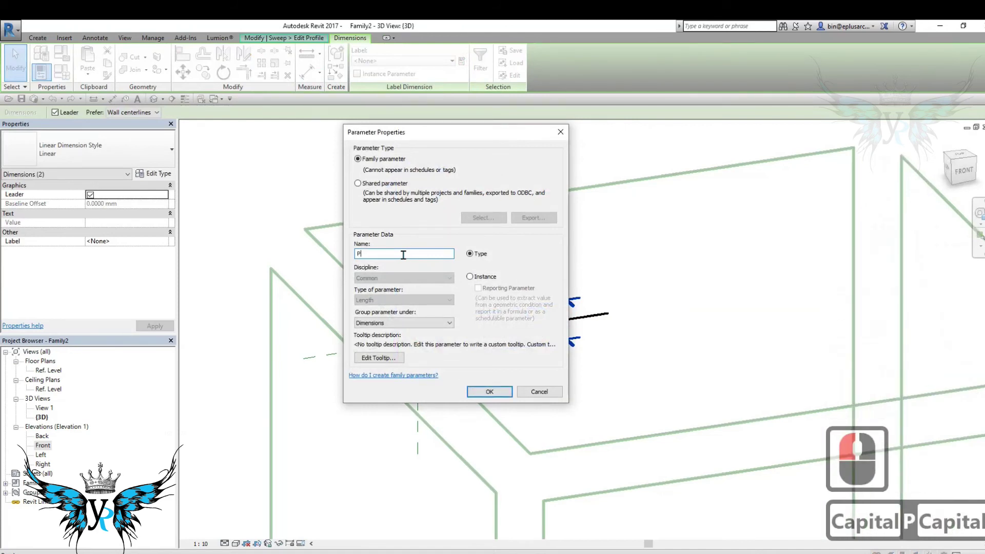
{"action": "left_click", "coordinate": [490, 391]}
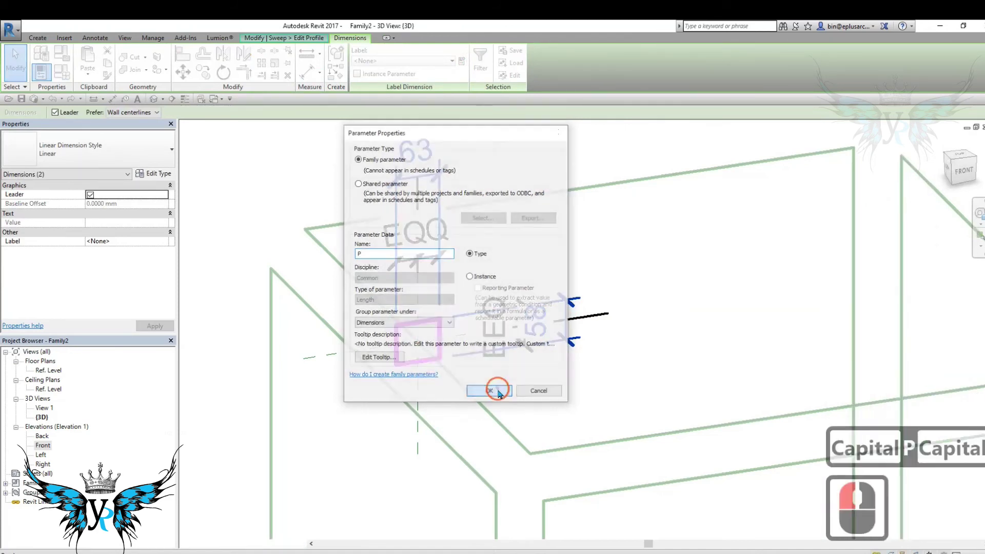
{"action": "scroll", "coordinate": [497, 341], "scroll_direction": "down", "scroll_amount": 2}
{"action": "scroll", "coordinate": [473, 328], "scroll_direction": "down", "scroll_amount": 2}
{"action": "middle_click_drag", "start_coordinate": [475, 329], "coordinate": [506, 282]}
{"action": "key", "text": "Escape"}
- Try to set the profile's overall width, labelled P, to 40 mm through its vertical side
{"action": "scroll", "coordinate": [507, 260], "scroll_direction": "up", "scroll_amount": 3}
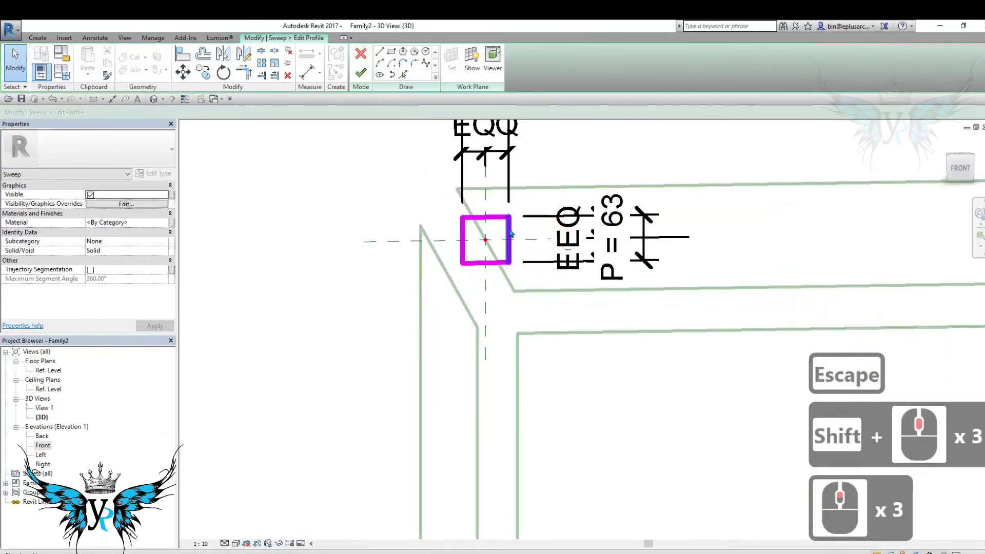
{"action": "left_click", "coordinate": [510, 228]}
{"action": "middle_click_drag", "start_coordinate": [509, 228], "coordinate": [503, 298]}
{"action": "left_click", "coordinate": [480, 133]}
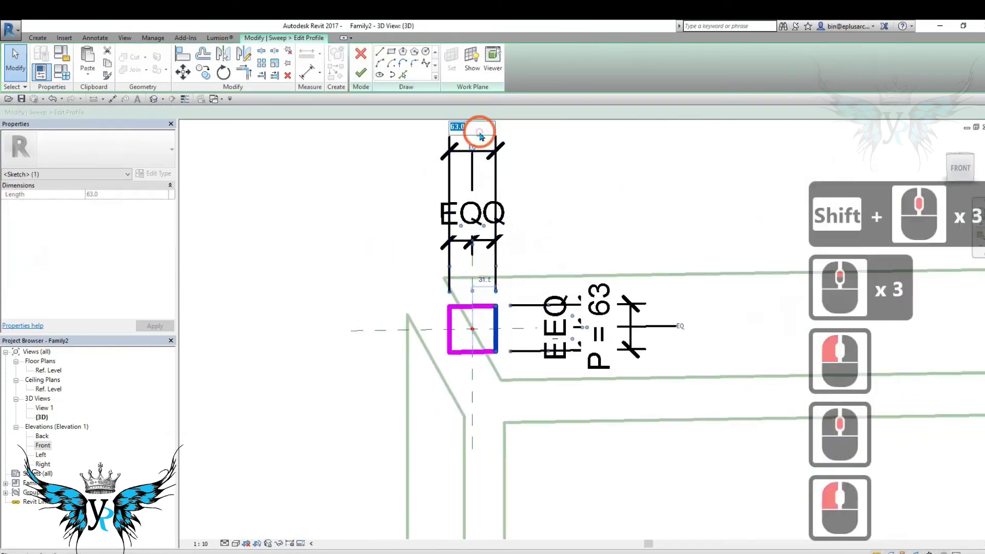
{"action": "type", "text": "40"}
{"action": "key", "text": "Return"}
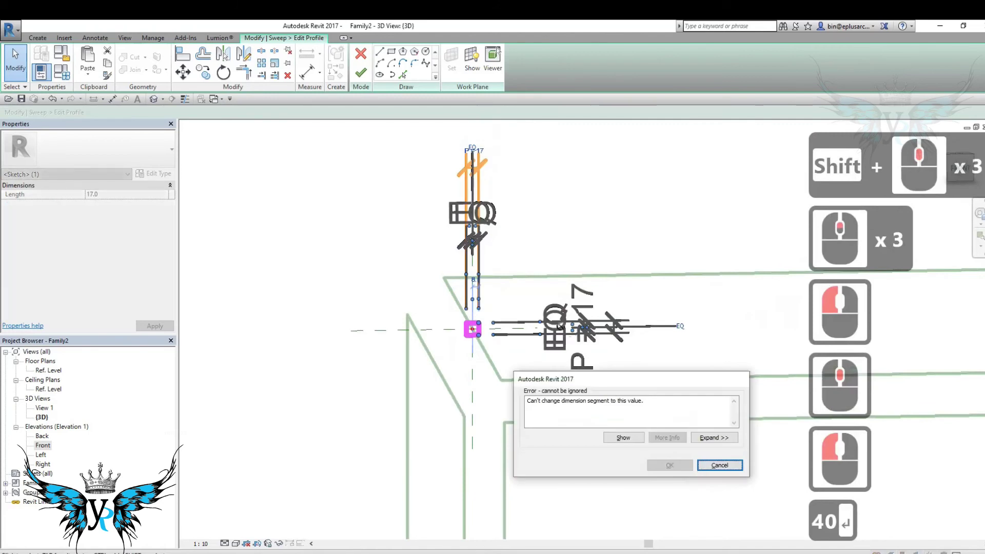
{"action": "left_click", "coordinate": [719, 465]}
{"action": "scroll", "coordinate": [508, 256], "scroll_direction": "up", "scroll_amount": 5}
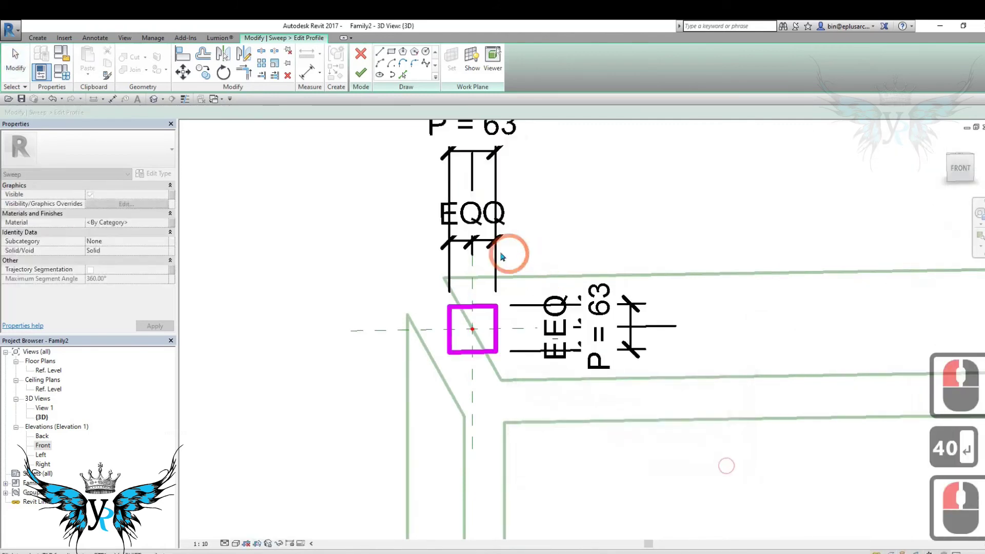
{"action": "key", "text": "Escape"}
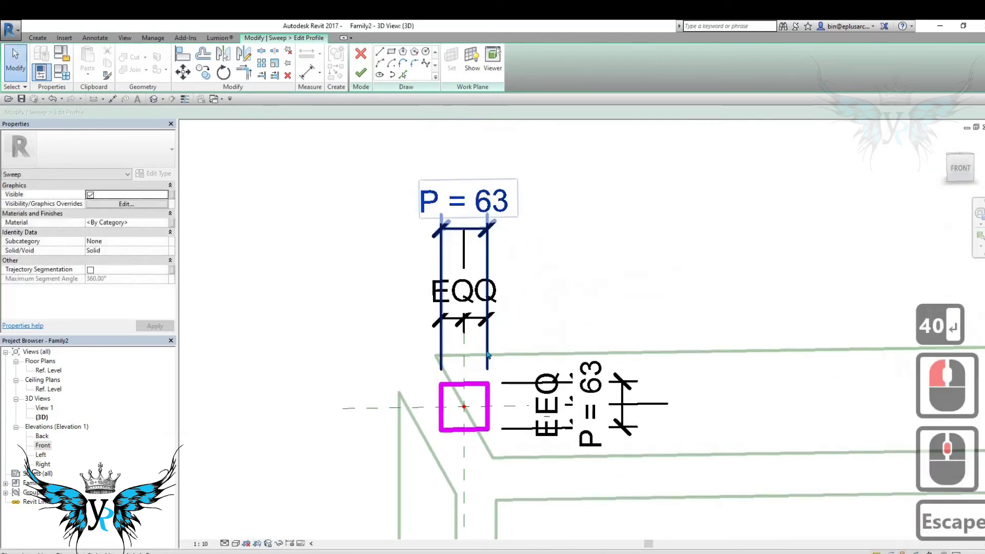
- Set the distance between the profile's vertical side and the vertical centre plane to 20 mm
{"action": "left_click", "coordinate": [488, 394]}
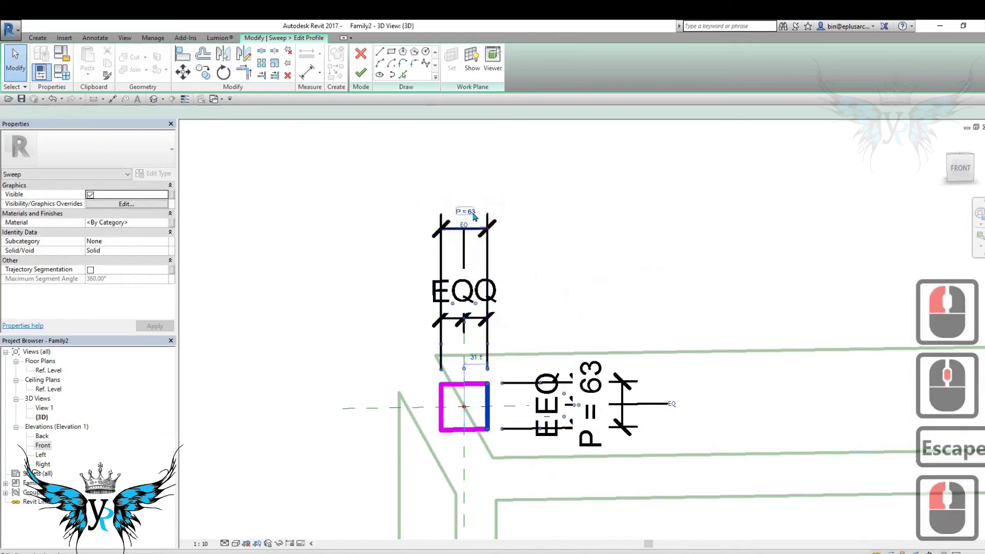
{"action": "left_click", "coordinate": [476, 358]}
{"action": "type", "text": "20"}
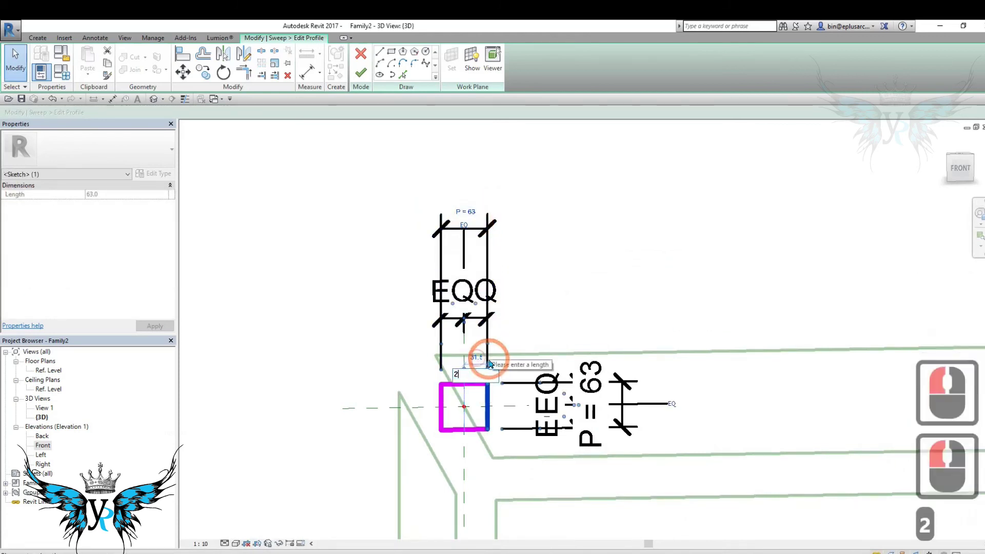
{"action": "key", "text": "Return"}
{"action": "key", "text": "Escape"}
- Finish the profile sketch and complete the sweep to generate the solid cube frame
{"action": "scroll", "coordinate": [538, 318], "scroll_direction": "down", "scroll_amount": 3}
{"action": "middle_click_drag", "start_coordinate": [538, 330], "coordinate": [571, 334], "text": "shift"}
{"action": "left_click", "coordinate": [363, 76]}
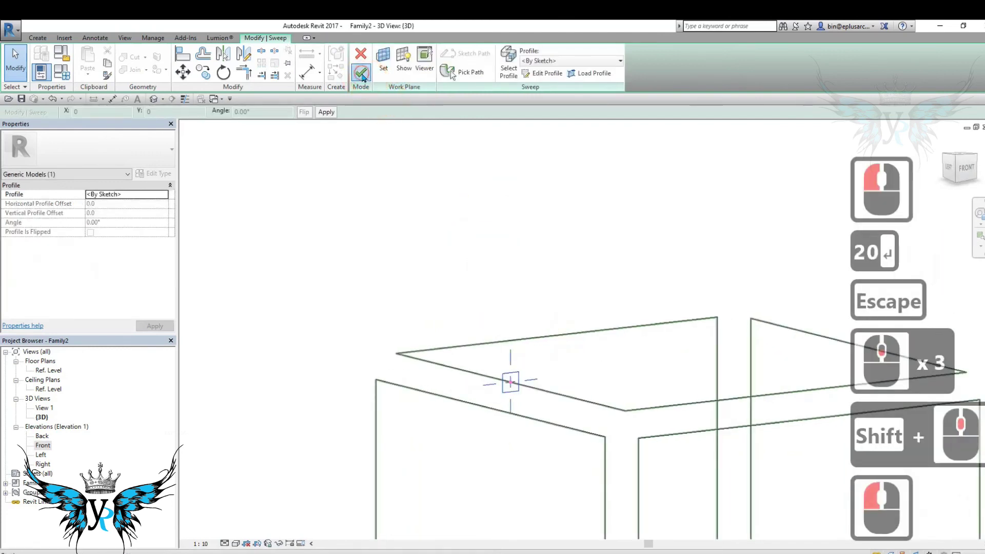
{"action": "left_click", "coordinate": [364, 77]}
{"action": "scroll", "coordinate": [477, 269], "scroll_direction": "down", "scroll_amount": 7}
{"action": "middle_click_drag", "start_coordinate": [502, 291], "coordinate": [559, 315]}
{"action": "key", "text": "Escape"}
{"action": "middle_click_drag", "start_coordinate": [450, 318], "coordinate": [374, 303], "text": "shift"}
{"action": "left_click", "coordinate": [439, 340]}
{"action": "key", "text": "Escape"}
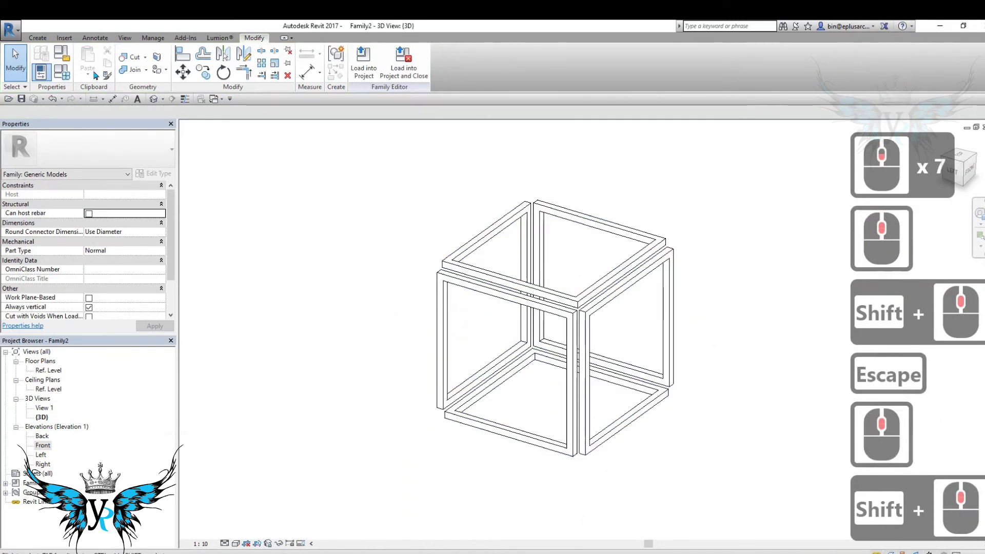
- Set the family's W parameter to 600 mm and apply it to the frame
{"action": "left_click", "coordinate": [62, 71]}
{"action": "double_click", "coordinate": [177, 166]}
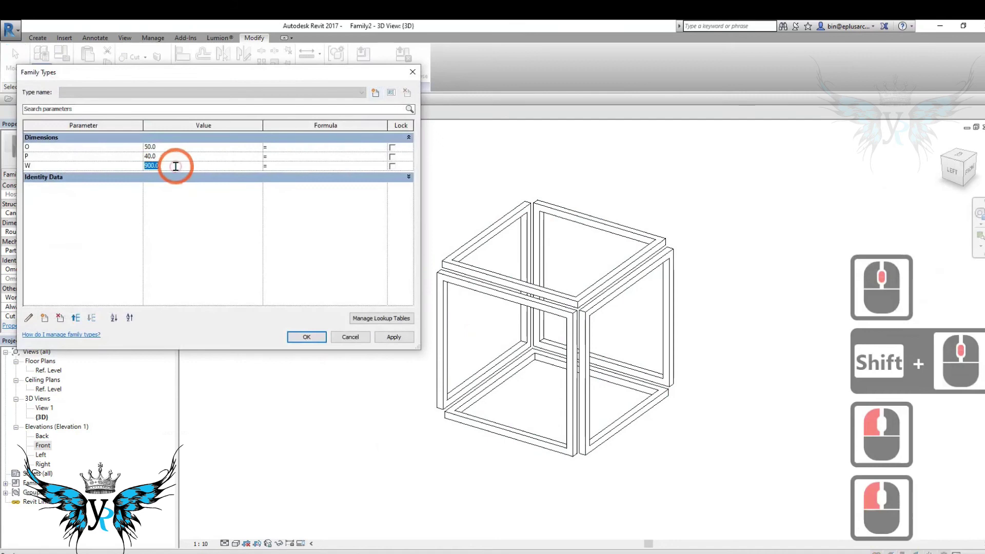
{"action": "type", "text": "600"}
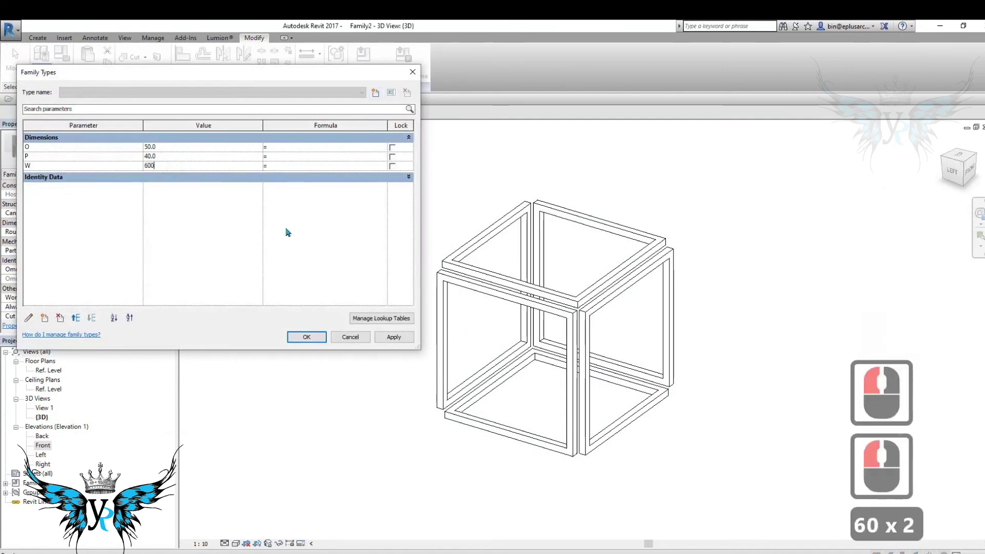
{"action": "left_click", "coordinate": [405, 338]}
- Set the O parameter to 90 mm and apply it to the frame
{"action": "double_click", "coordinate": [175, 156]}
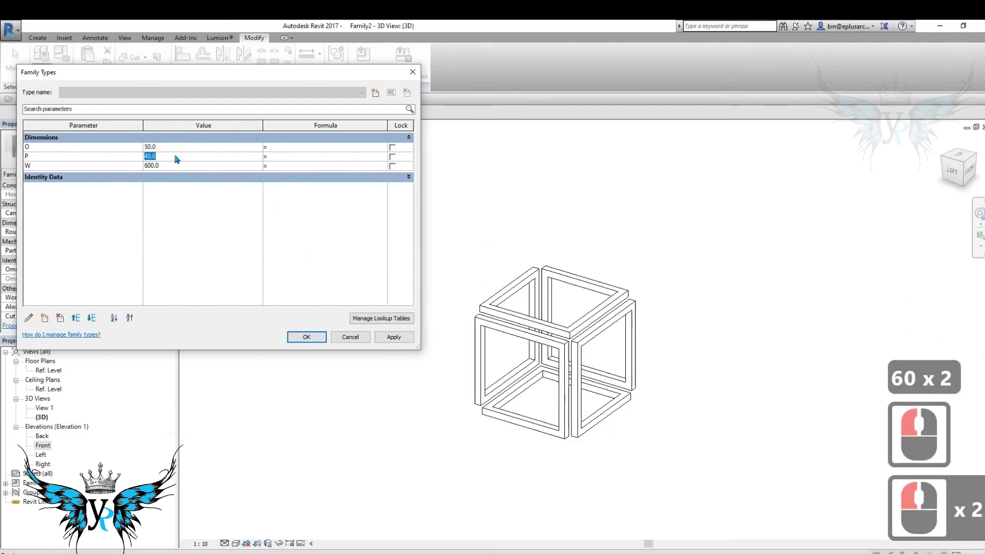
{"action": "double_click", "coordinate": [179, 147]}
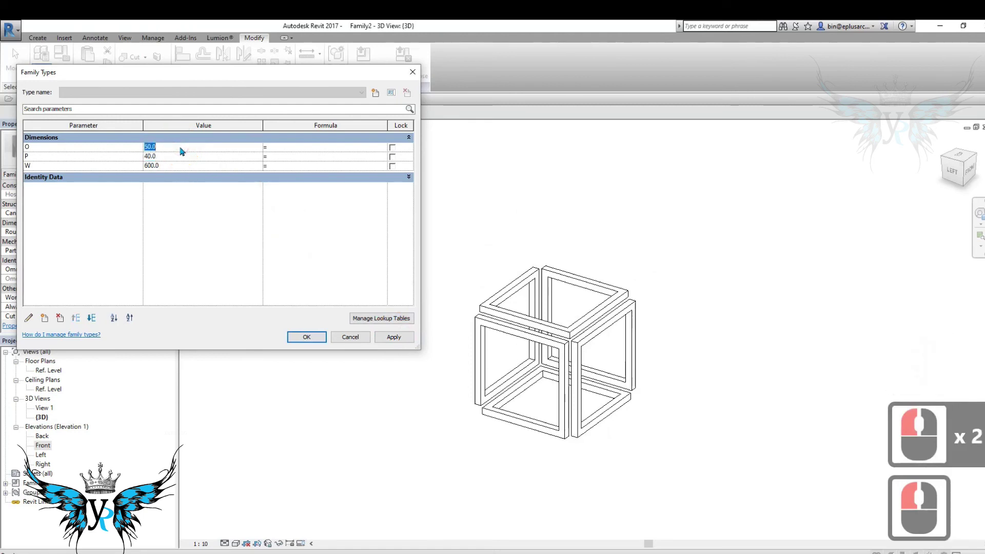
{"action": "type", "text": "90"}
{"action": "left_click", "coordinate": [399, 338]}
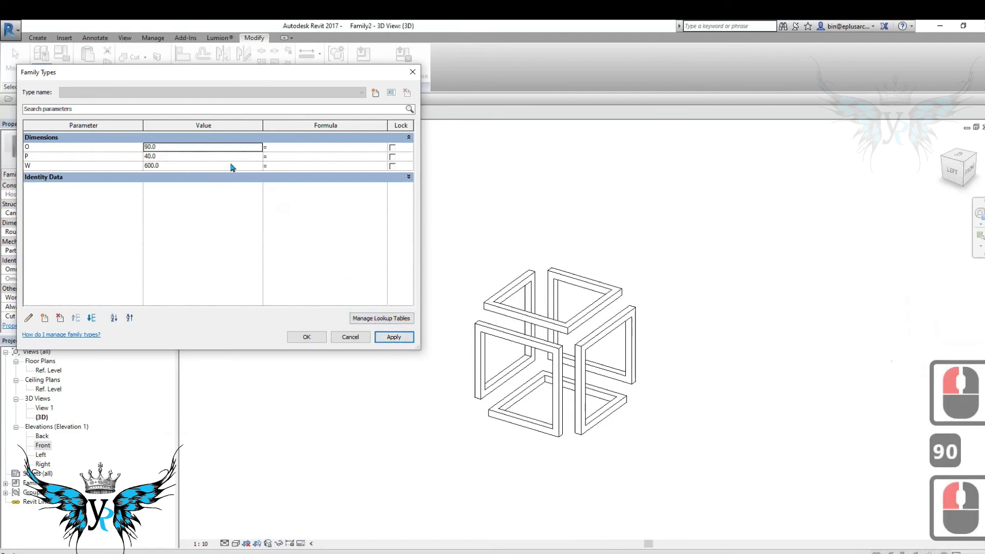
- Set the P parameter to 60 mm, apply it to the frame and close the family types
{"action": "left_click", "coordinate": [198, 156]}
{"action": "type", "text": "60"}
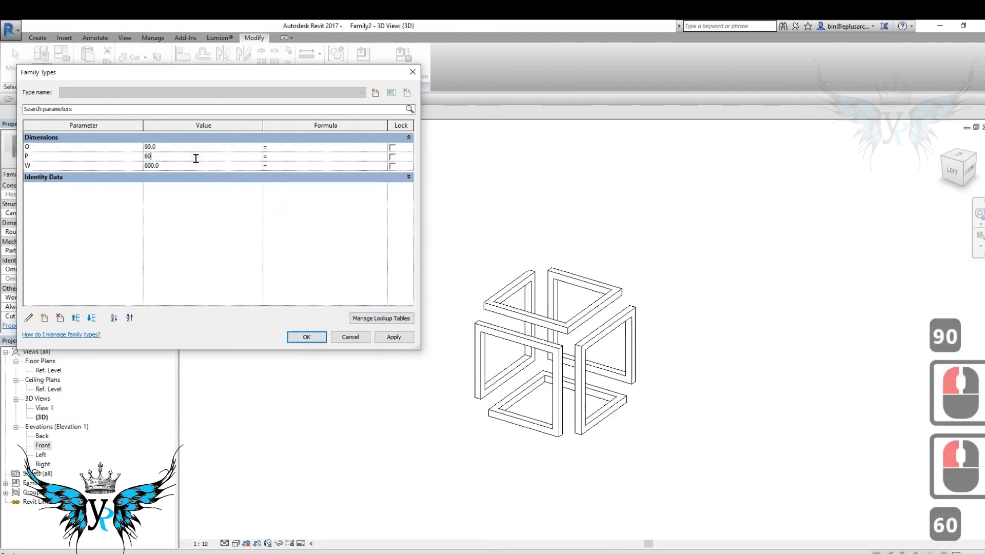
{"action": "left_click", "coordinate": [393, 338]}
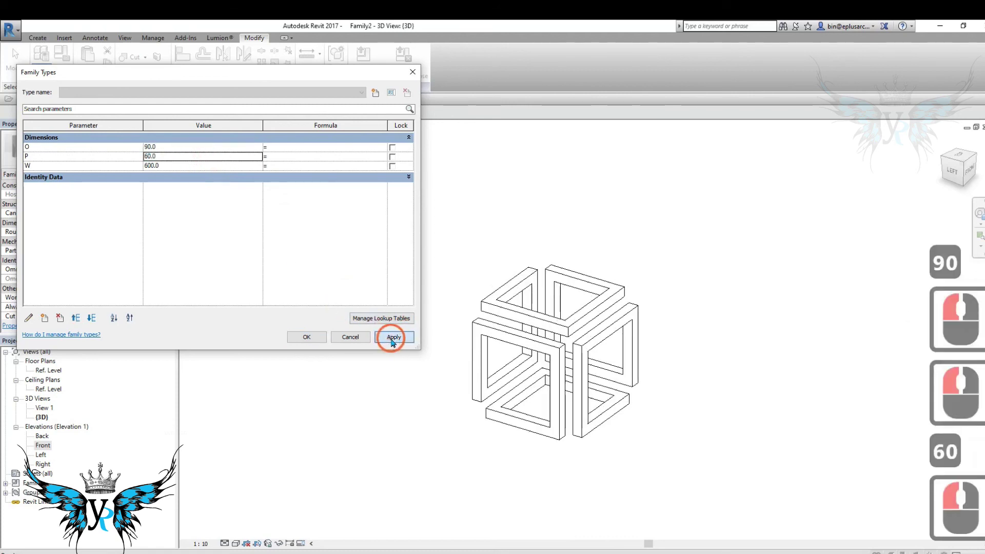
{"action": "left_click", "coordinate": [306, 334]}
{"action": "scroll", "coordinate": [535, 381], "scroll_direction": "up", "scroll_amount": 4}
{"action": "middle_click_drag", "start_coordinate": [542, 375], "coordinate": [516, 400]}
{"action": "scroll", "coordinate": [556, 389], "scroll_direction": "down", "scroll_amount": 2}
{"action": "key", "text": "Escape"}
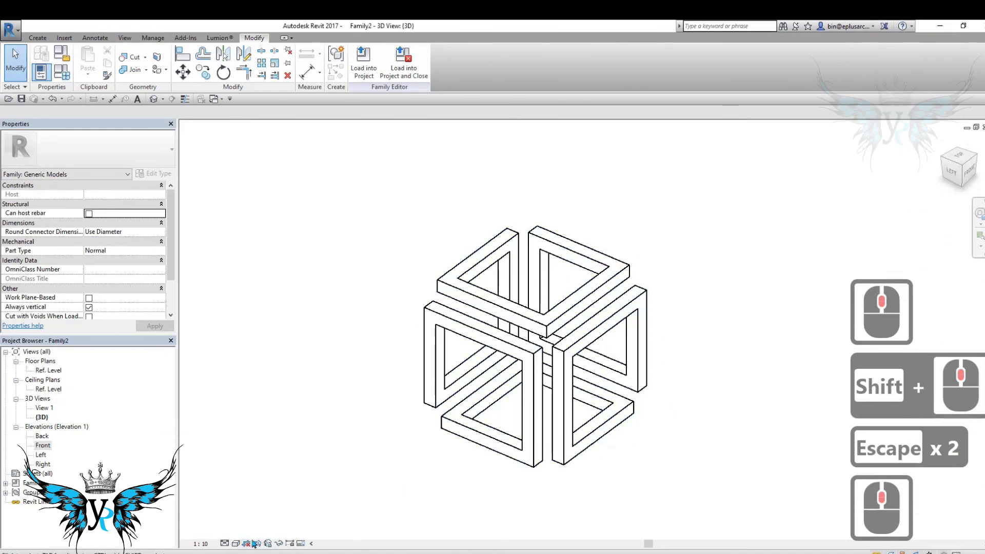
- Turn on line smoothing with anti-aliasing in the 3D view's graphic display options
{"action": "left_click", "coordinate": [236, 544]}
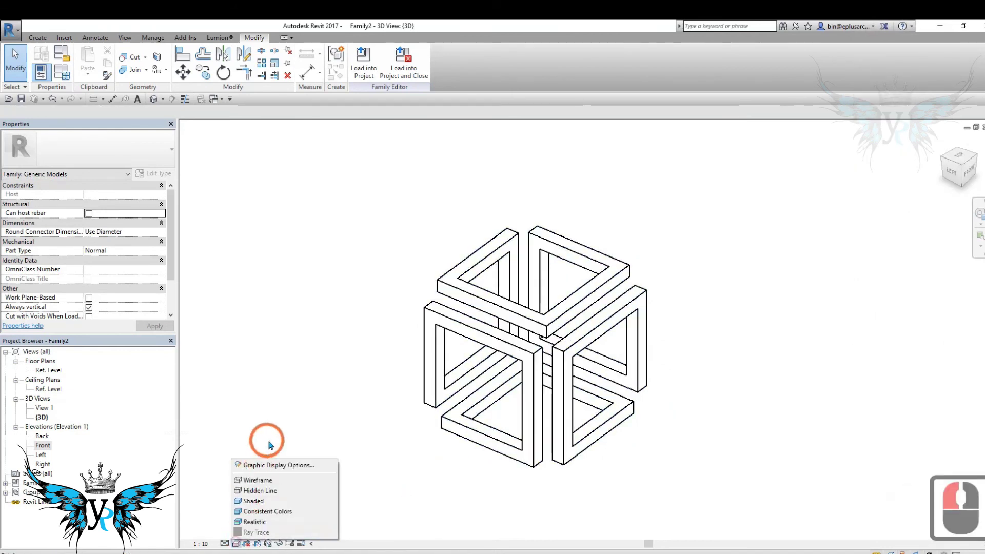
{"action": "left_click", "coordinate": [278, 464]}
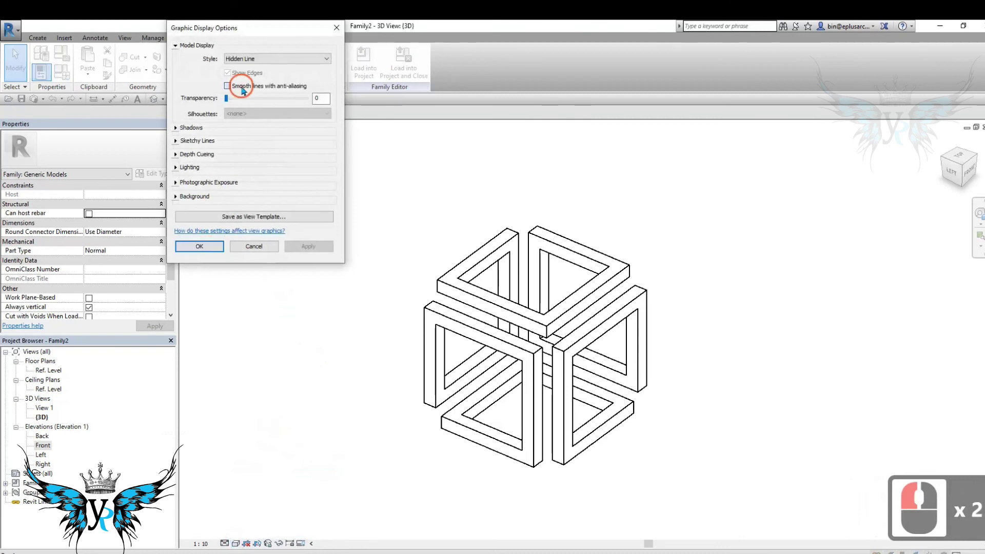
{"action": "left_click", "coordinate": [286, 59]}
{"action": "left_click", "coordinate": [260, 73]}
{"action": "left_click", "coordinate": [242, 86]}
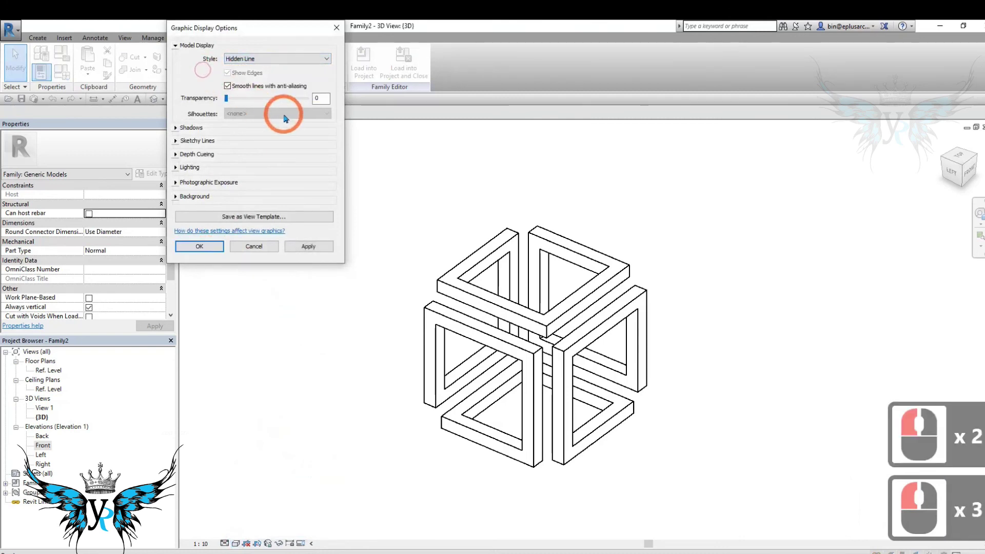
- Give the view a gradient background with ground colour RGB 064-128-128 and apply it
{"action": "left_click", "coordinate": [186, 128]}
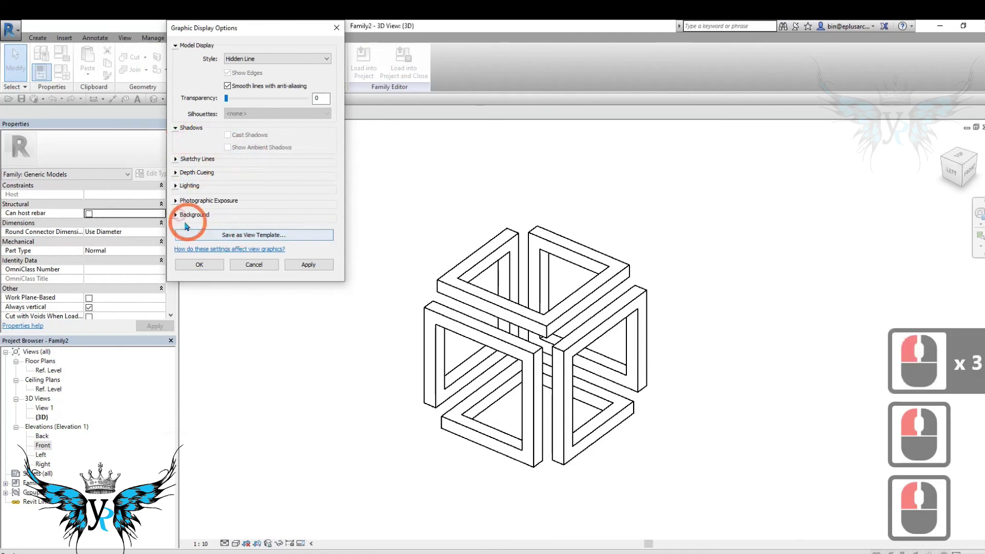
{"action": "left_click", "coordinate": [179, 216]}
{"action": "left_click", "coordinate": [247, 232]}
{"action": "left_click", "coordinate": [248, 256]}
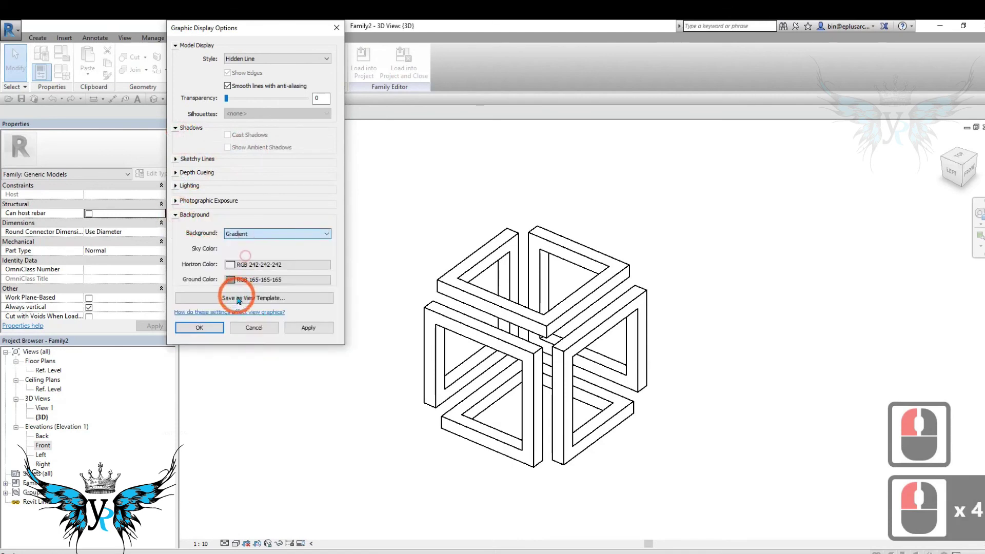
{"action": "left_click", "coordinate": [245, 276]}
{"action": "left_click", "coordinate": [201, 169]}
{"action": "left_click", "coordinate": [297, 275]}
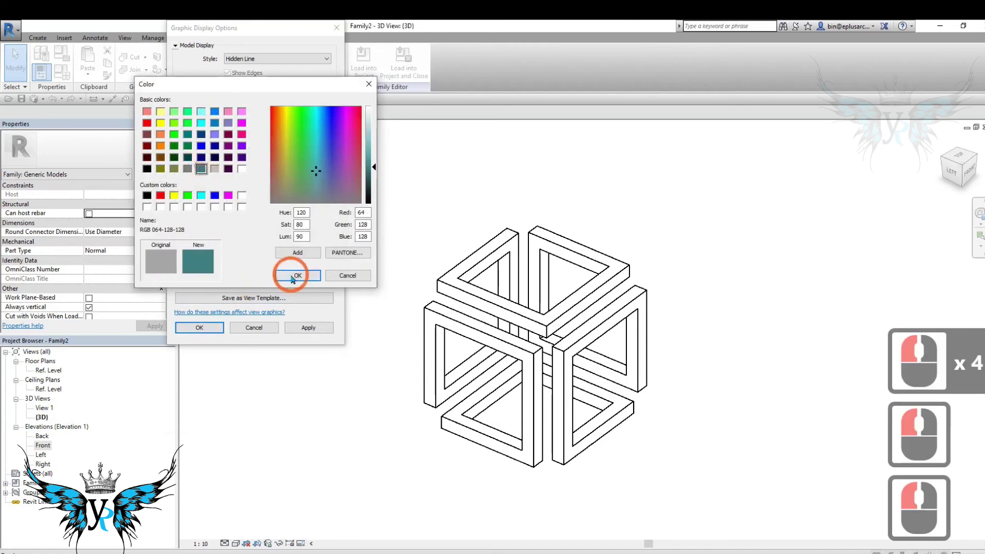
{"action": "left_click", "coordinate": [308, 327]}
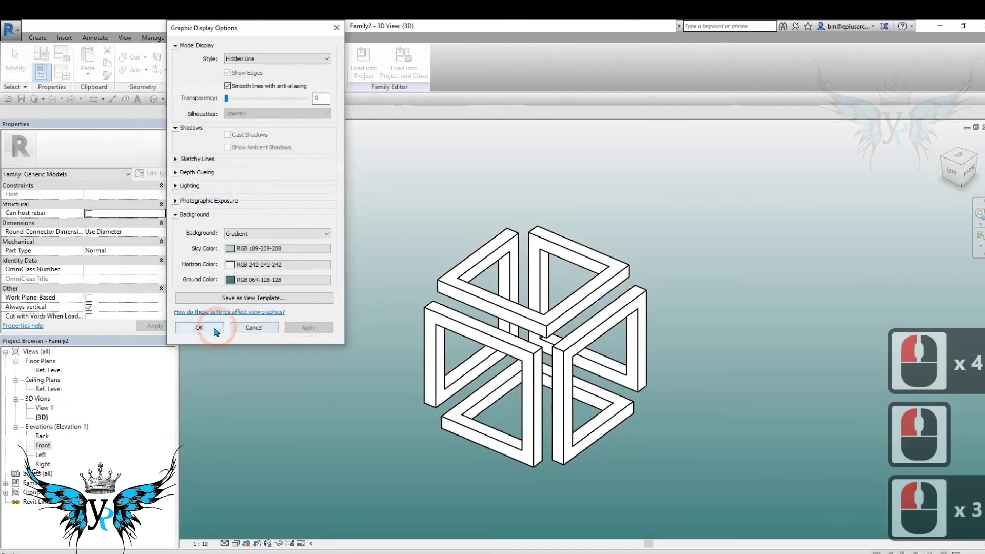
- Try the Shaded display style on the frame and return the view to Hidden Line
{"action": "left_click", "coordinate": [265, 59]}
{"action": "left_click", "coordinate": [256, 82]}
{"action": "left_click", "coordinate": [308, 328]}
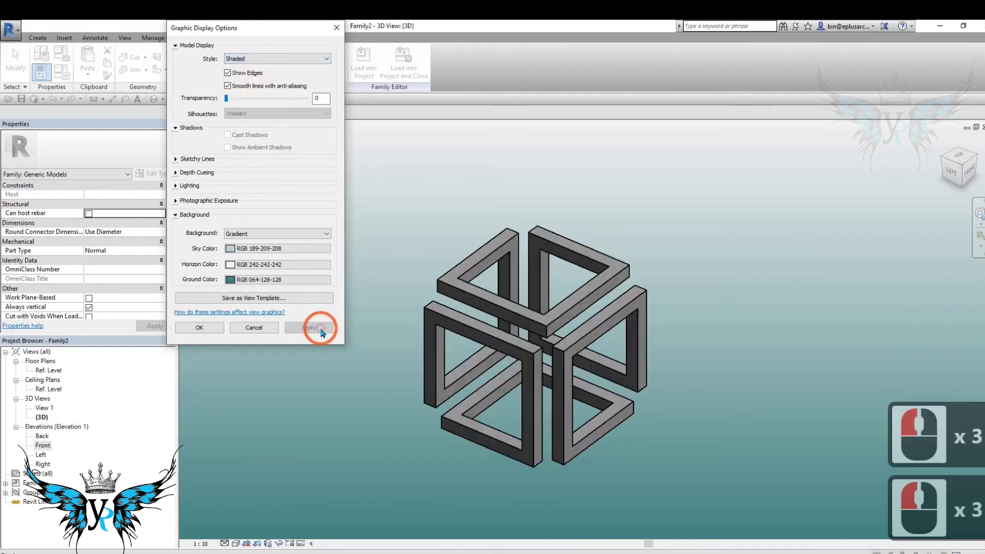
{"action": "left_click", "coordinate": [271, 60]}
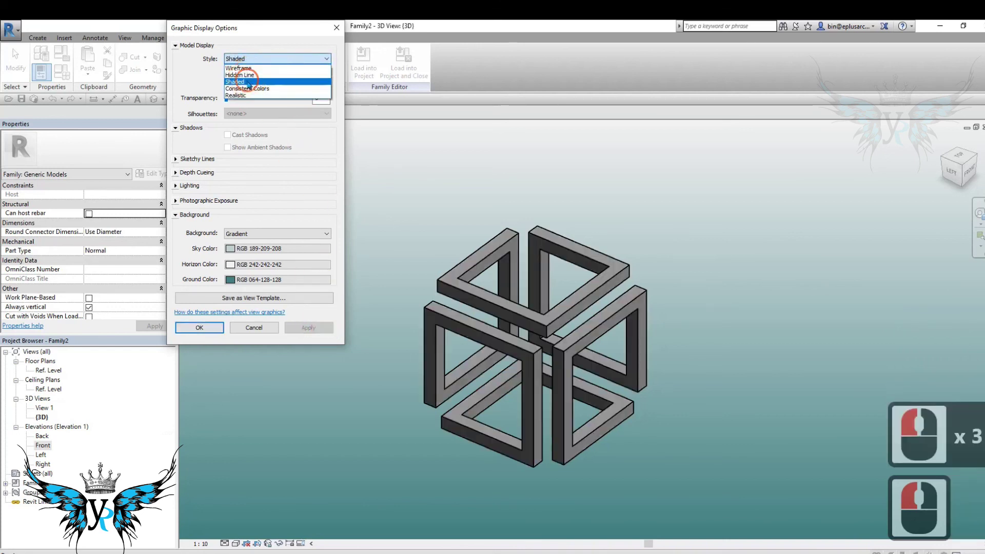
{"action": "left_click", "coordinate": [242, 75]}
{"action": "left_click", "coordinate": [317, 331]}
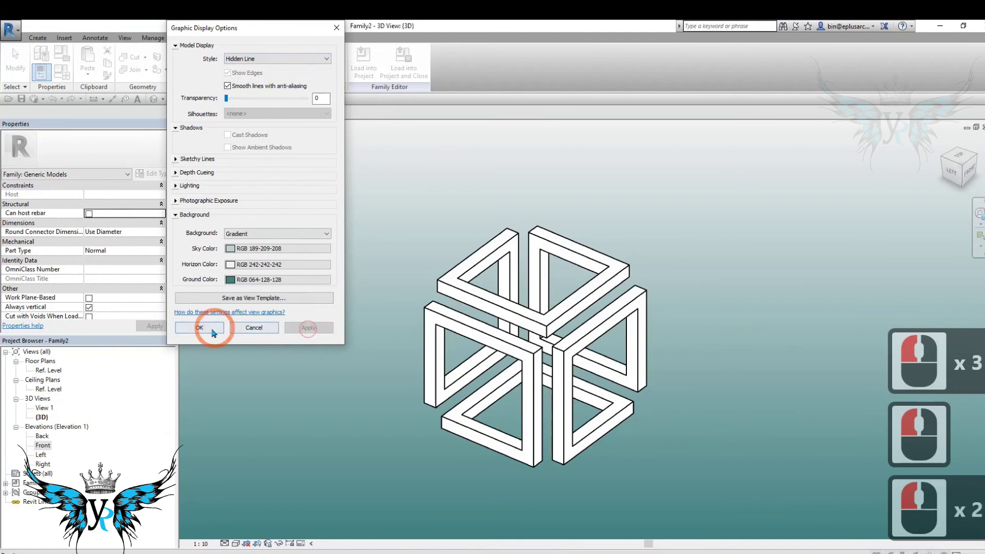
- Enable sketchy lines for the 3D view and try jitter 2, then jitter 4, with extension 6
{"action": "left_click", "coordinate": [176, 159]}
{"action": "left_click", "coordinate": [236, 171]}
{"action": "left_click", "coordinate": [242, 182]}
{"action": "left_click", "coordinate": [273, 192]}
{"action": "left_click", "coordinate": [327, 365]}
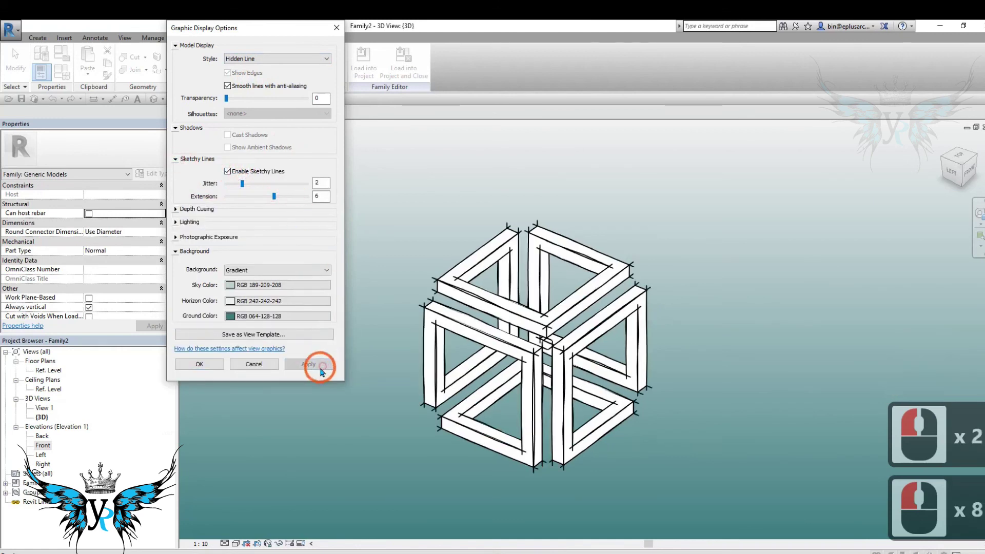
{"action": "left_click", "coordinate": [258, 183]}
{"action": "left_click", "coordinate": [319, 365]}
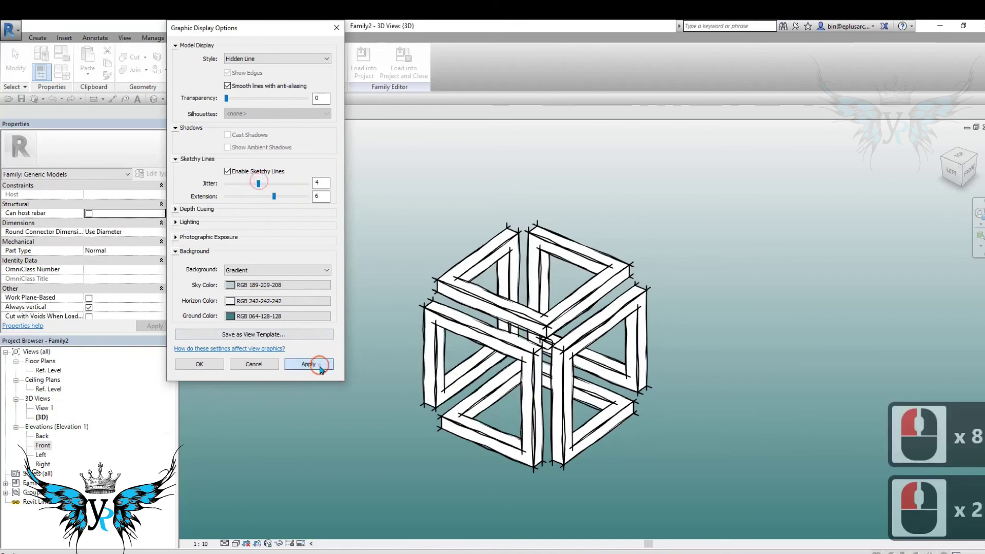
- Set the sketchy lines' jitter to 0 and extension to 2, apply them and close the graphic display options
{"action": "left_click", "coordinate": [226, 183]}
{"action": "left_click", "coordinate": [242, 196]}
{"action": "left_click", "coordinate": [327, 364]}
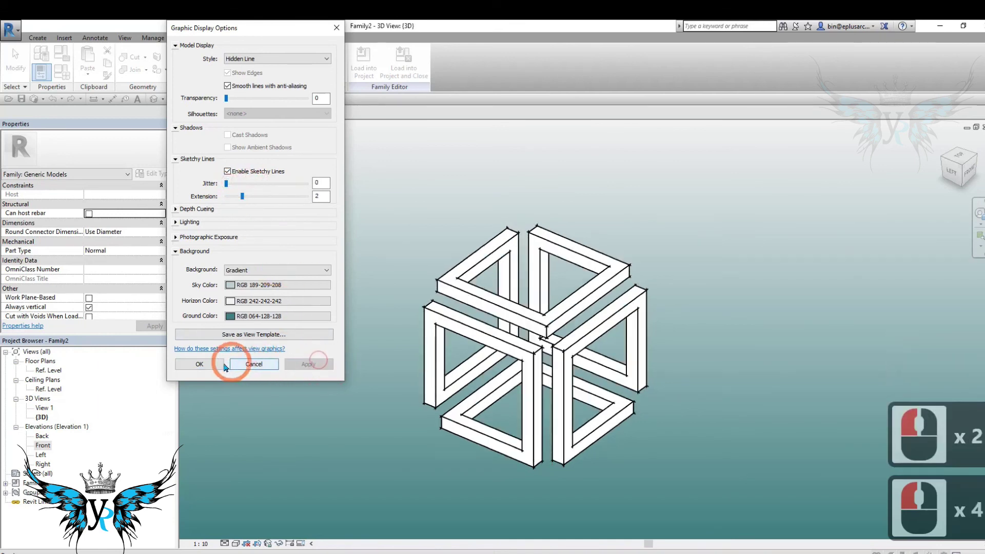
{"action": "left_click", "coordinate": [211, 364]}
{"action": "scroll", "coordinate": [559, 362], "scroll_direction": "up", "scroll_amount": 1}
{"action": "middle_click_drag", "start_coordinate": [551, 366], "coordinate": [618, 390]}
{"action": "scroll", "coordinate": [615, 364], "scroll_direction": "up", "scroll_amount": 1}
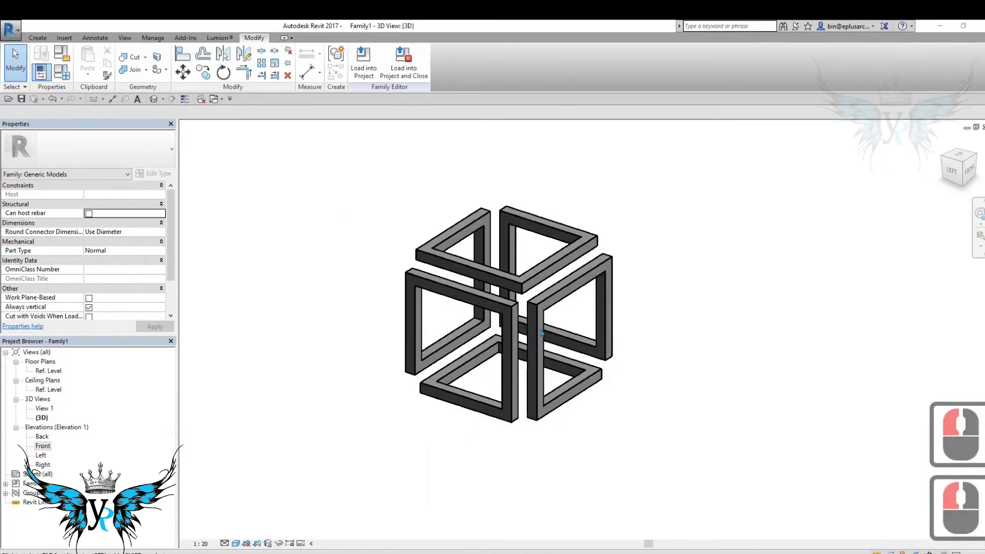
- In the Family1 frame's family types, set the W parameter to 800 mm and apply it
{"action": "middle_click_drag", "start_coordinate": [541, 333], "coordinate": [252, 265], "text": "shift"}
{"action": "left_click", "coordinate": [50, 84]}
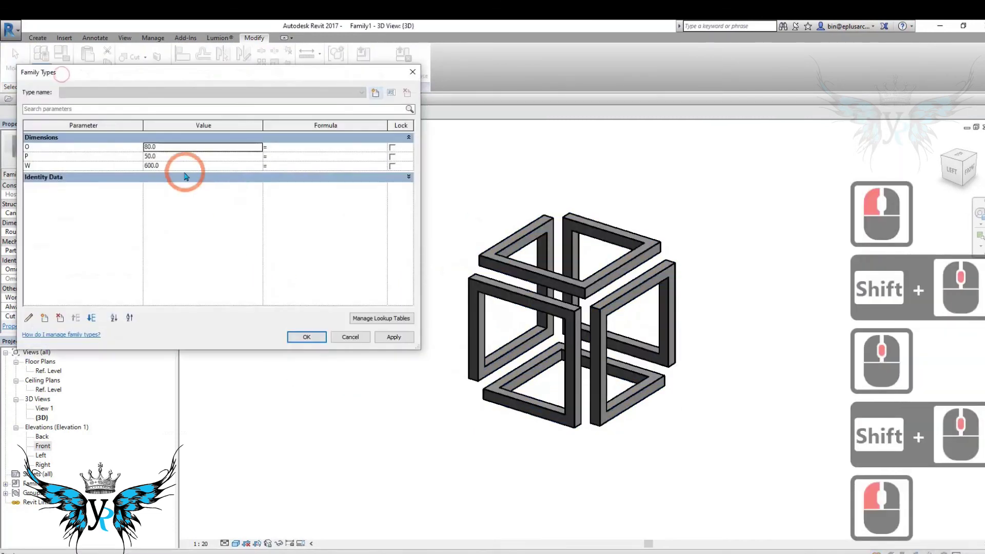
{"action": "type", "text": "800"}
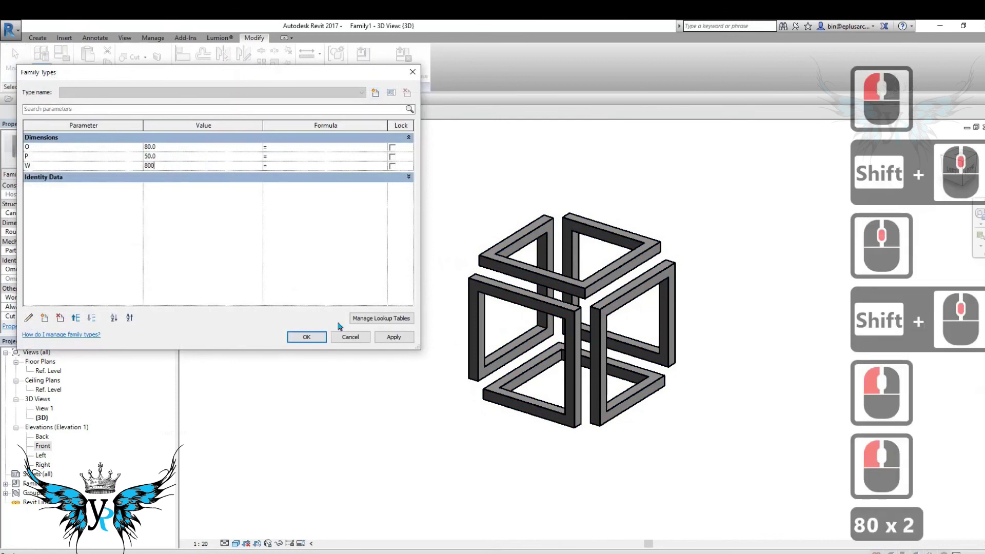
{"action": "left_click", "coordinate": [394, 337]}
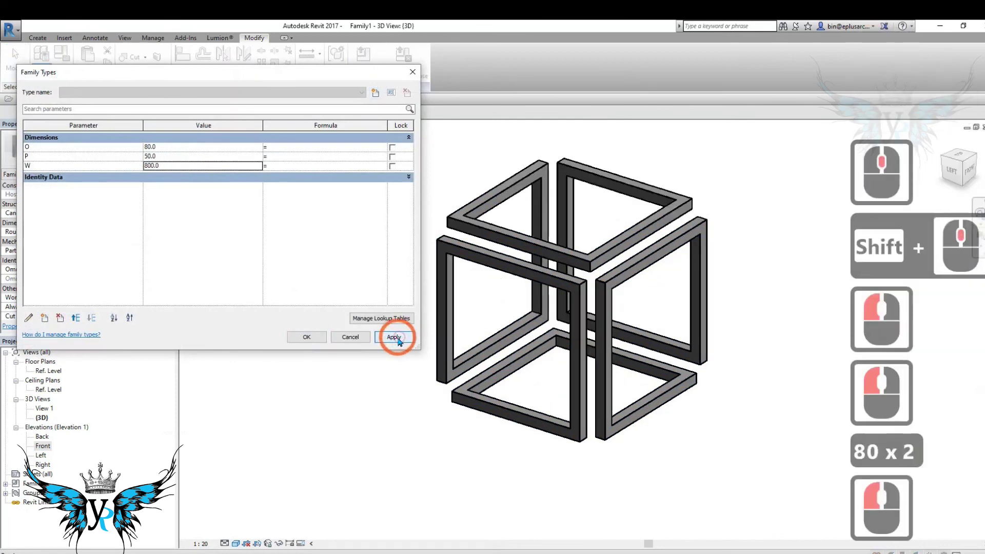
- Set the O parameter to 200 mm and apply it to the frame
{"action": "left_click", "coordinate": [179, 156]}
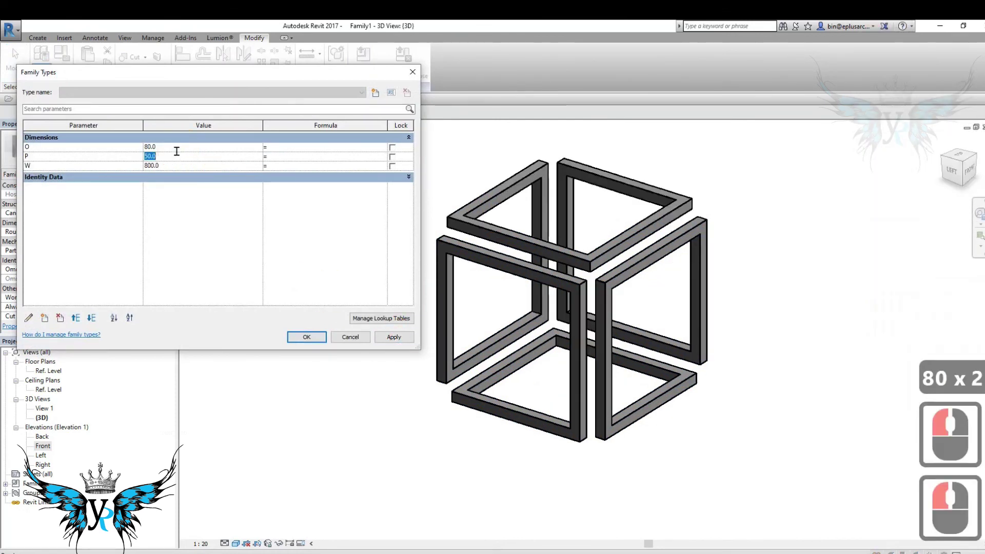
{"action": "left_click", "coordinate": [176, 148]}
{"action": "type", "text": "200"}
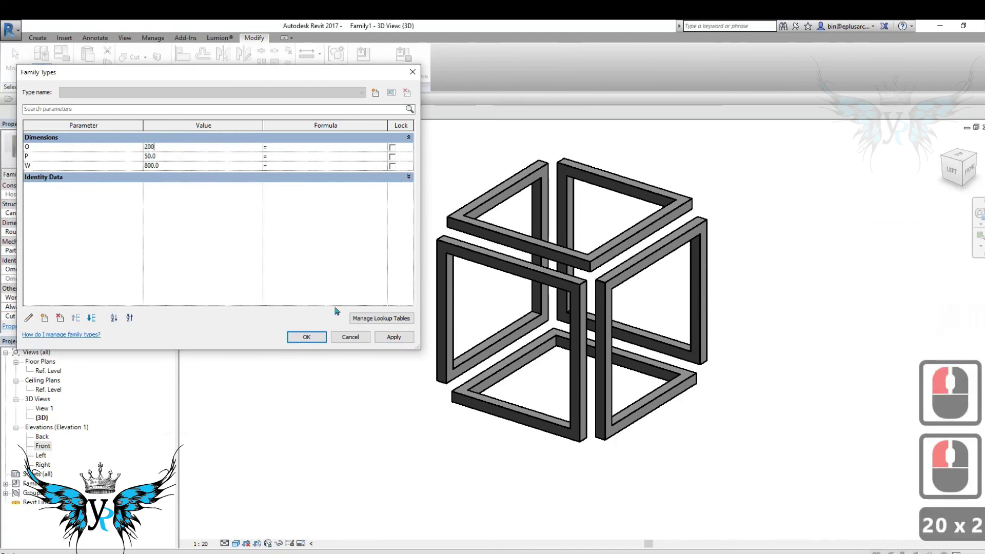
{"action": "left_click", "coordinate": [393, 337]}
- Set the O parameter to 100 mm and apply it to the frame
{"action": "left_click", "coordinate": [193, 147]}
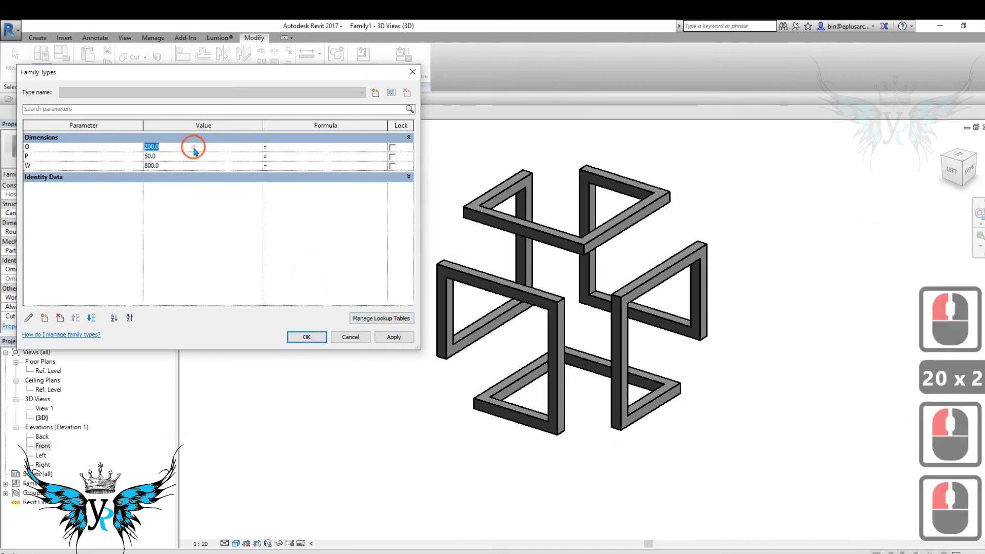
{"action": "type", "text": "100"}
{"action": "left_click", "coordinate": [199, 155]}
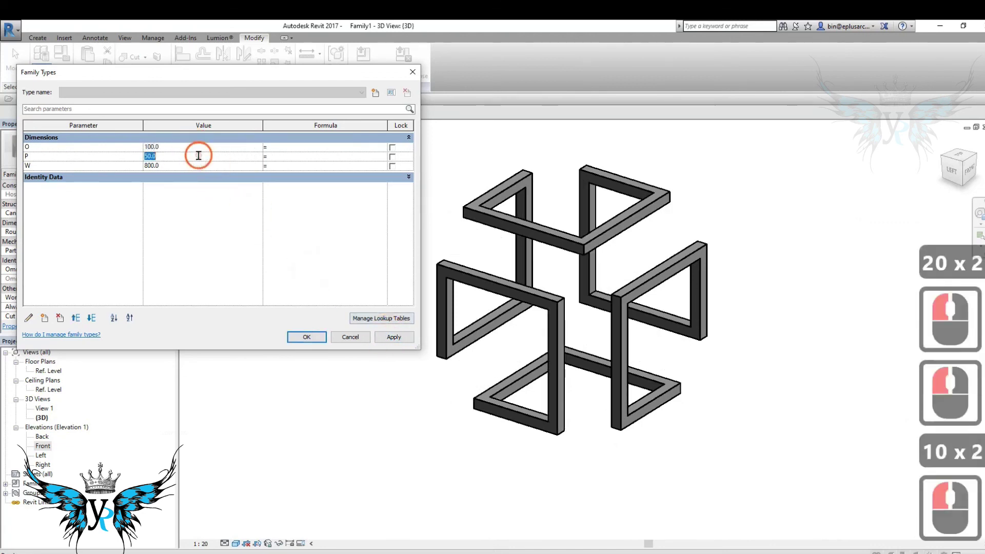
{"action": "left_click", "coordinate": [393, 337]}
- Set the P parameter to 90 mm, apply it to the frame and close the family types
{"action": "left_click", "coordinate": [199, 156]}
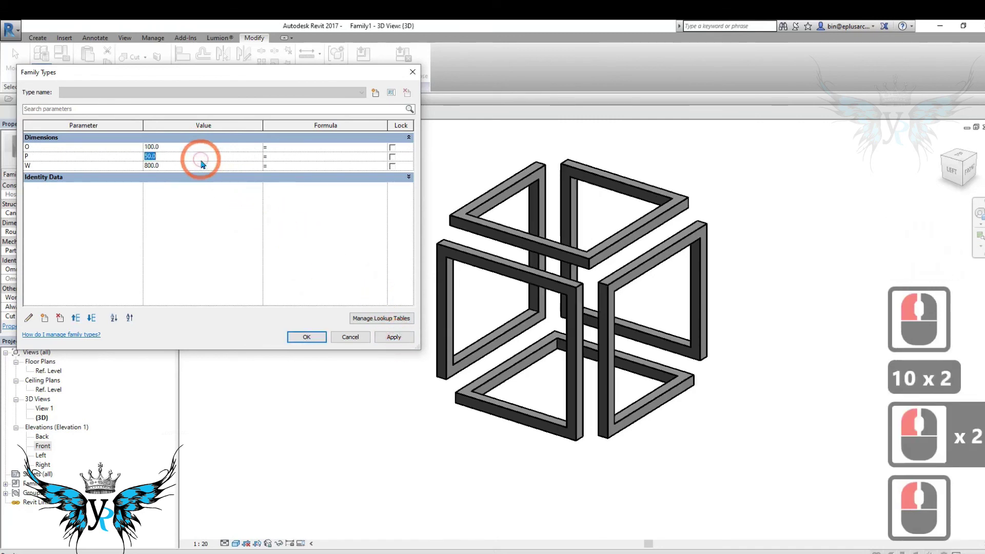
{"action": "type", "text": "90"}
{"action": "left_click", "coordinate": [393, 339]}
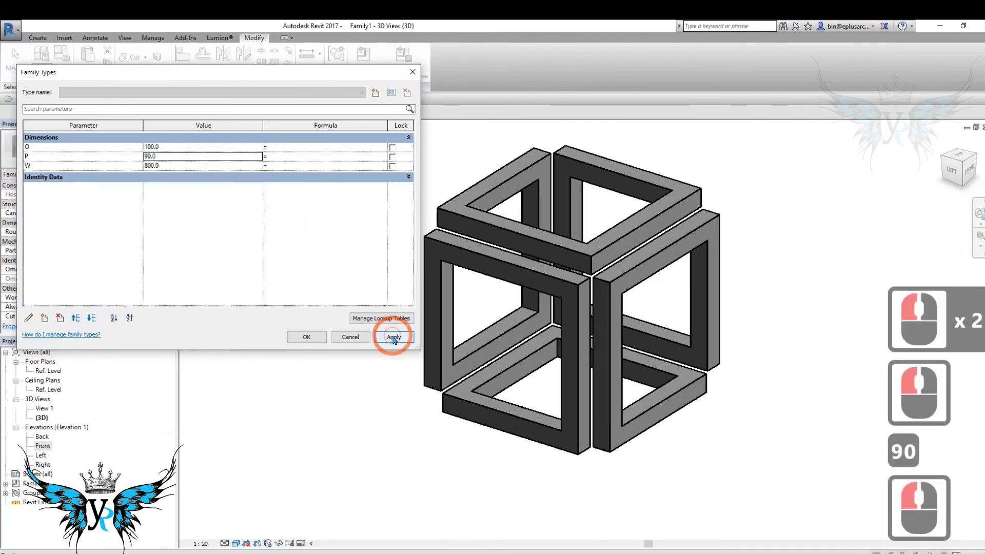
{"action": "left_click", "coordinate": [318, 337]}
{"action": "key", "text": "Escape"}
{"action": "scroll", "coordinate": [472, 330], "scroll_direction": "down", "scroll_amount": 2}
{"action": "middle_click_drag", "start_coordinate": [472, 330], "coordinate": [479, 343]}
{"action": "middle_click_drag", "start_coordinate": [479, 344], "coordinate": [427, 343], "text": "shift"}
{"action": "left_click", "coordinate": [201, 100]}
{"action": "left_click", "coordinate": [222, 100]}
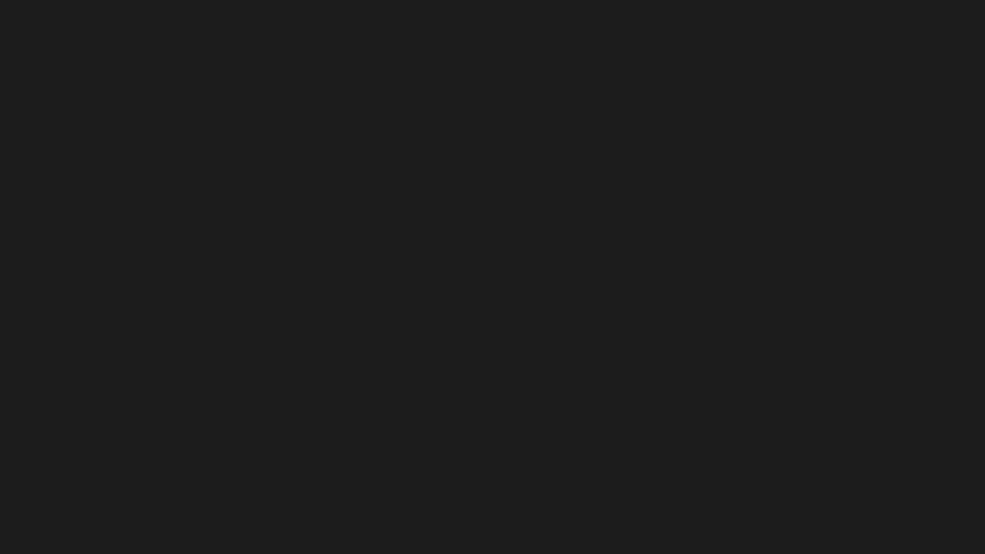